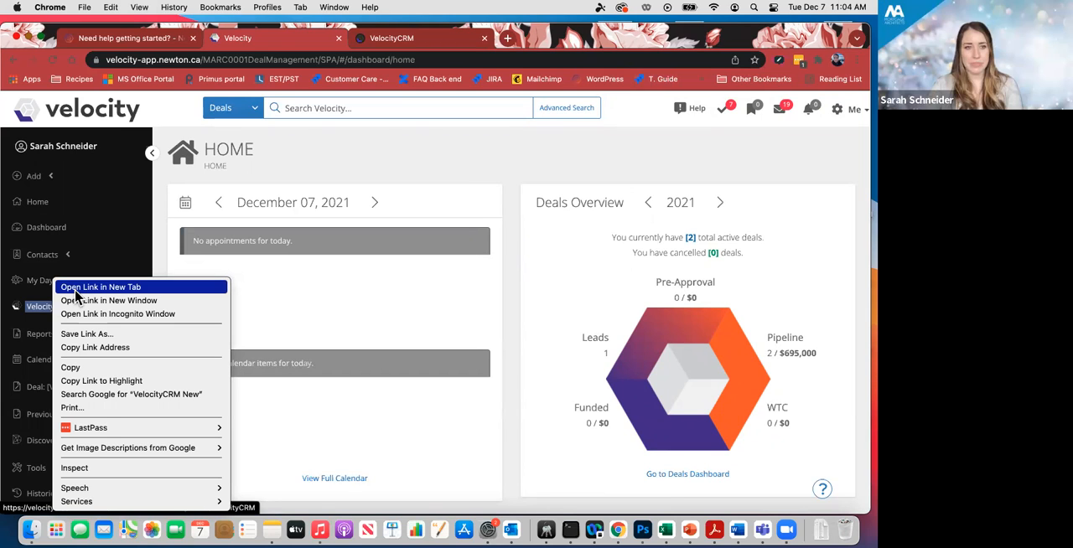
- Switch to the VelocityCRM site and open its list of email templates
left_click(352, 170)
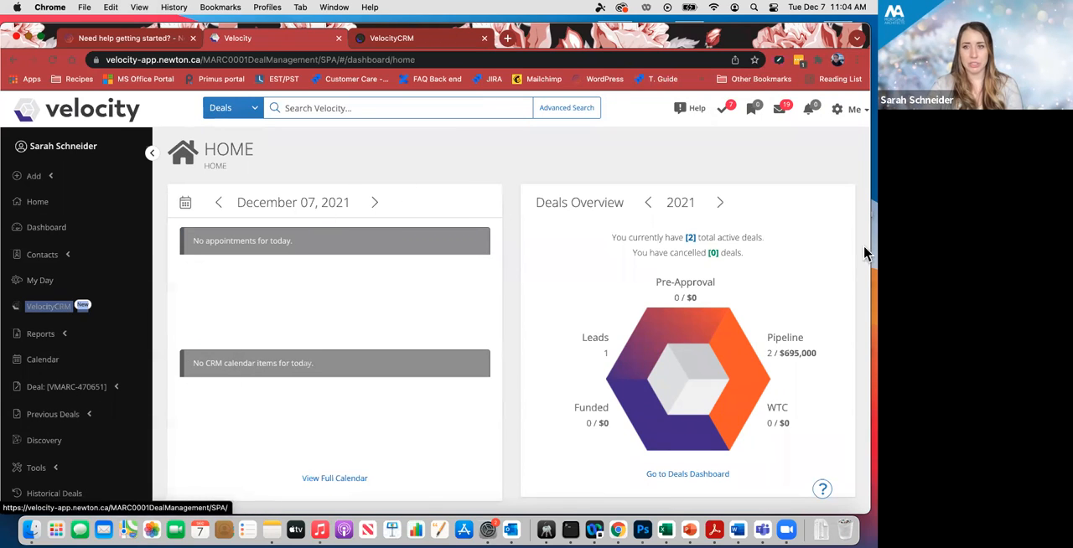
left_click(403, 43)
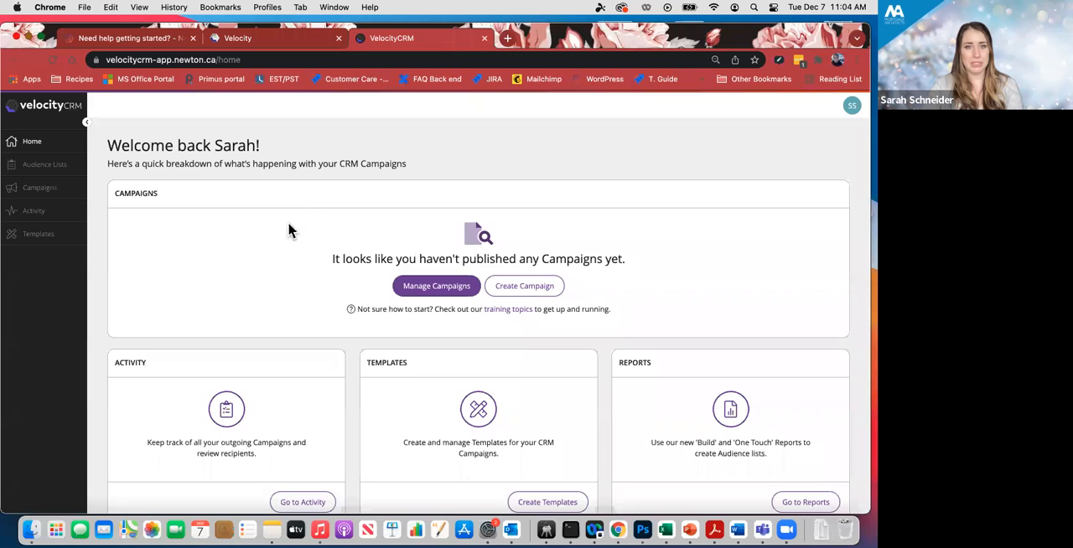
scroll(325, 221, "down", 1)
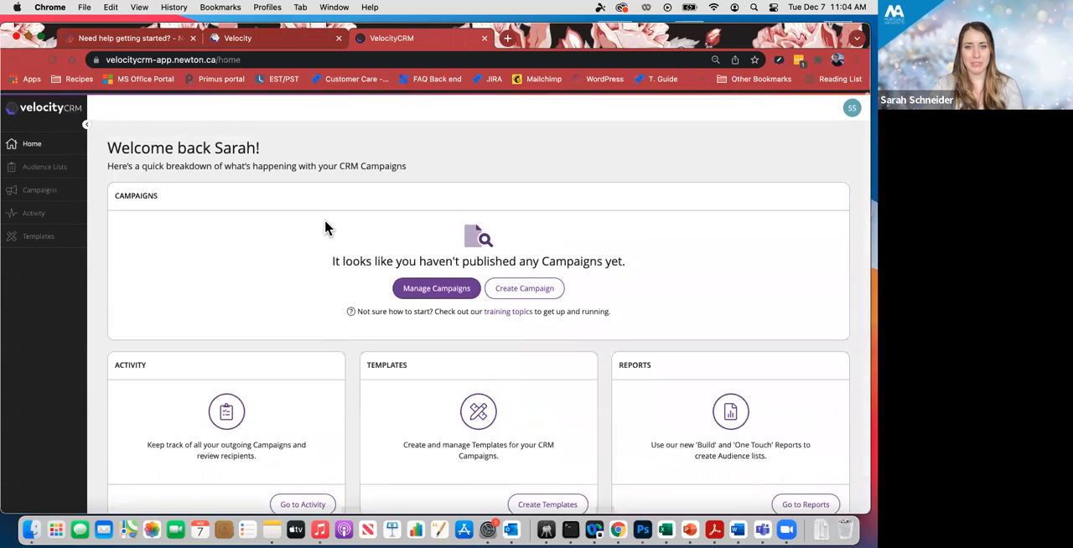
scroll(324, 221, "up", 1)
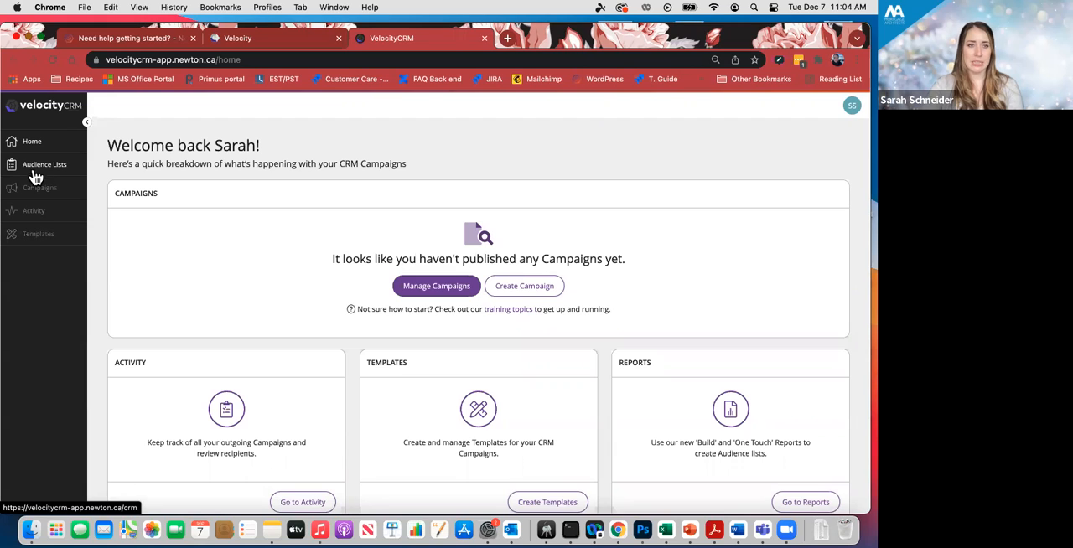
left_click(37, 239)
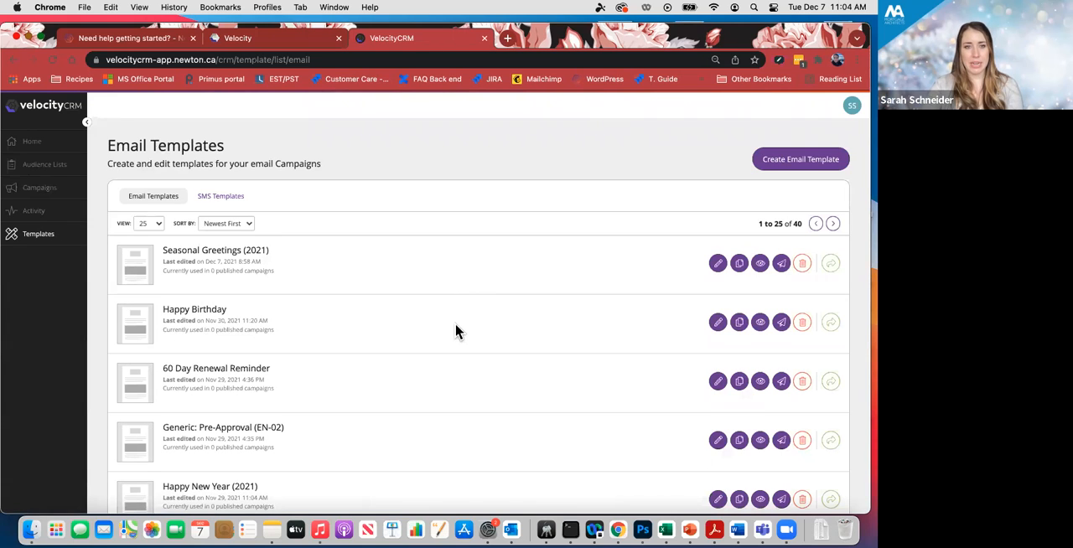
- Look over the existing email templates and start creating a new email template
scroll(456, 326, "down", 15)
scroll(455, 325, "down", 12)
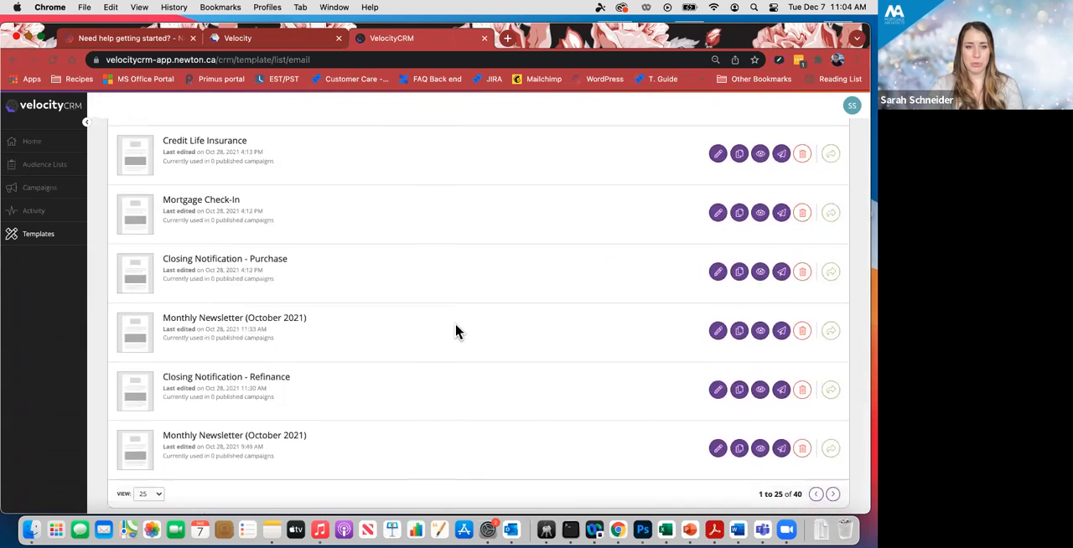
scroll(456, 331, "up", 10)
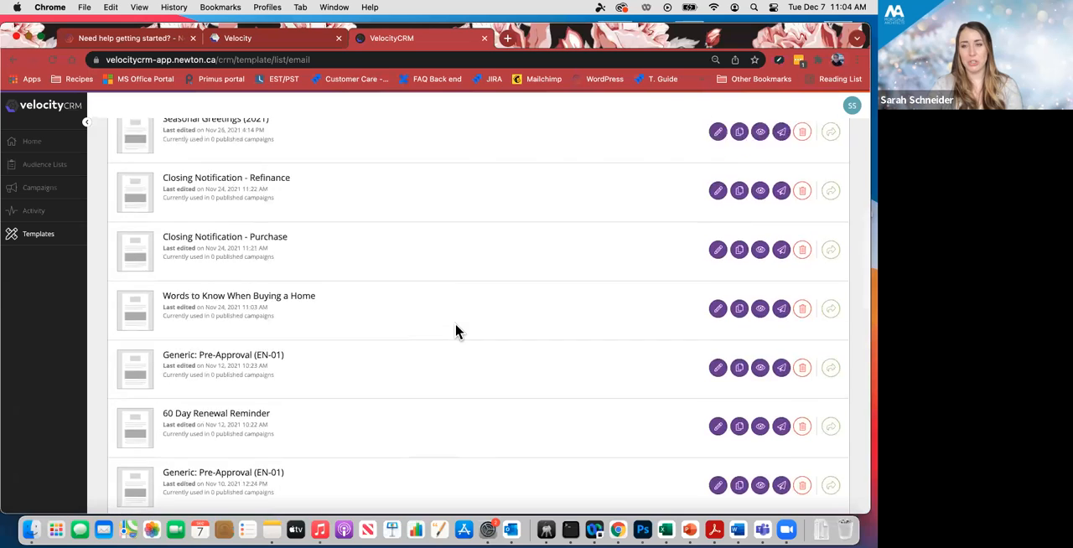
scroll(455, 331, "up", 8)
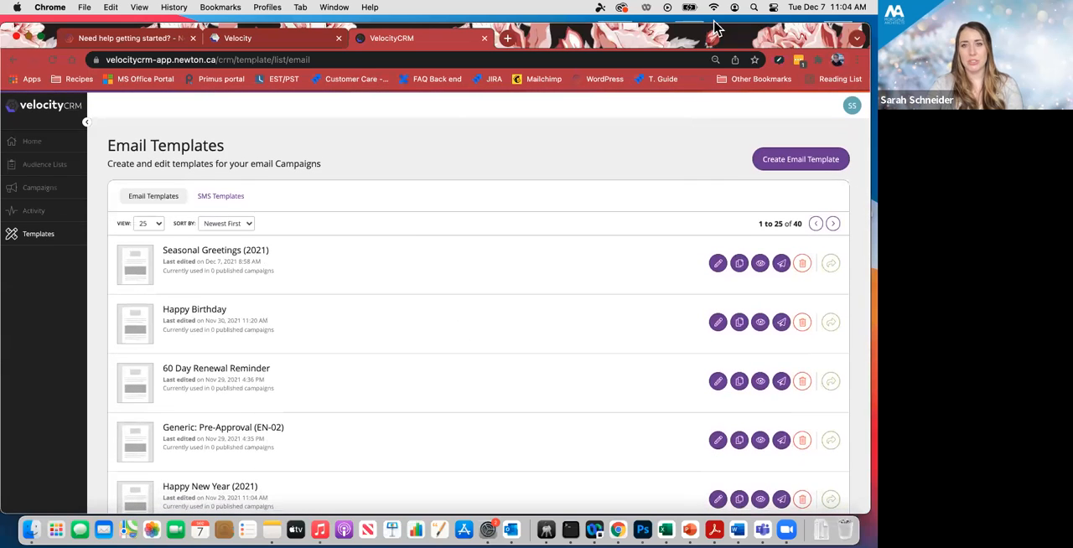
scroll(572, 146, "down", 1)
scroll(573, 138, "up", 1)
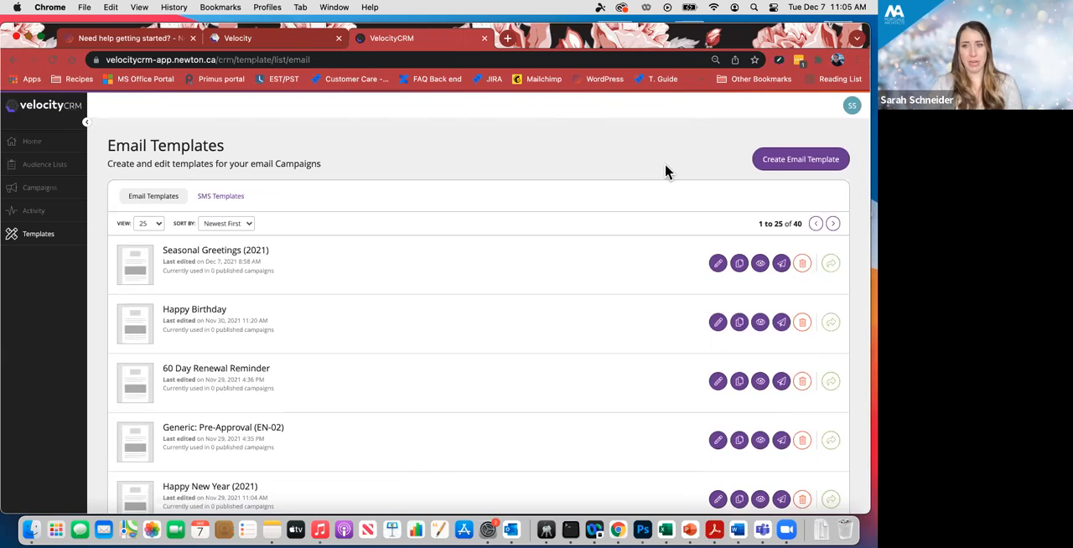
left_click(811, 163)
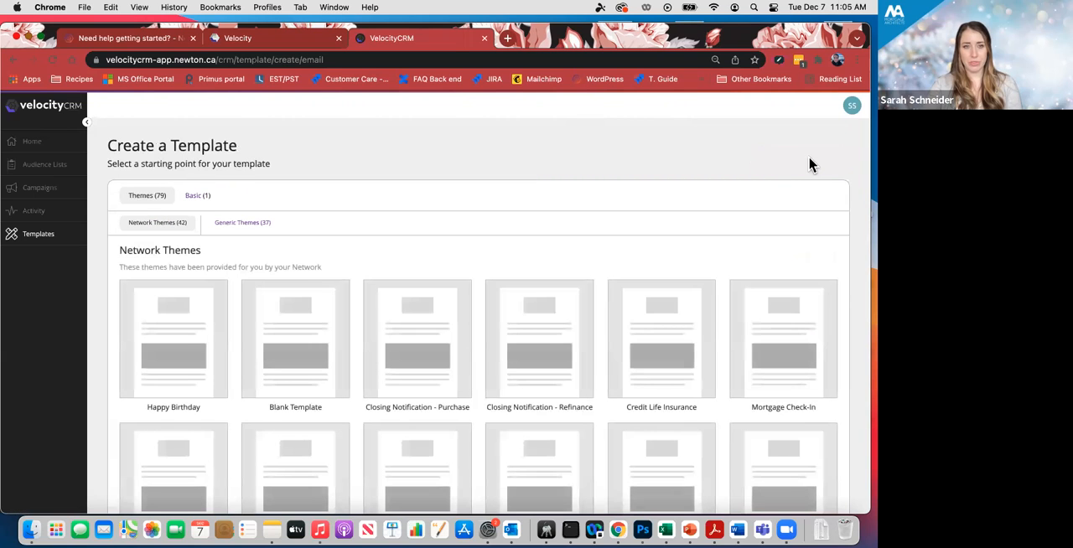
- Browse the network themes offered as starting points and enlarge the page for easier reading
scroll(227, 251, "down", 10)
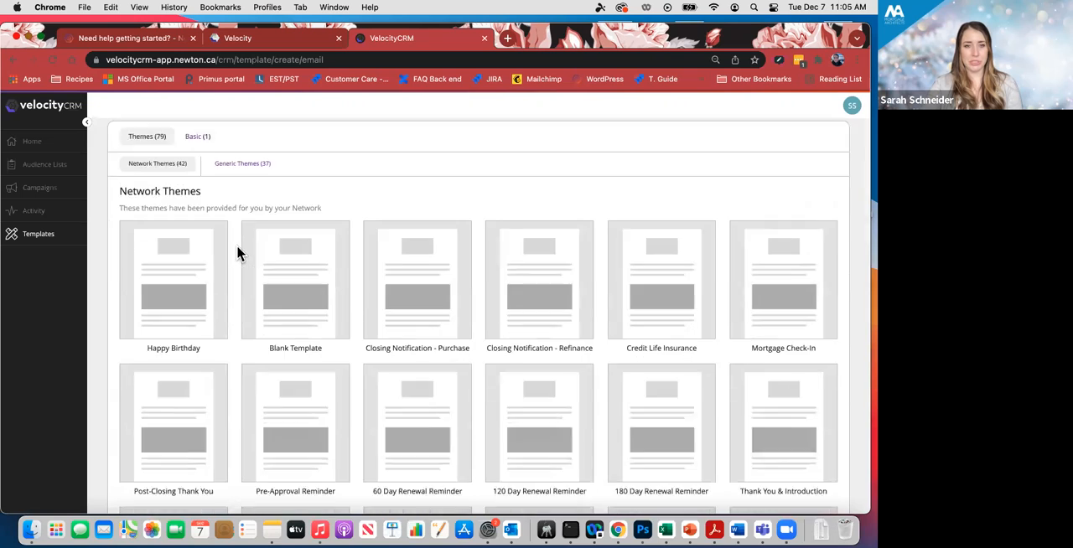
scroll(240, 244, "down", 3)
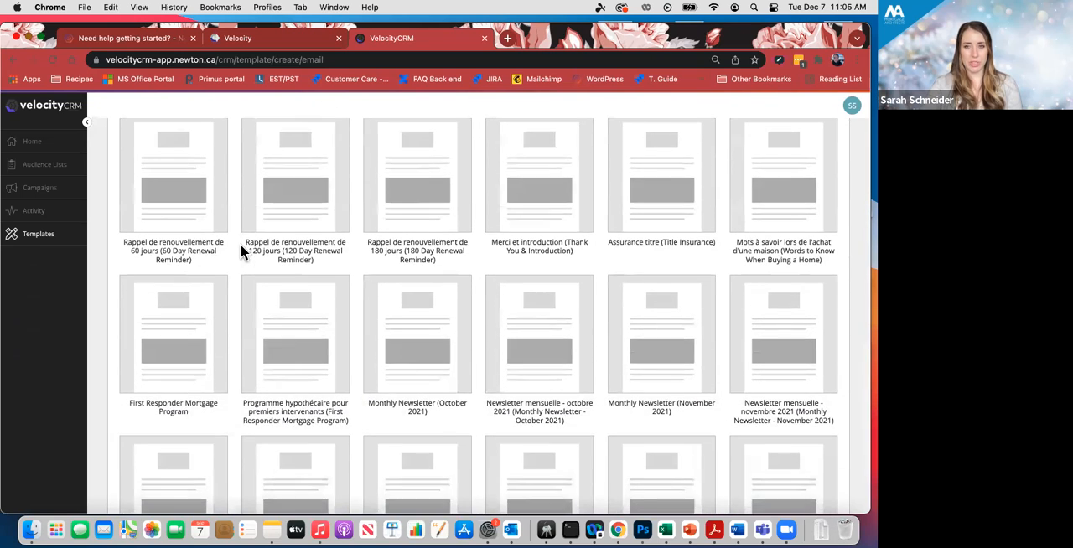
scroll(241, 244, "up", 7)
scroll(241, 244, "up", 3)
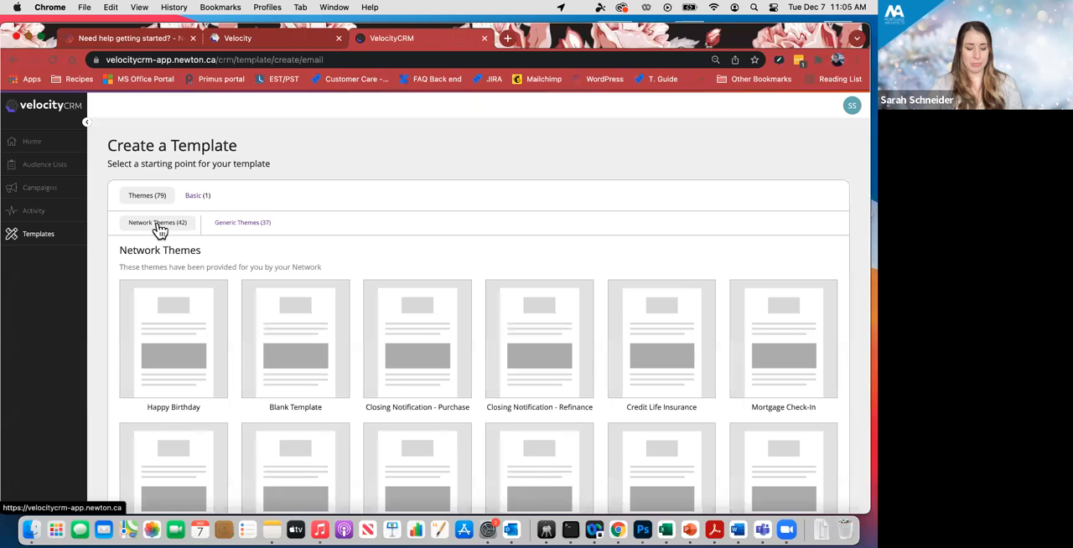
key("super+equal")
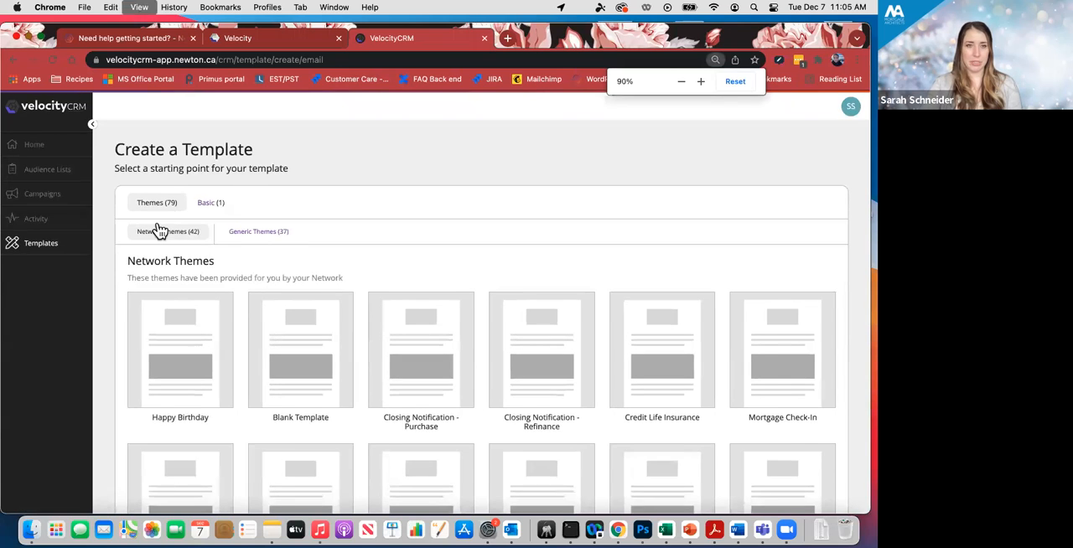
key("super+equal")
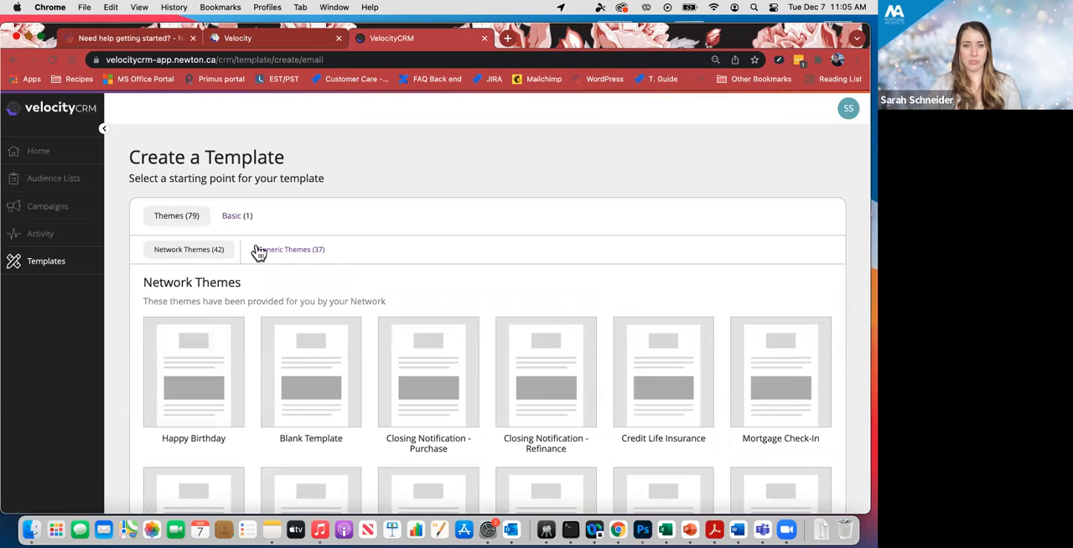
- Browse the generic themes provided by Velocity as template starting points
left_click(309, 252)
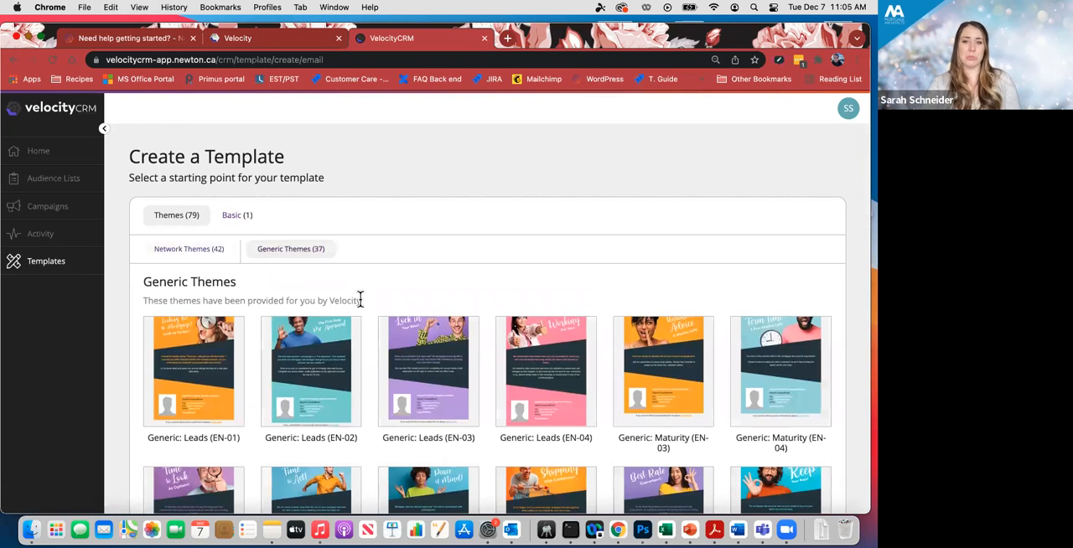
scroll(359, 306, "down", 10)
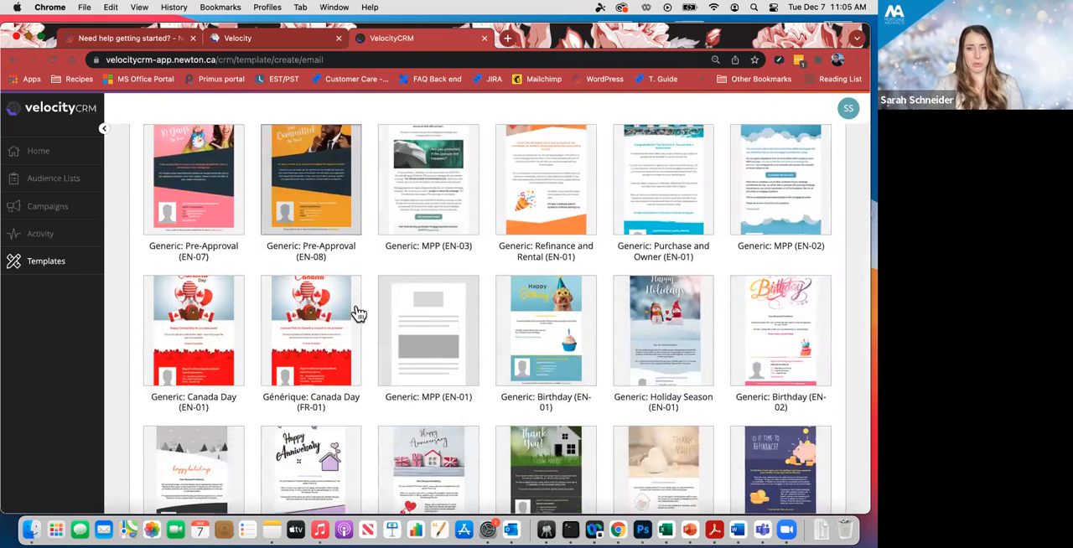
scroll(359, 314, "down", 8)
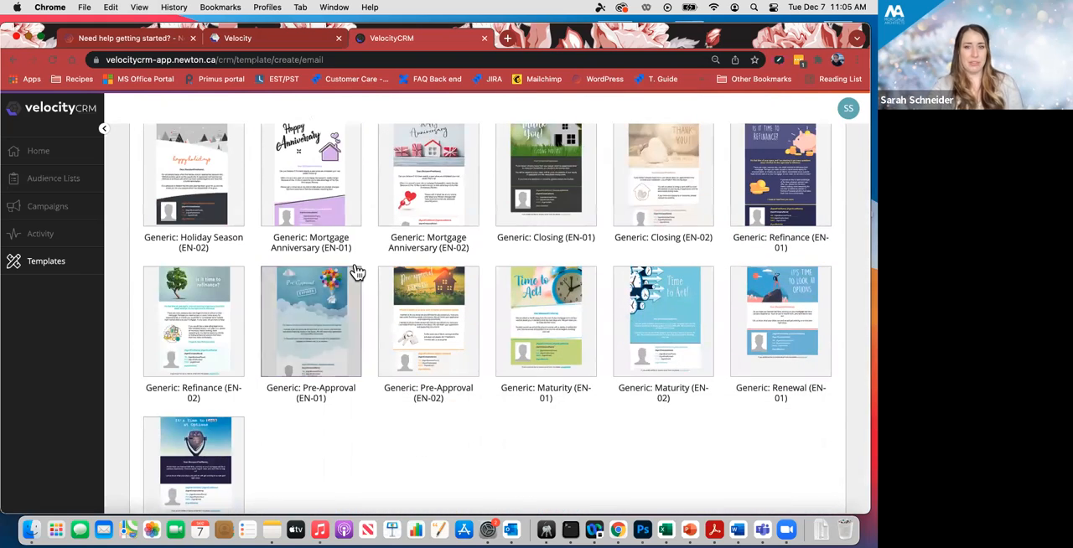
scroll(363, 277, "up", 3)
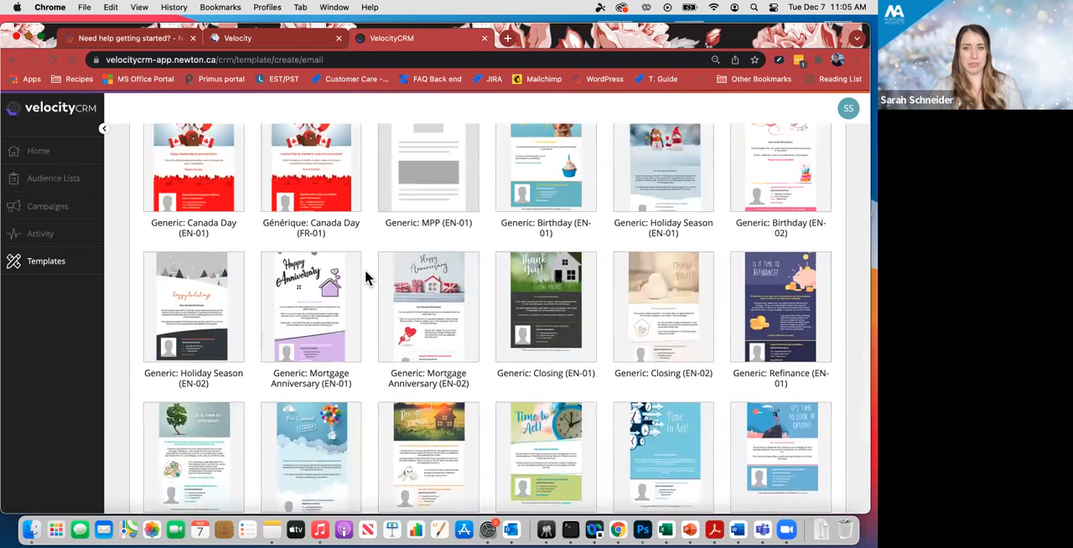
scroll(364, 269, "up", 5)
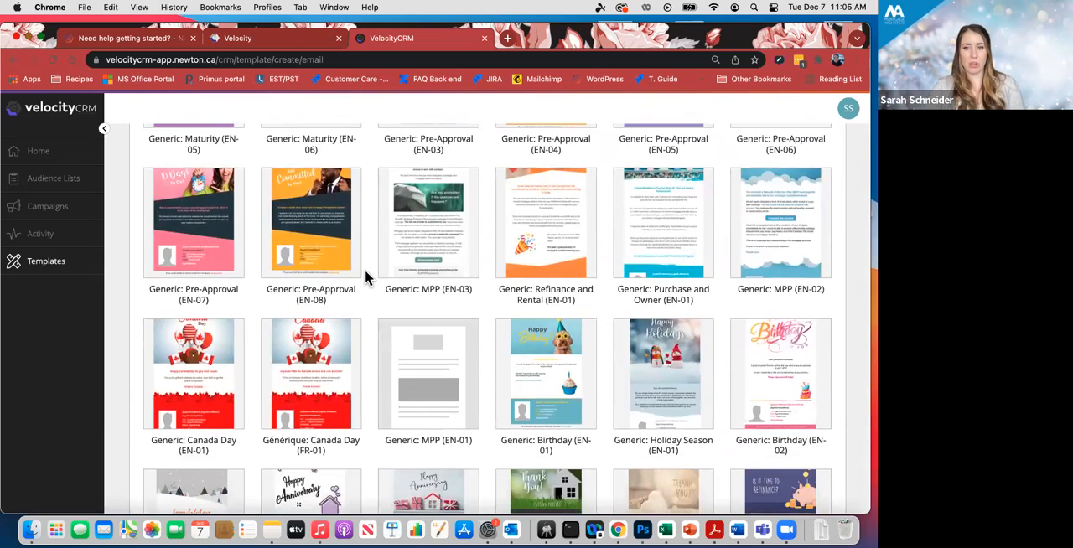
scroll(365, 269, "up", 6)
scroll(371, 331, "up", 2)
scroll(370, 331, "down", 5)
scroll(370, 332, "up", 4)
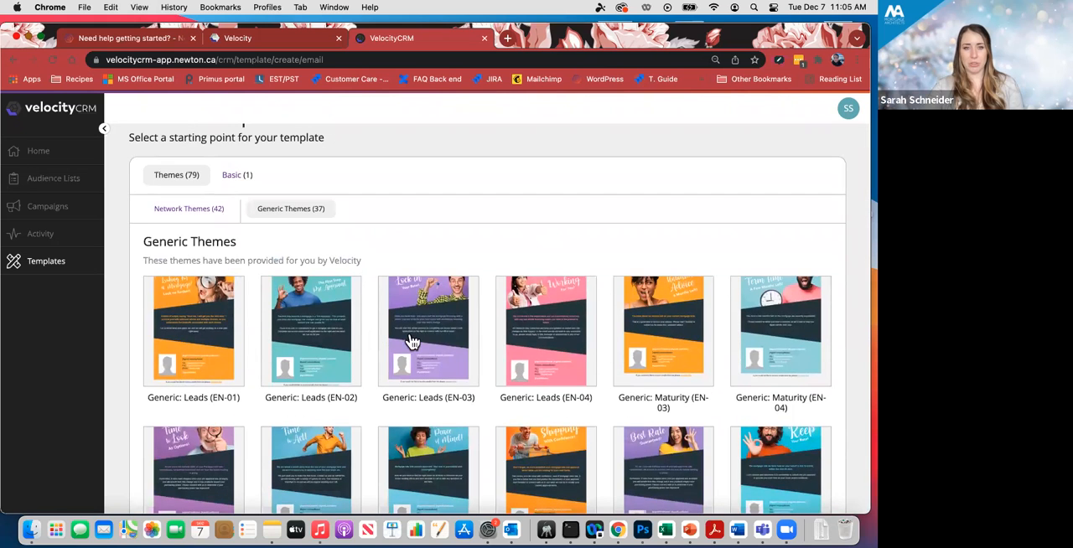
- Create an email template named "Seasonal Greetings (2021)" from the network theme of the same name
left_click(205, 214)
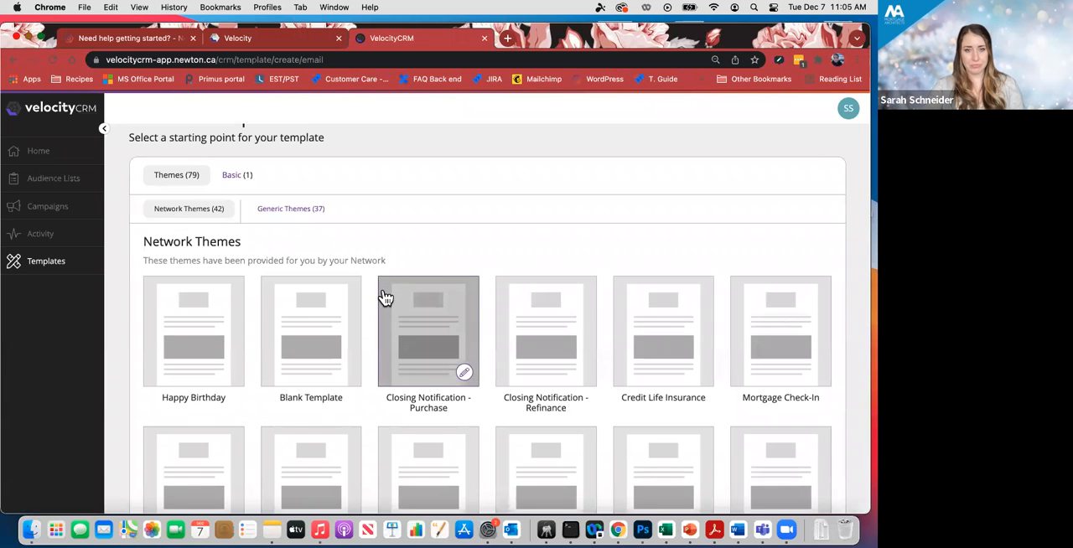
scroll(383, 300, "down", 5)
scroll(385, 299, "down", 7)
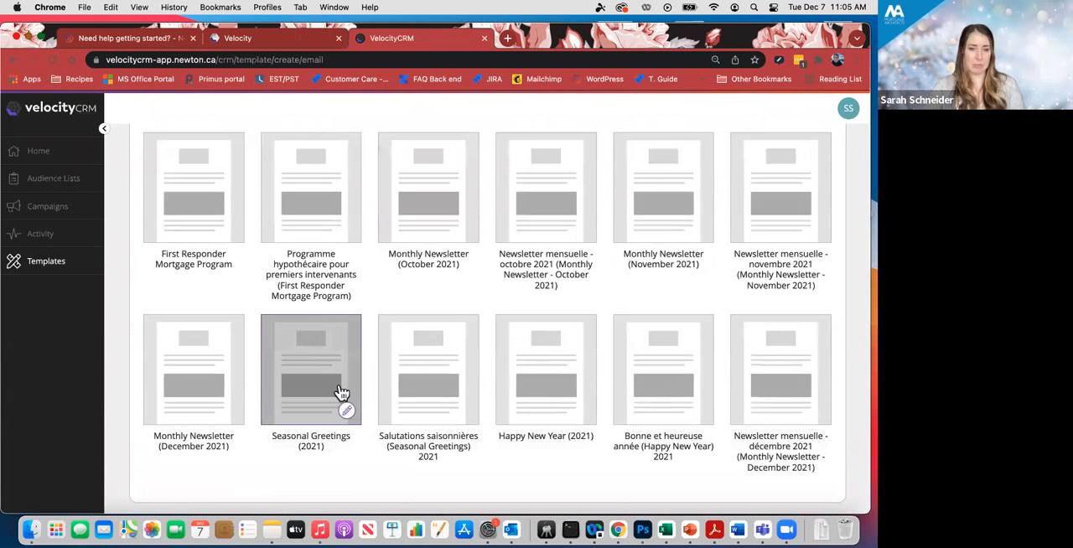
scroll(335, 382, "up", 1)
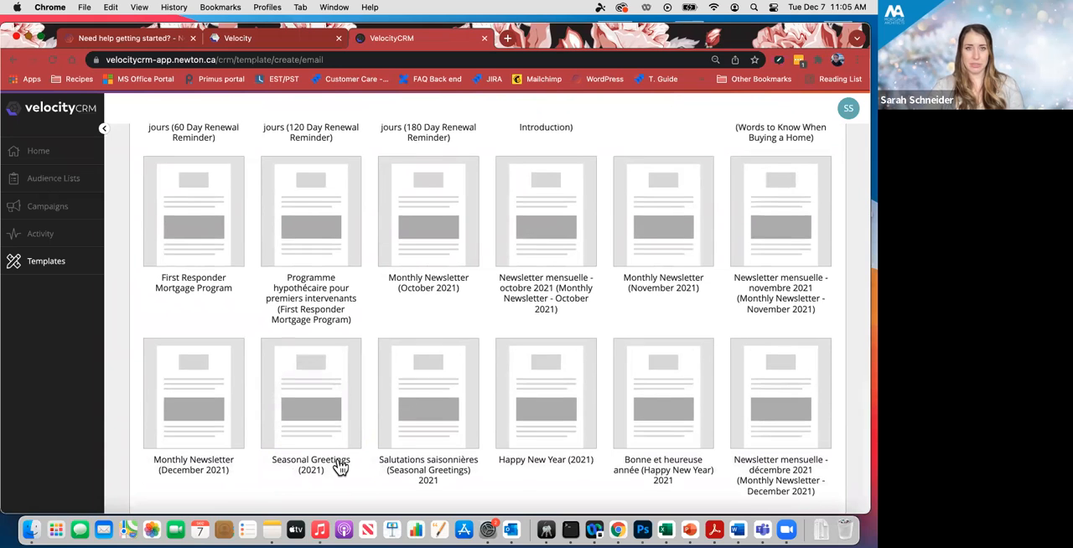
scroll(340, 464, "down", 1)
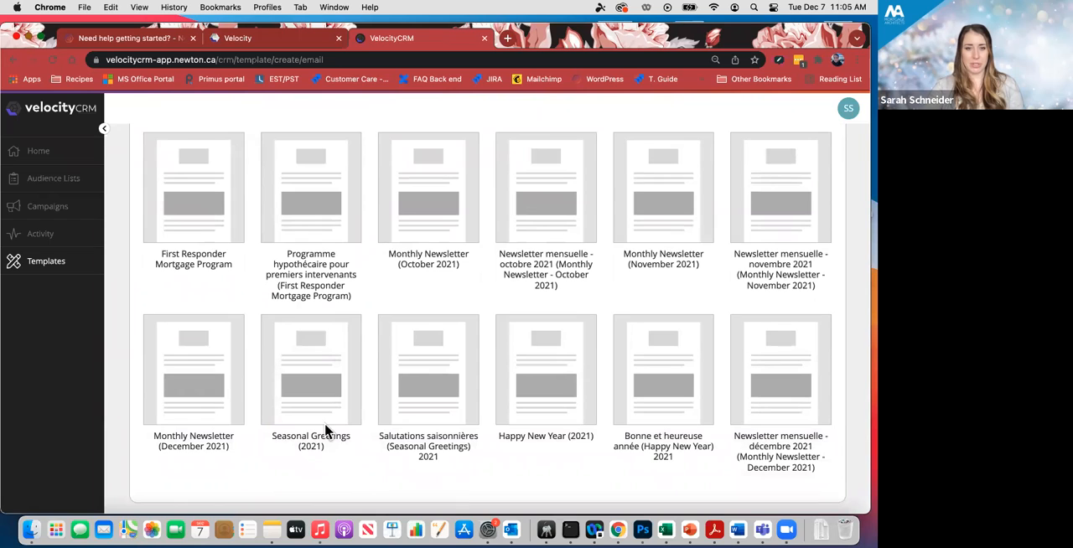
mouse_move(347, 417)
left_click_drag(503, 443, 598, 443)
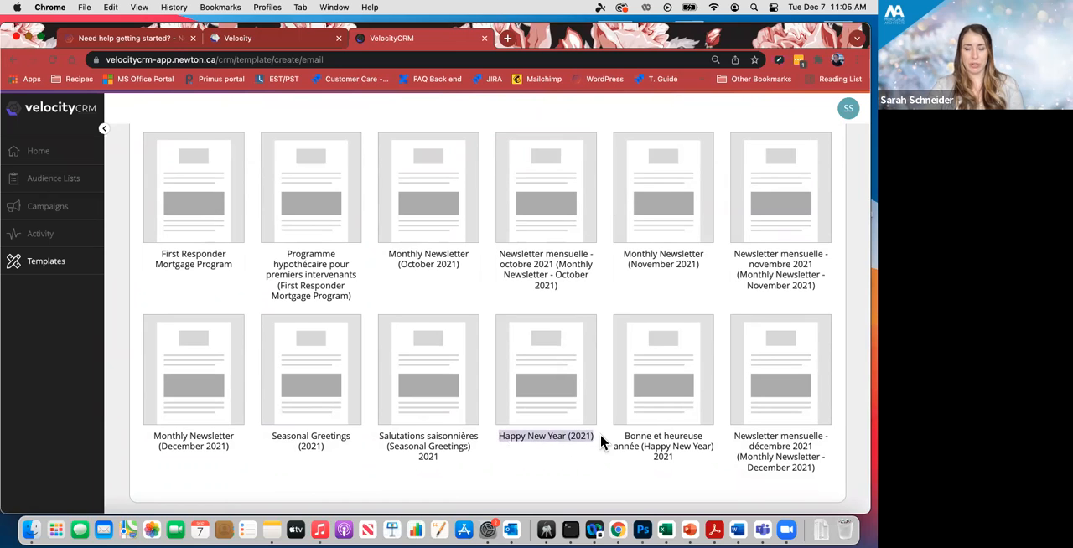
left_click_drag(274, 444, 342, 450)
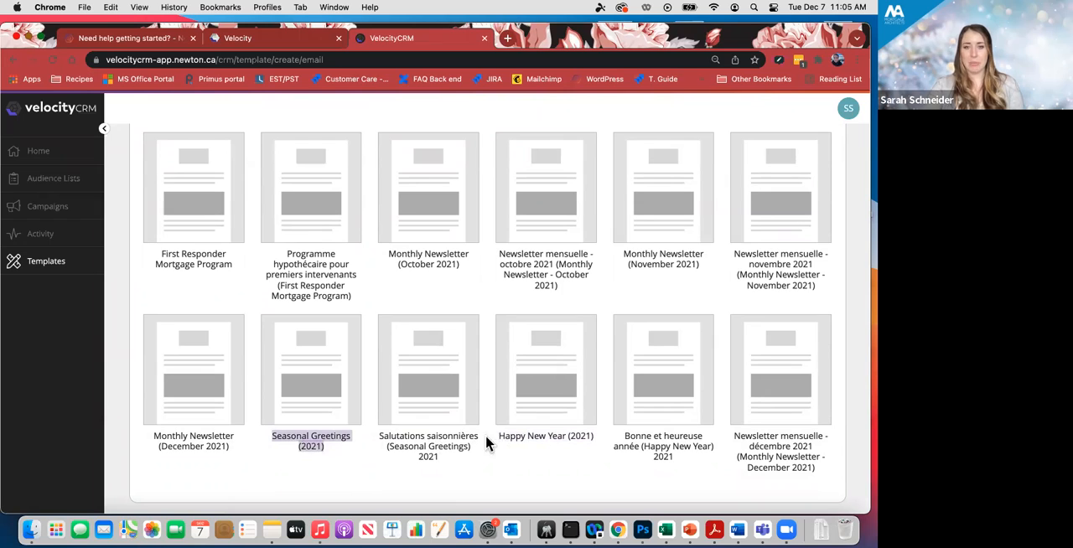
left_click_drag(498, 436, 592, 441)
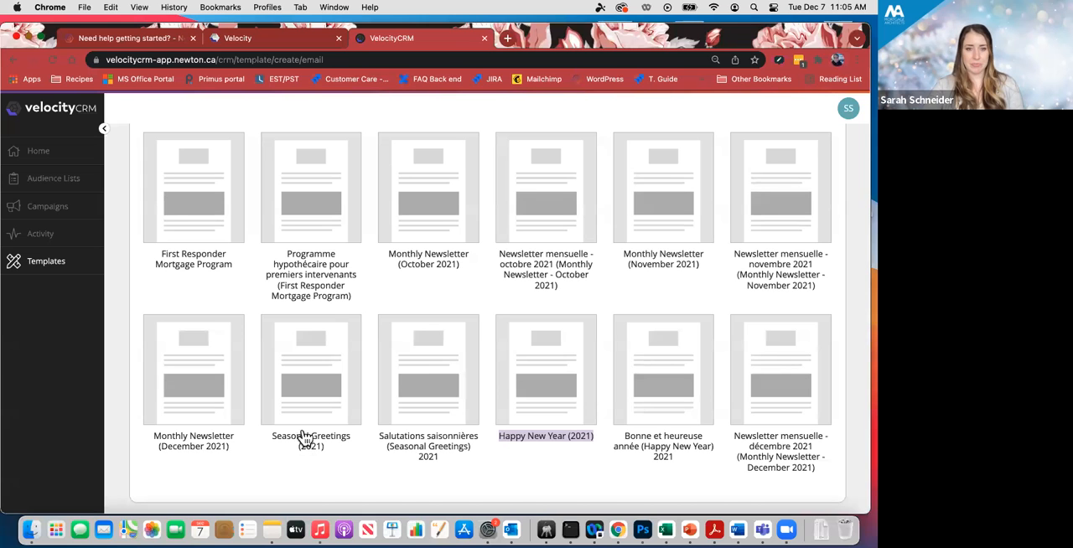
left_click(348, 444)
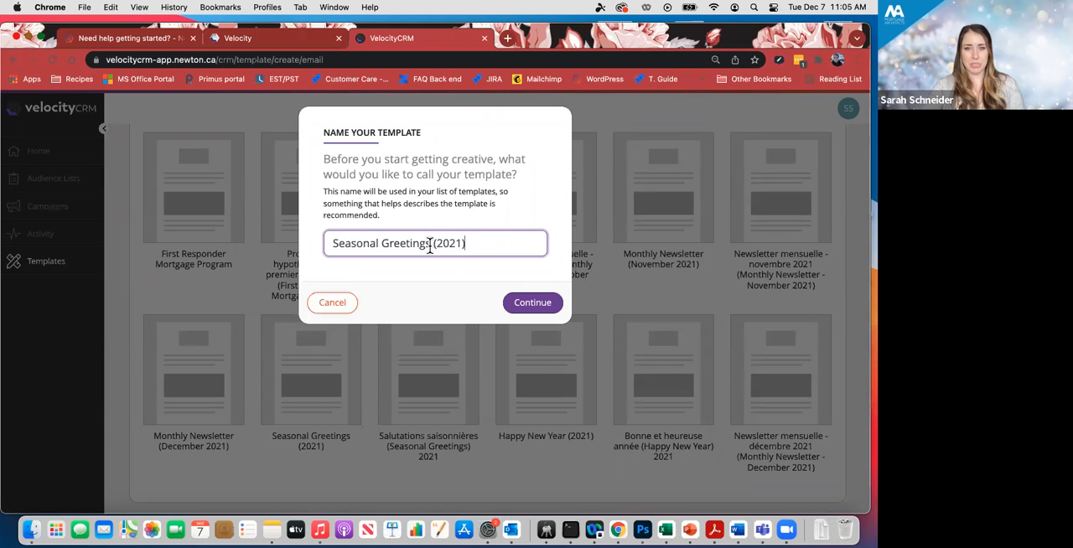
left_click(528, 308)
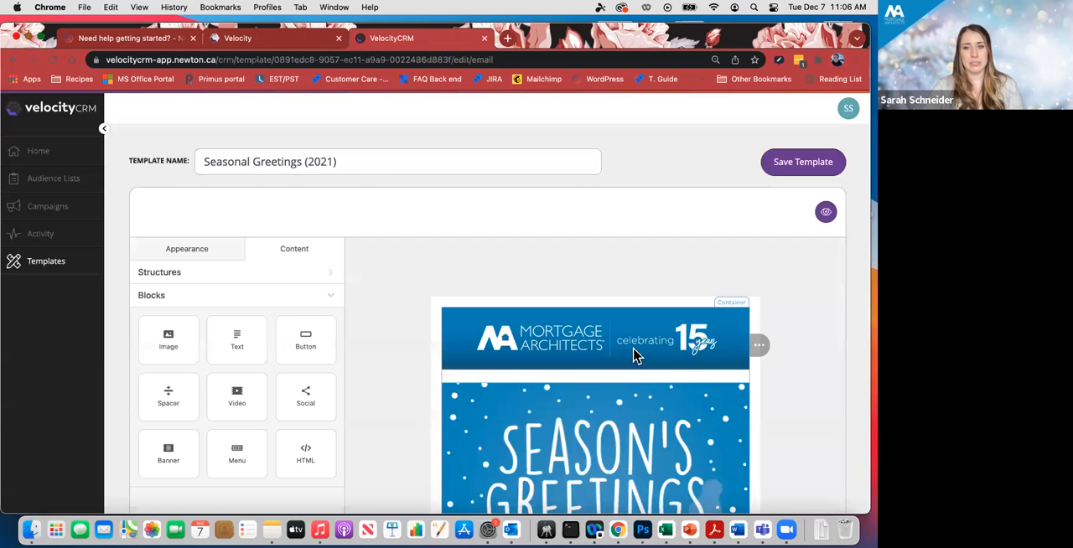
- Examine the seasonal email's banner, greeting text, agent signature fields and social links, adjusting the page size for readability
scroll(632, 351, "down", 3)
key("super+minus")
key("super+minus")
key("super+minus")
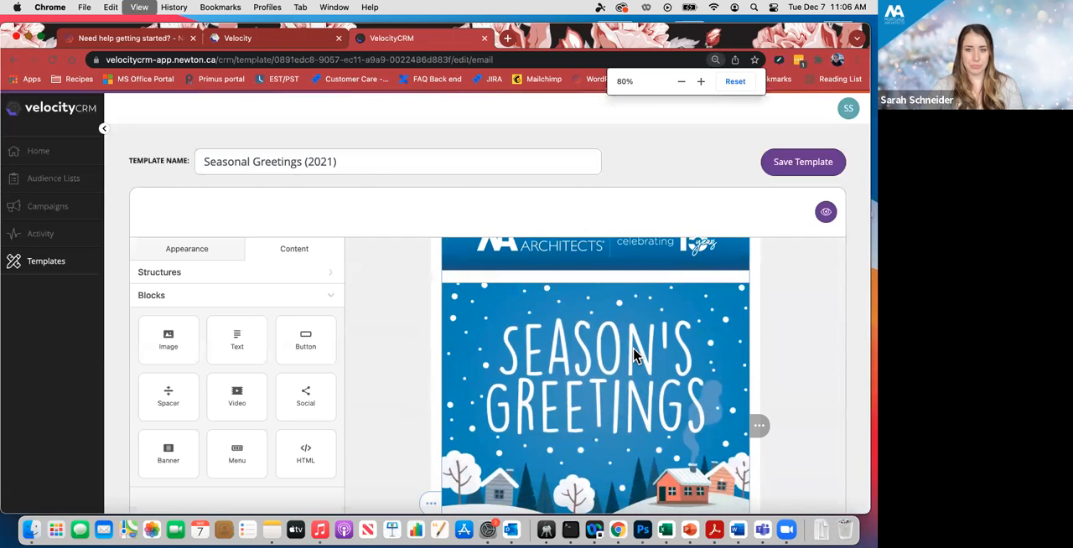
scroll(633, 354, "down", 5)
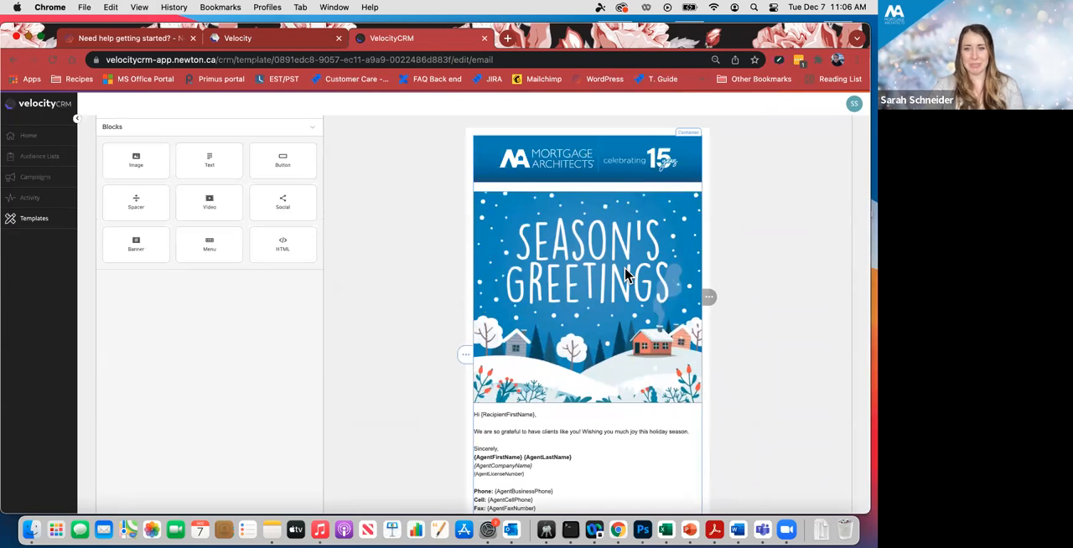
scroll(651, 313, "down", 1)
scroll(651, 312, "up", 1)
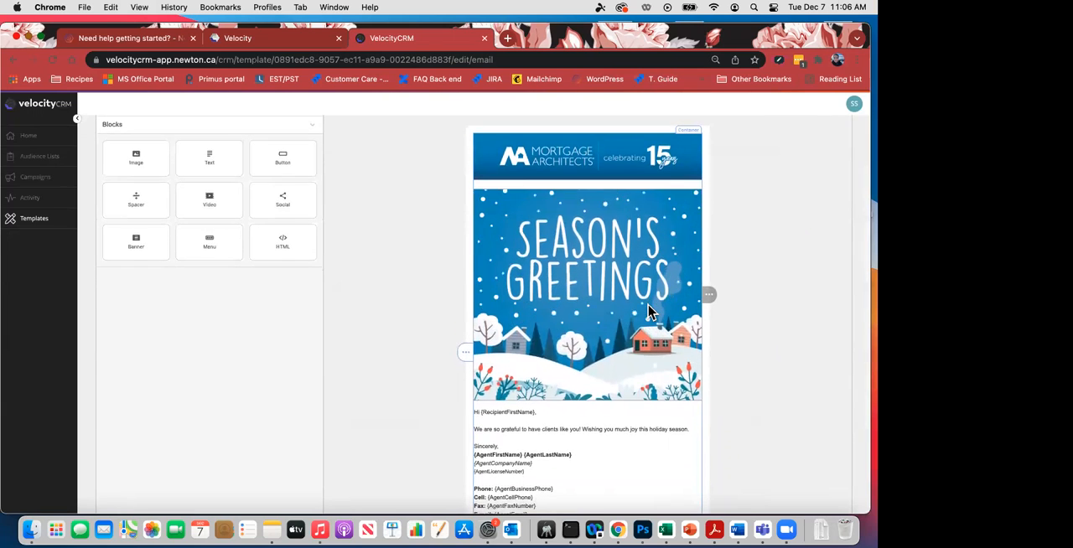
scroll(651, 313, "down", 3)
scroll(648, 311, "down", 2)
scroll(648, 311, "up", 4)
scroll(649, 311, "down", 1)
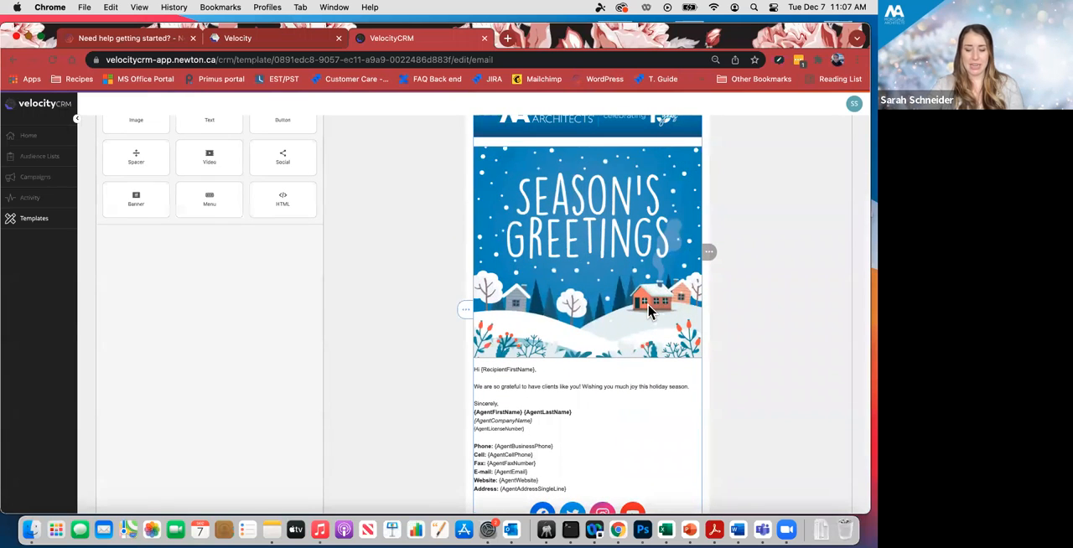
key("super+minus")
key("super+equal")
key("super+equal")
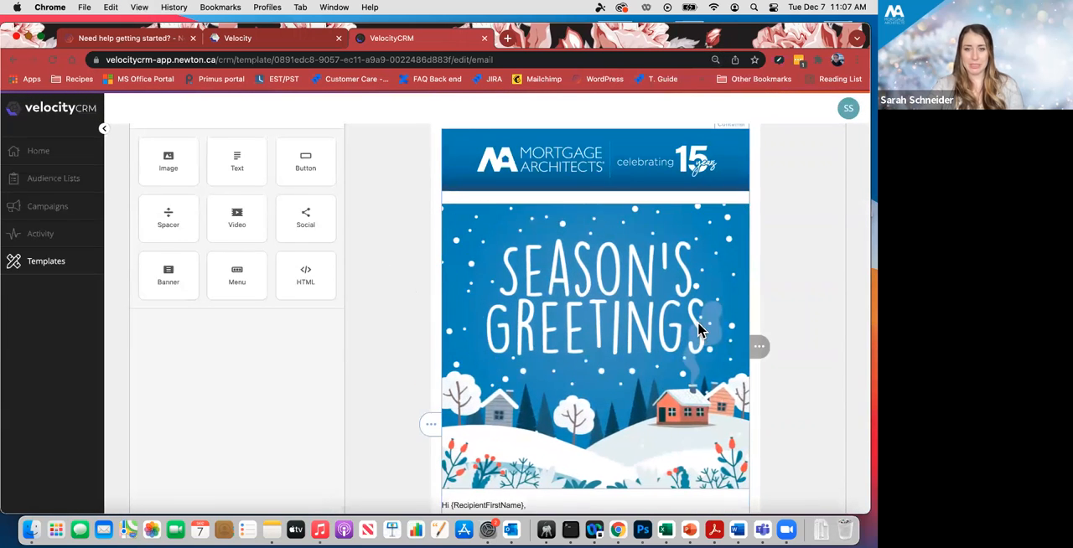
- Check the options for replacing the Season's Greetings image, including the email gallery, and return to the image settings
left_click(554, 287)
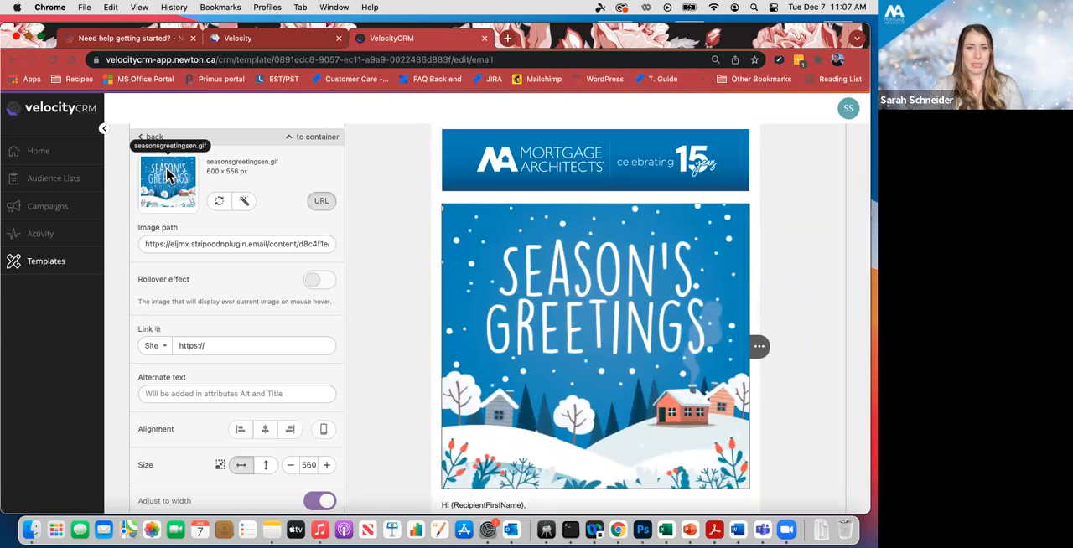
left_click(220, 207)
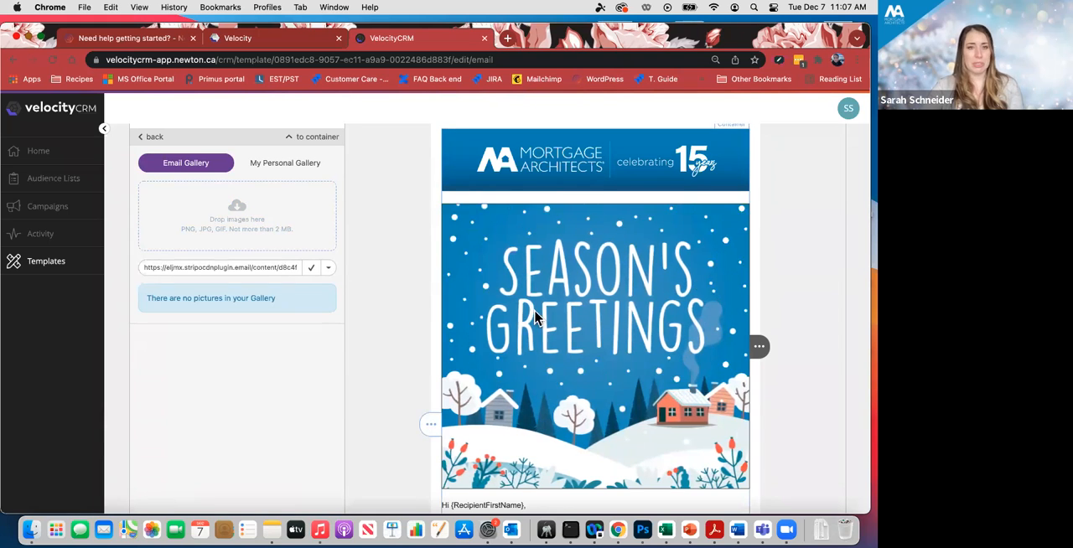
left_click(157, 139)
- Change the email's opening greeting from "Hi" to "Happy holidays", keeping the {RecipientFirstName} merge field
scroll(482, 310, "down", 5)
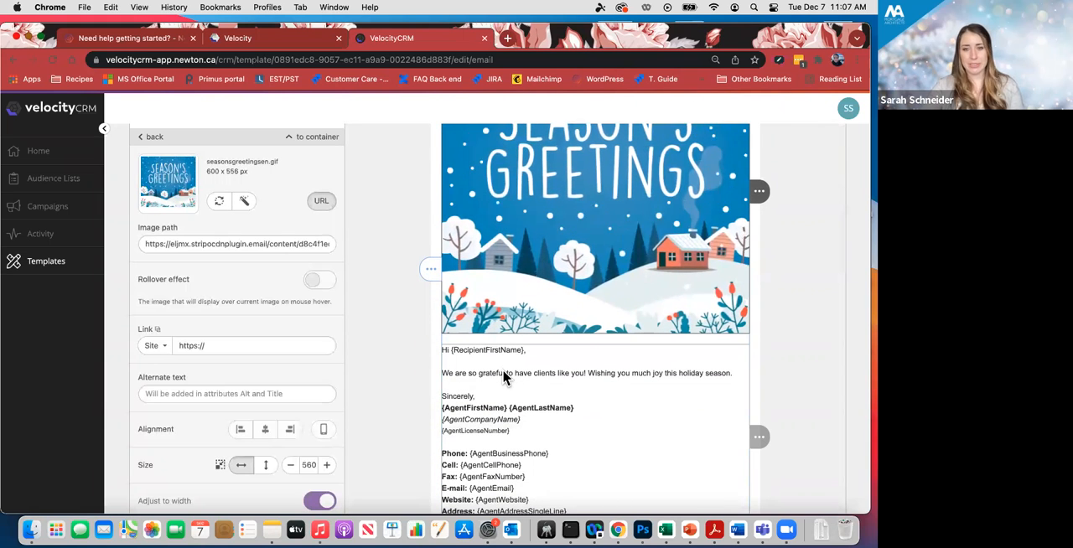
left_click(507, 376)
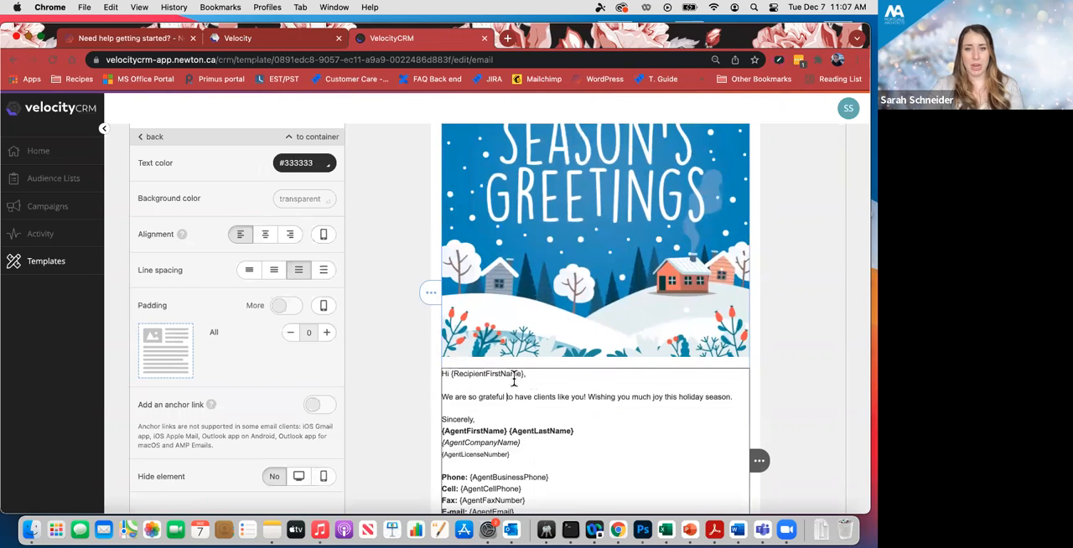
left_click(451, 375)
key("BackSpace")
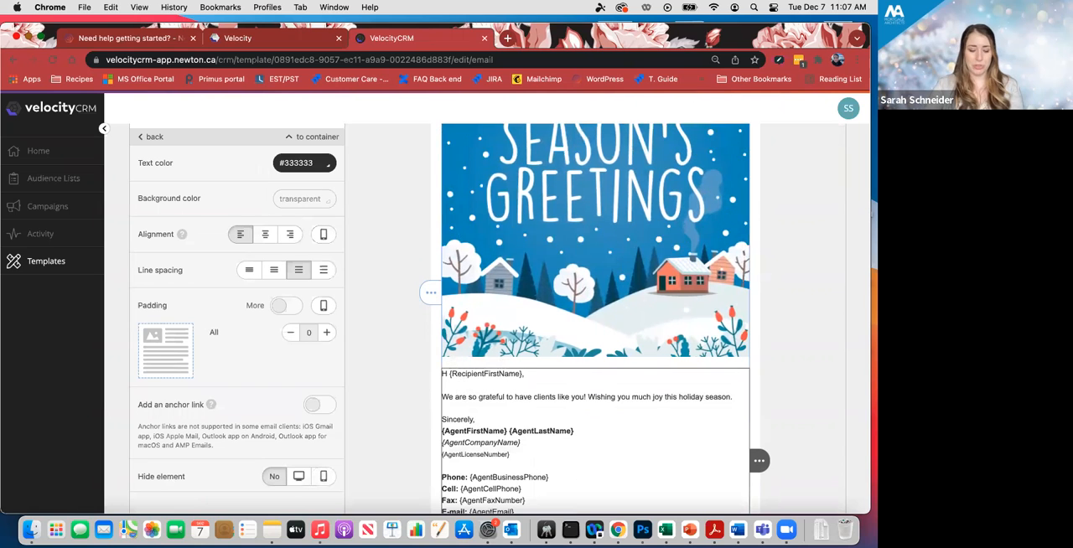
type("appy holidays")
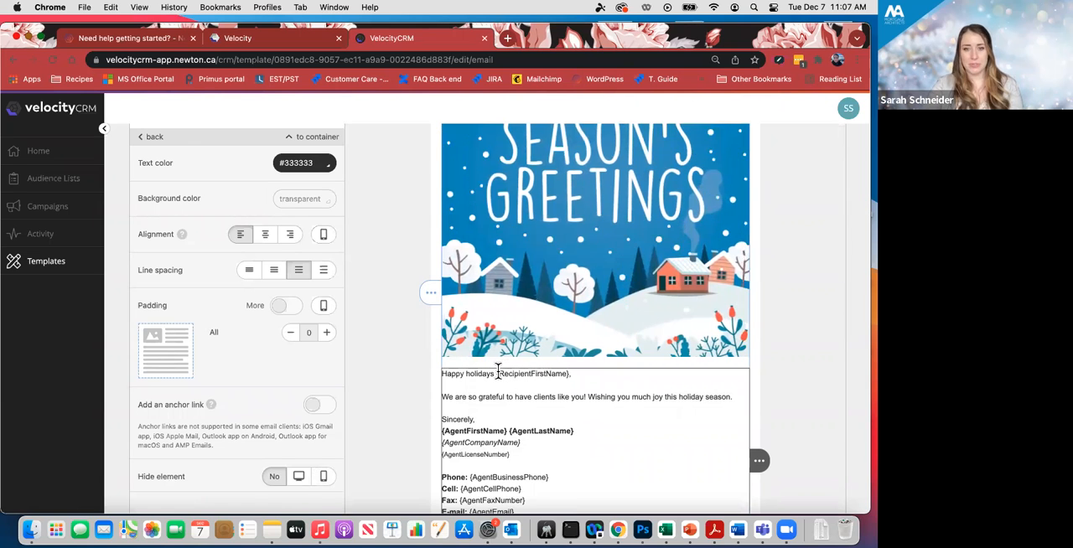
- Examine the merge fields for the recipient's first name and the agent's name, company and business phone at a larger page size
key("super+equal")
key("super+equal")
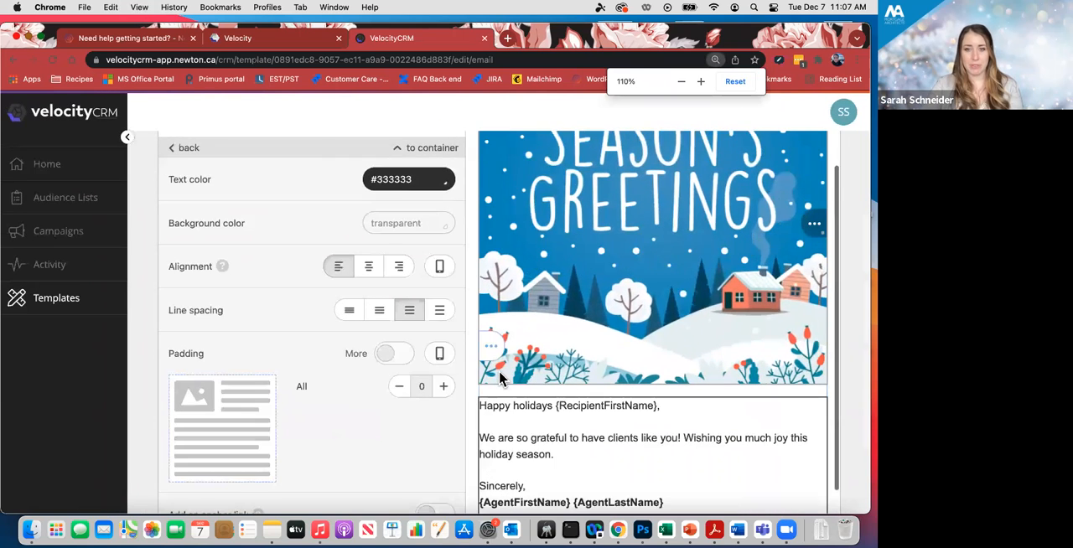
scroll(681, 374, "down", 1)
left_click_drag(682, 373, 555, 371)
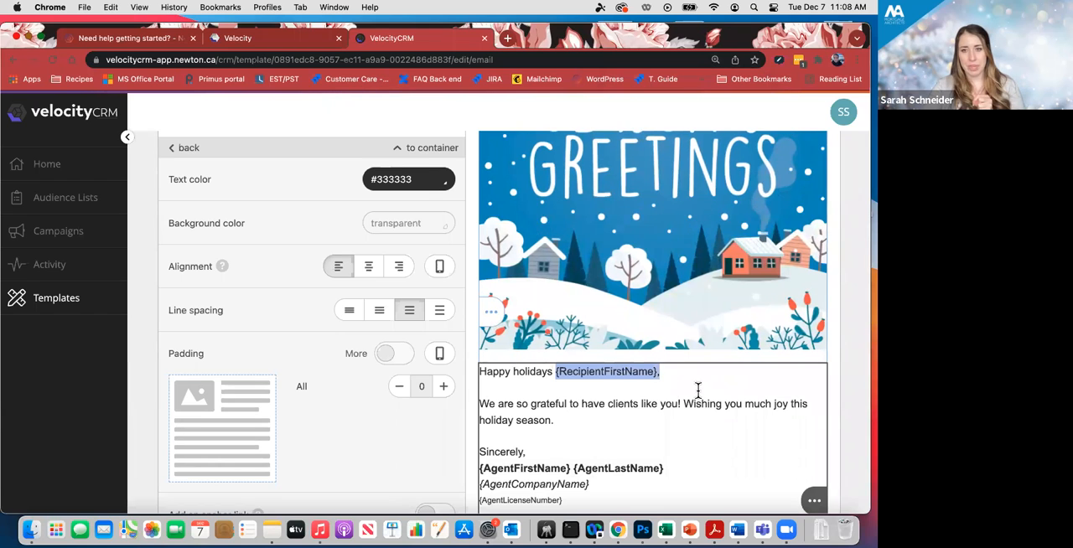
scroll(698, 390, "up", 2)
scroll(697, 389, "down", 3)
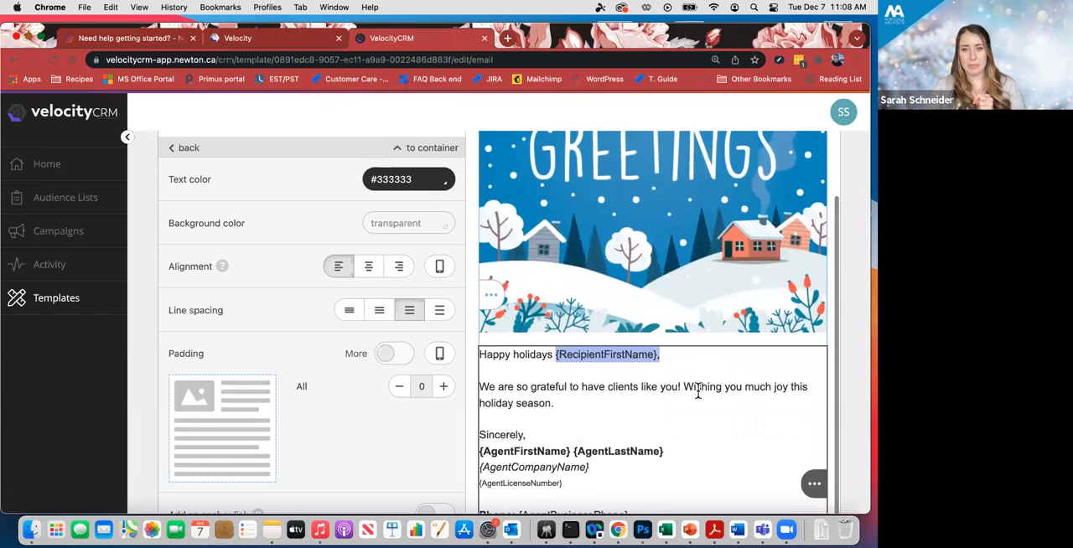
scroll(698, 390, "down", 4)
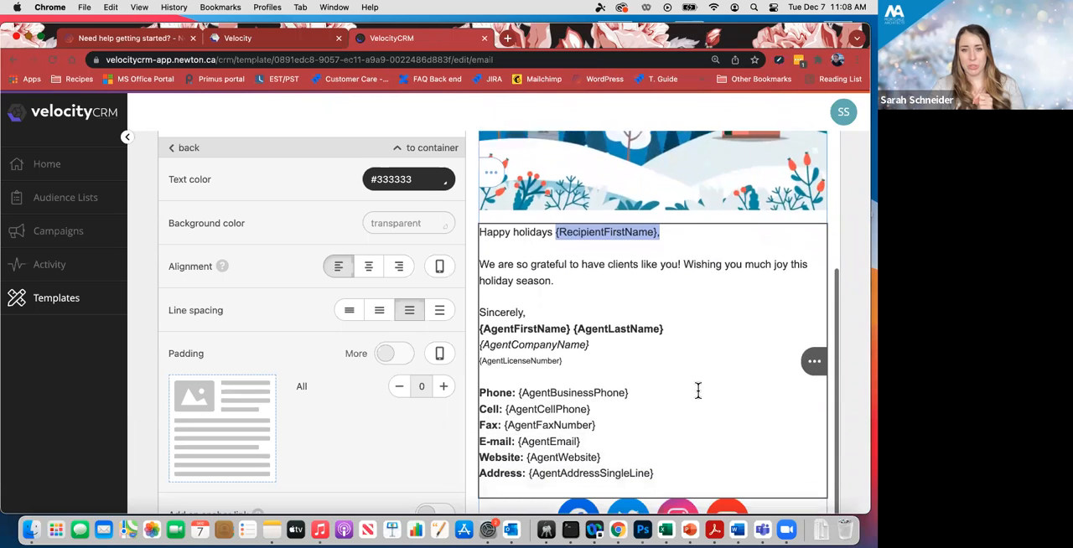
left_click_drag(664, 316, 479, 316)
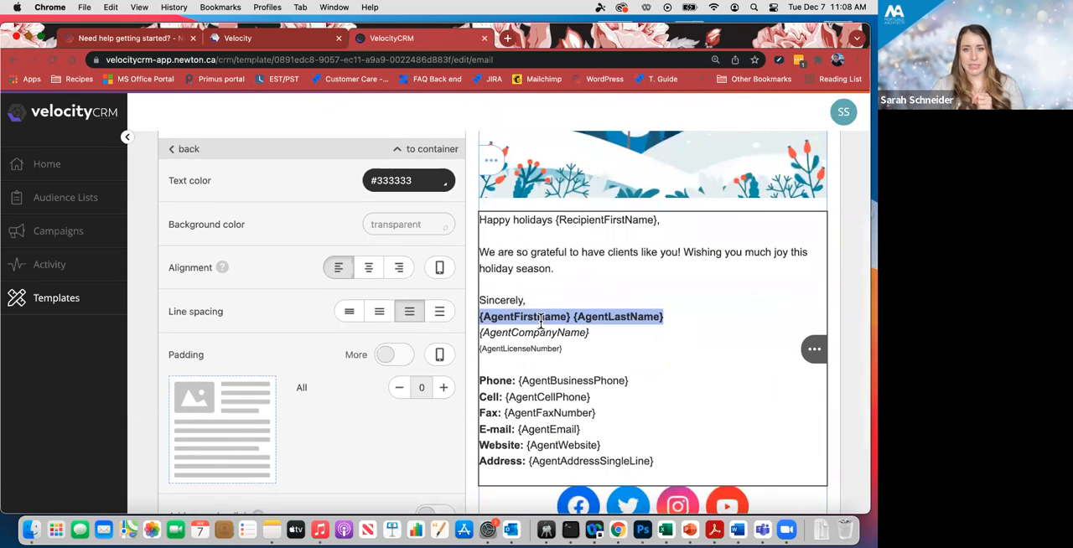
scroll(541, 319, "down", 1)
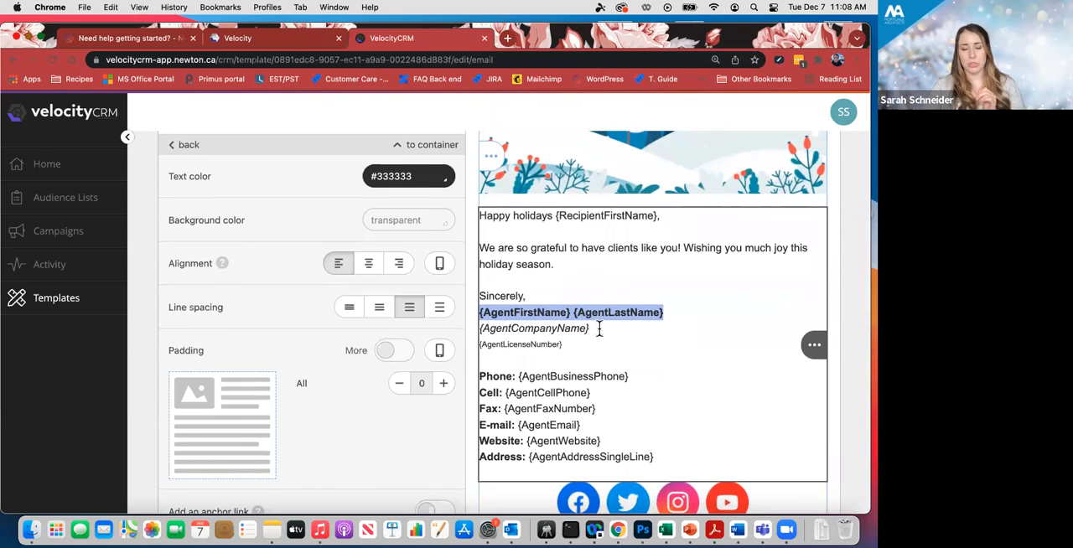
left_click_drag(592, 328, 455, 326)
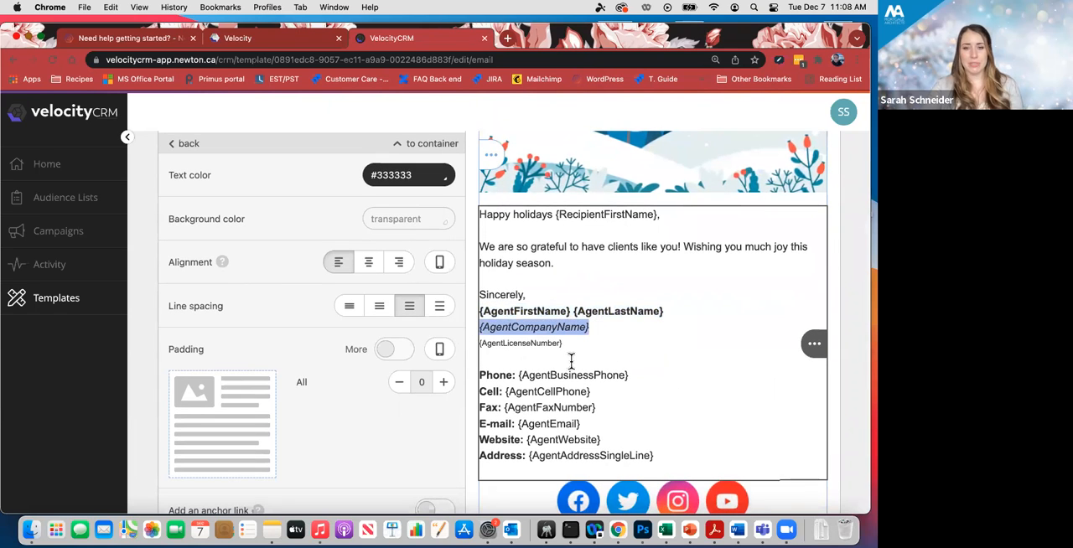
scroll(587, 364, "down", 1)
left_click(637, 370)
left_click_drag(628, 371, 517, 371)
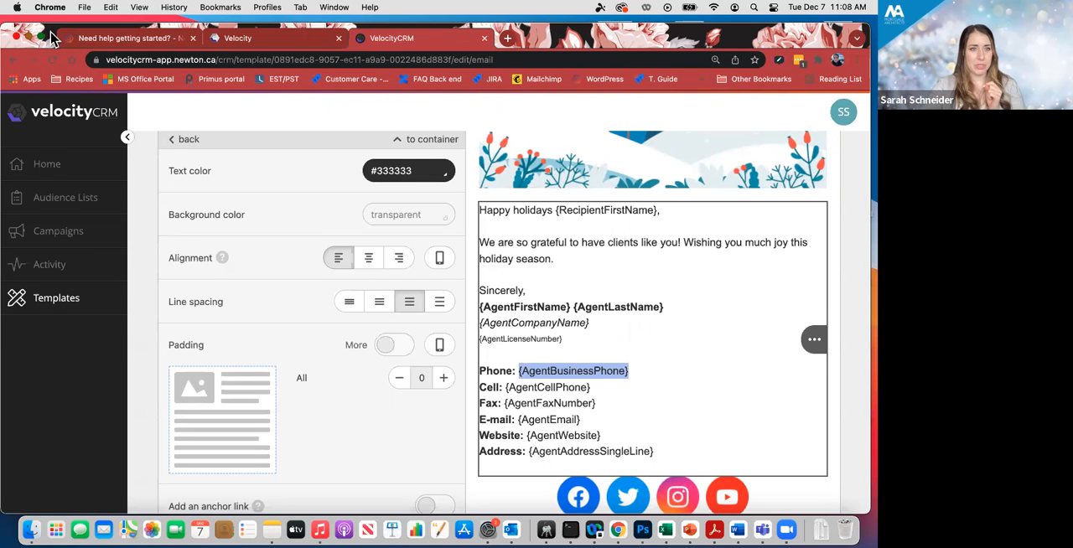
- Switch to the main Velocity application and open the account's user profile
left_click_drag(59, 37, 58, 59)
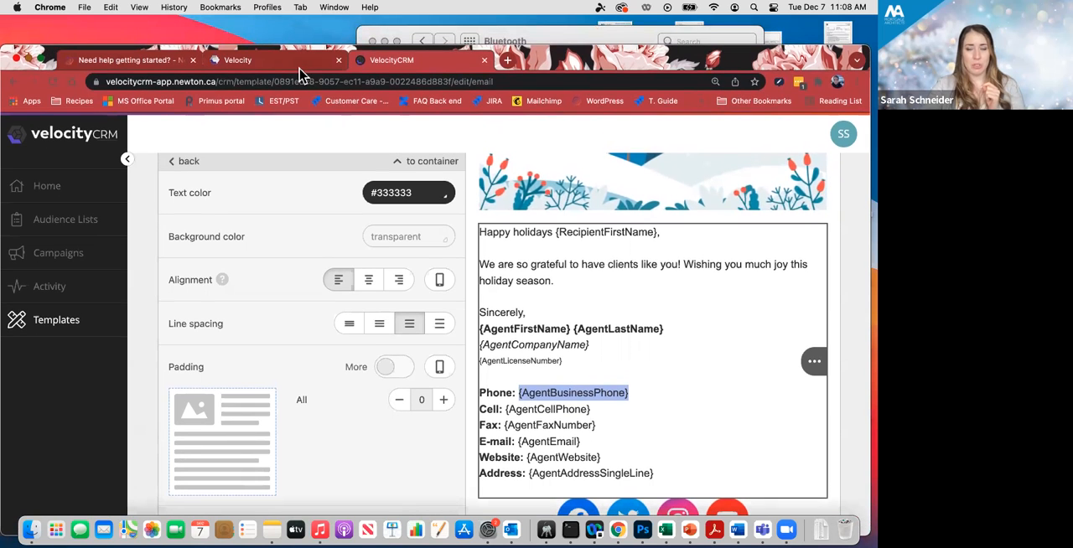
left_click(252, 60)
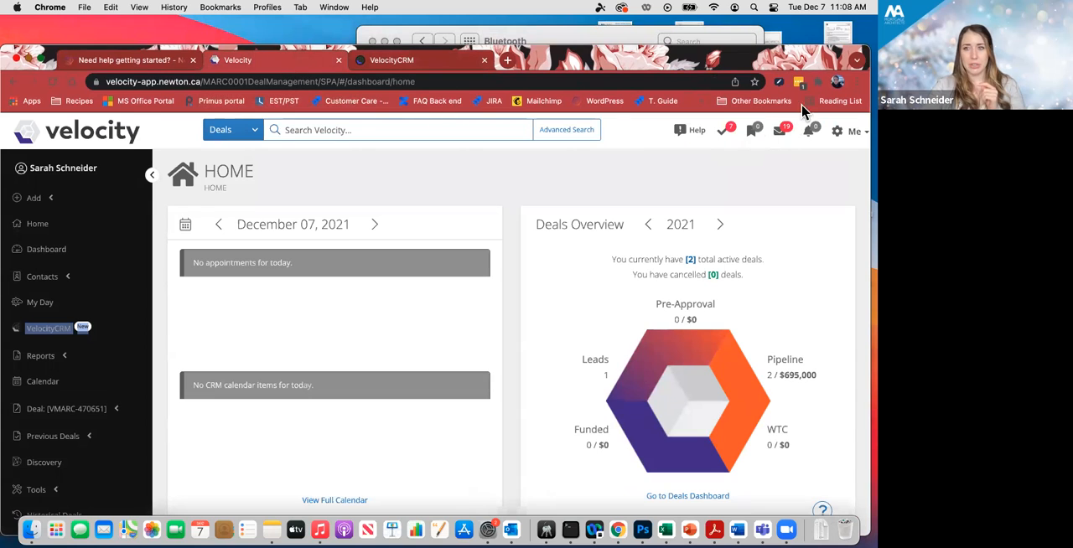
left_click_drag(825, 65, 835, 42)
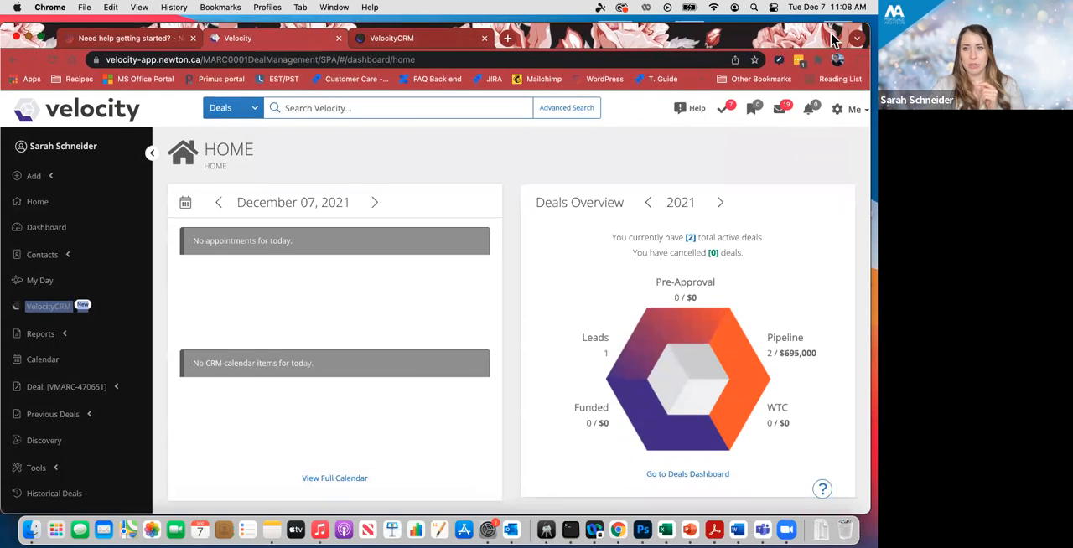
left_click(855, 115)
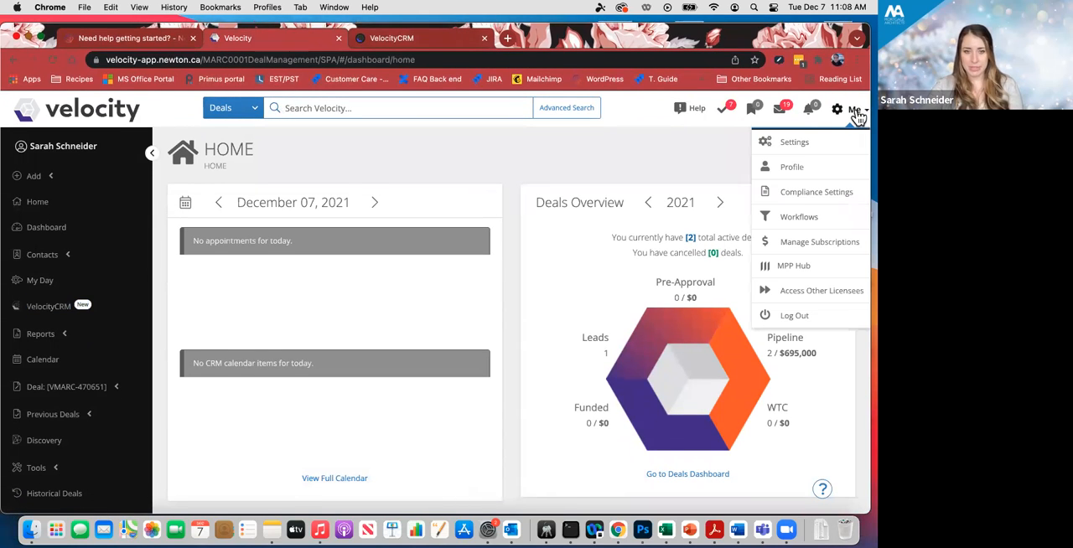
left_click(801, 177)
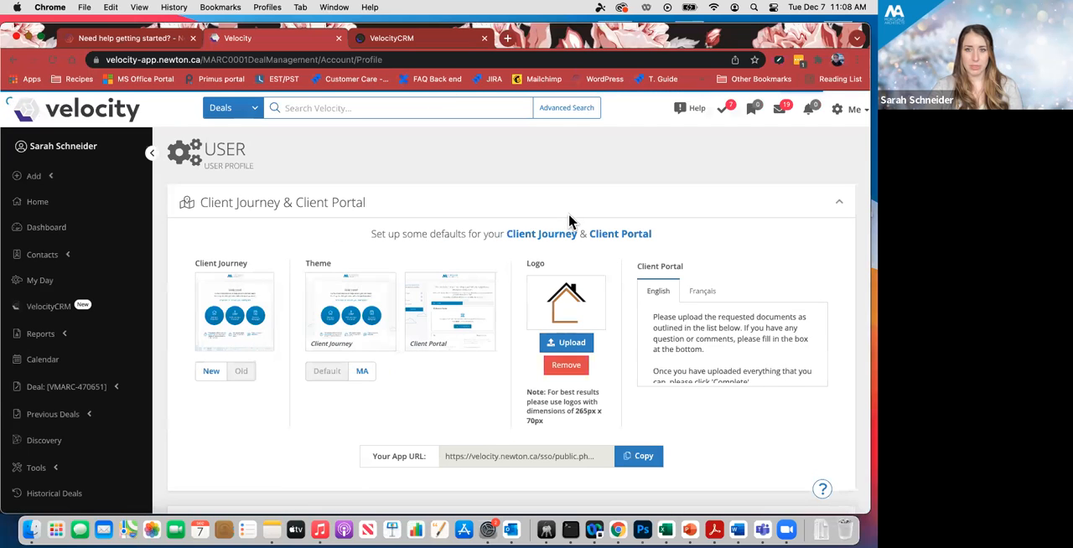
scroll(569, 220, "down", 3)
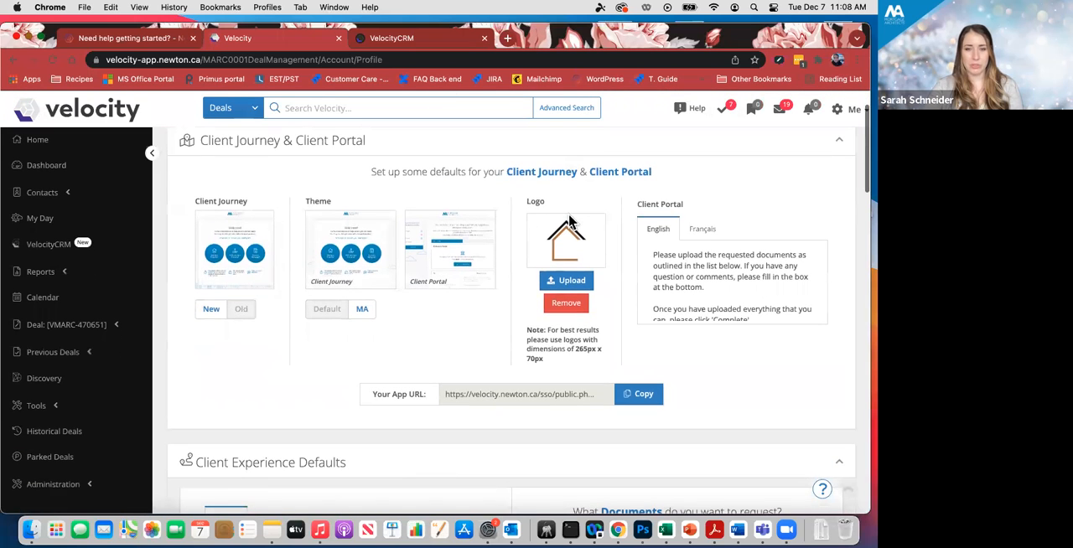
scroll(569, 220, "up", 1)
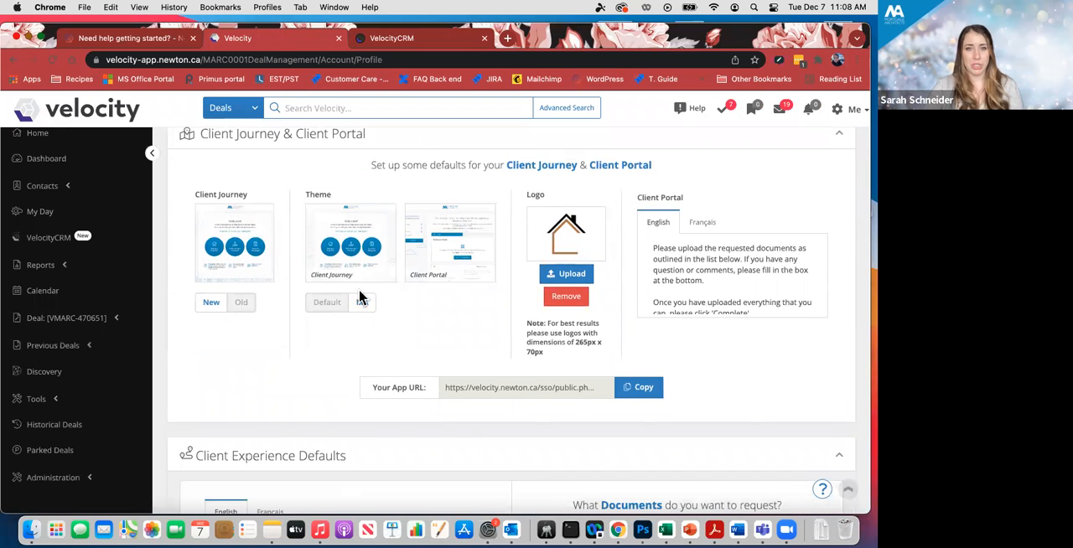
scroll(456, 289, "down", 2)
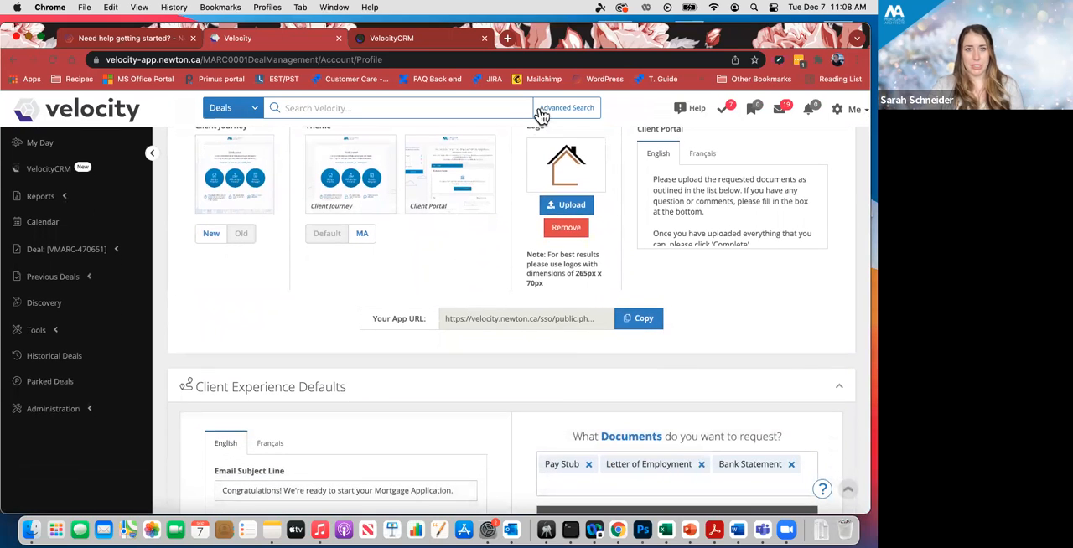
scroll(521, 220, "down", 10)
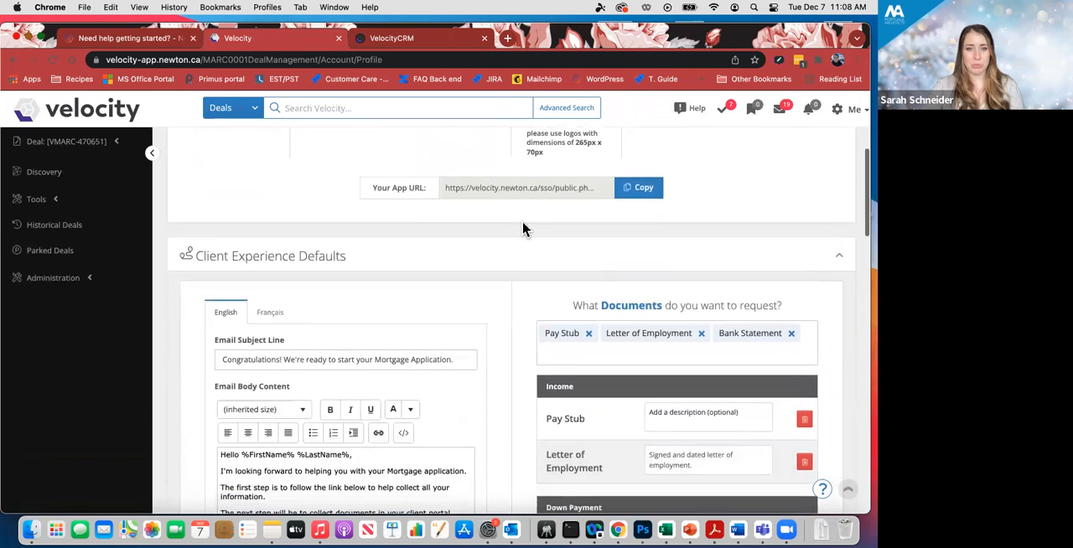
scroll(523, 222, "down", 12)
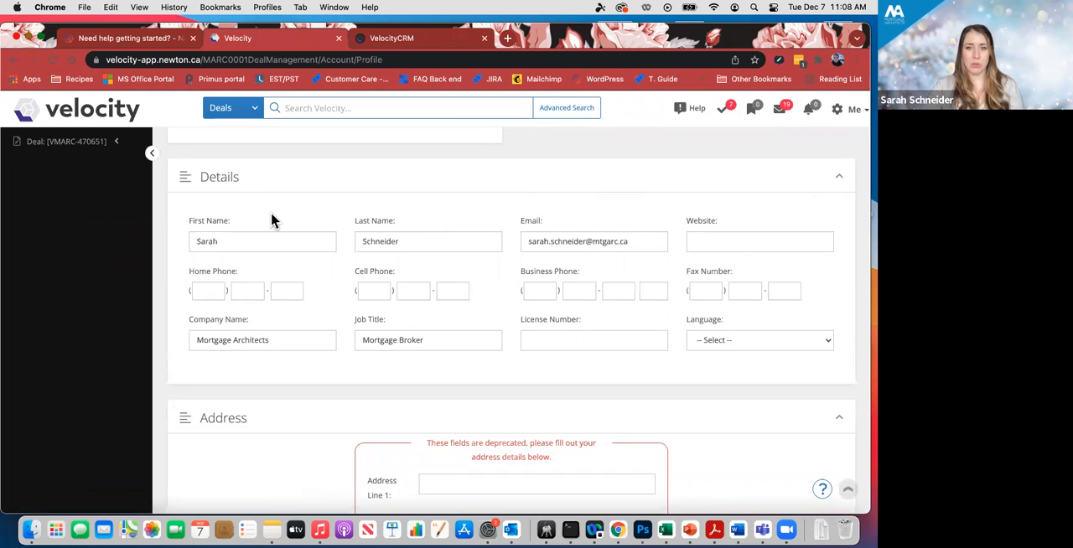
left_click(710, 243)
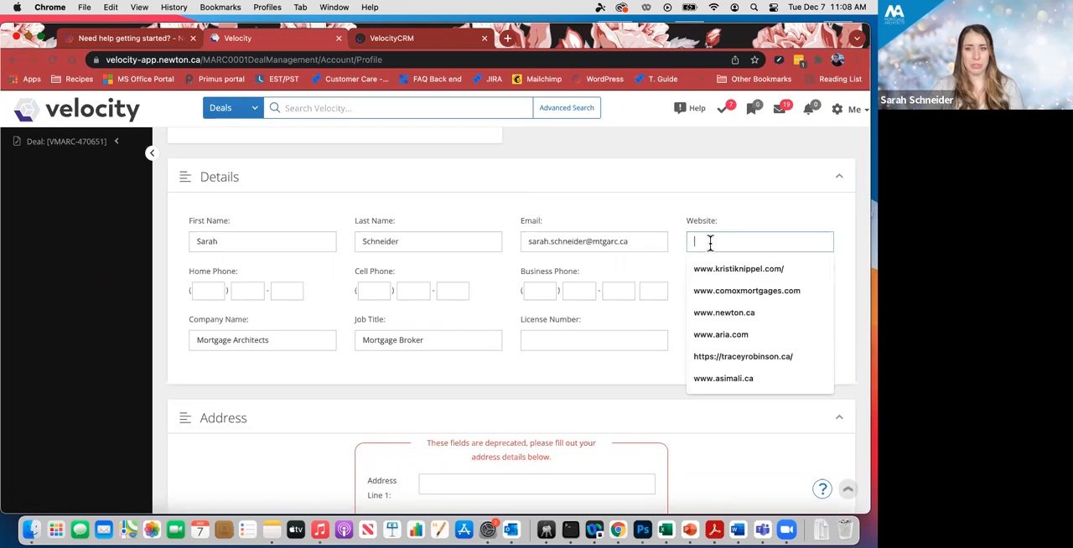
type("www.mortgagebrok")
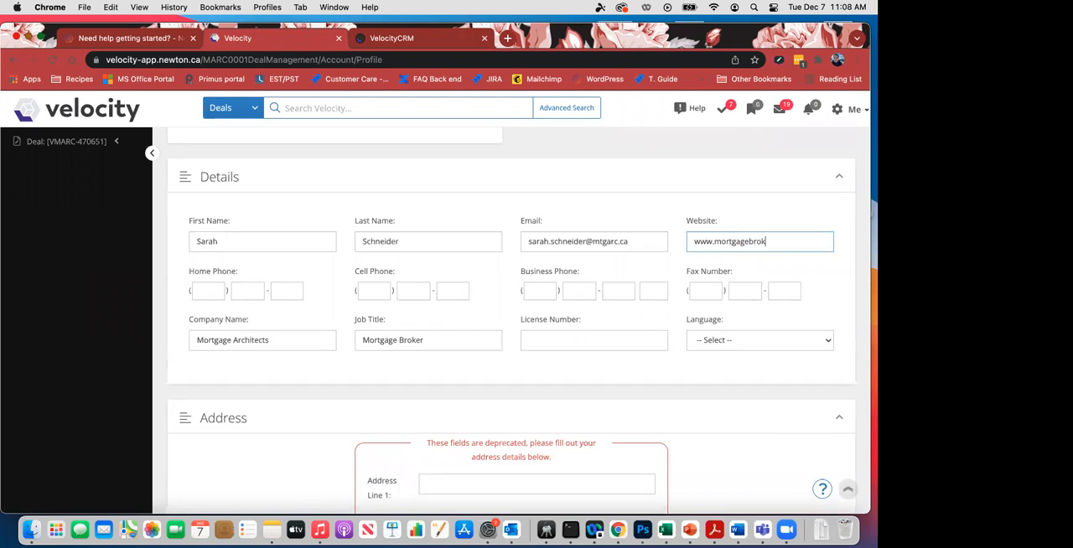
type("er.com")
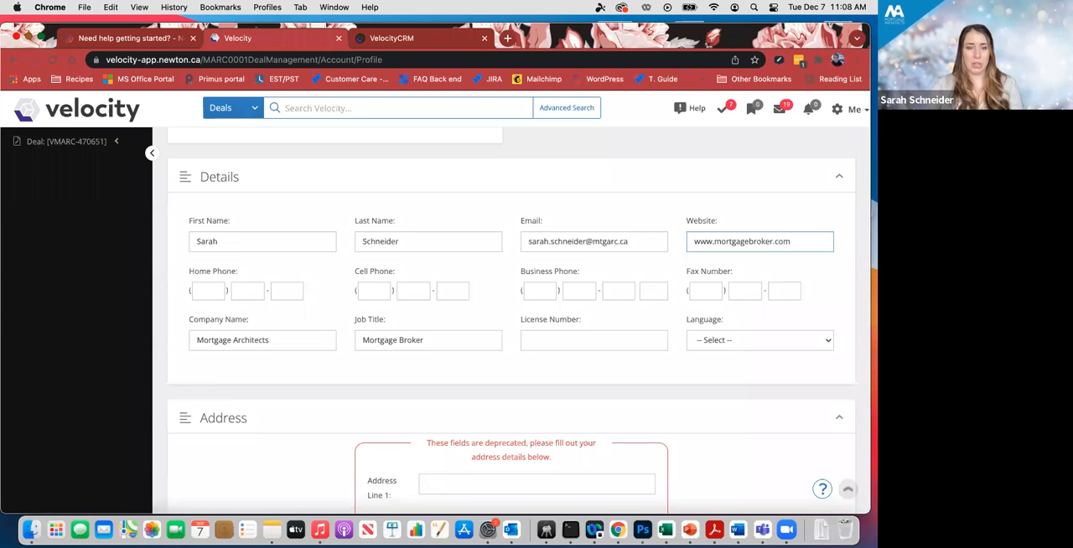
- Enter the home and cell phone numbers in the profile details and set the language to English
left_click(207, 290)
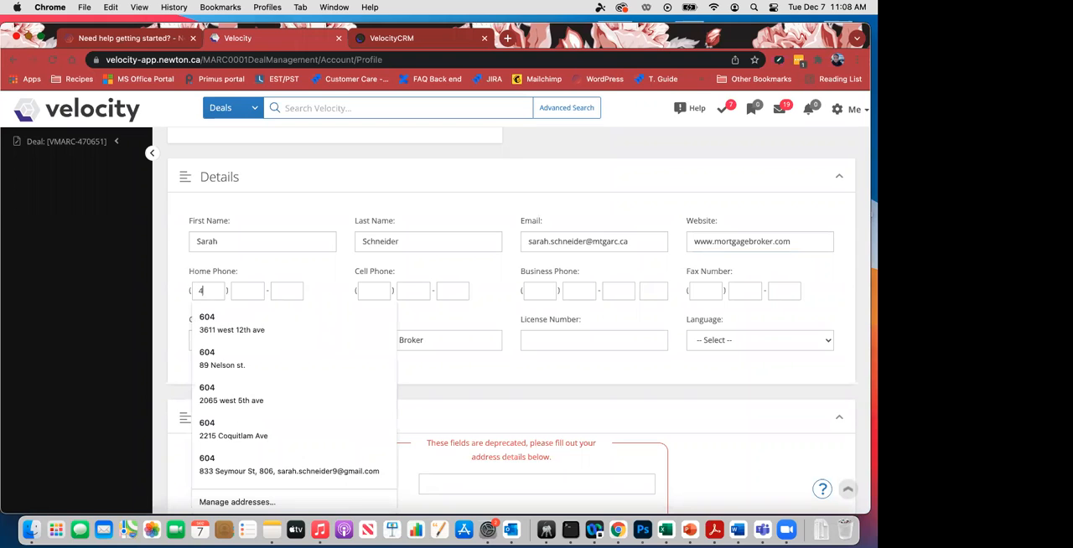
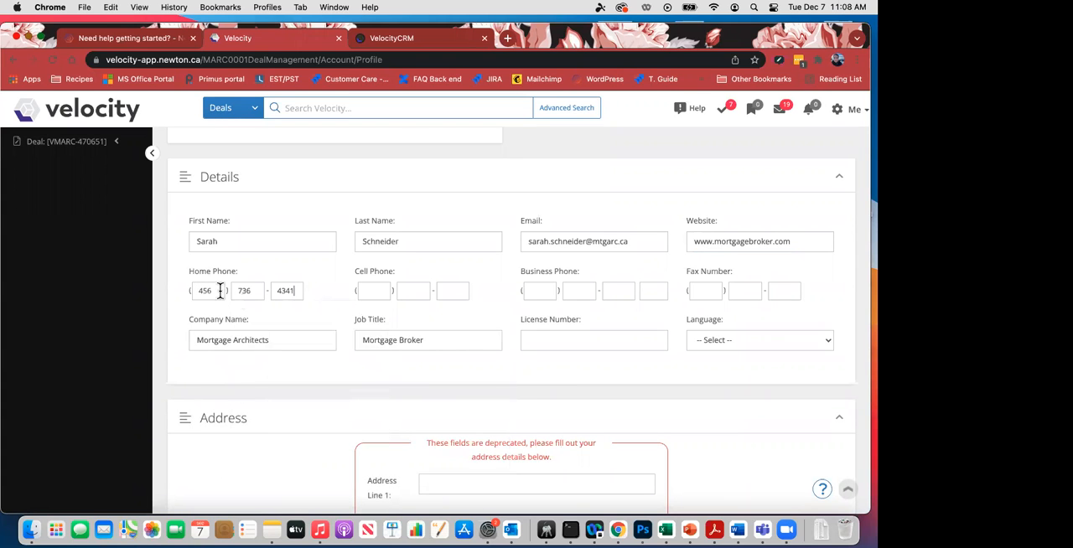
left_click(372, 290)
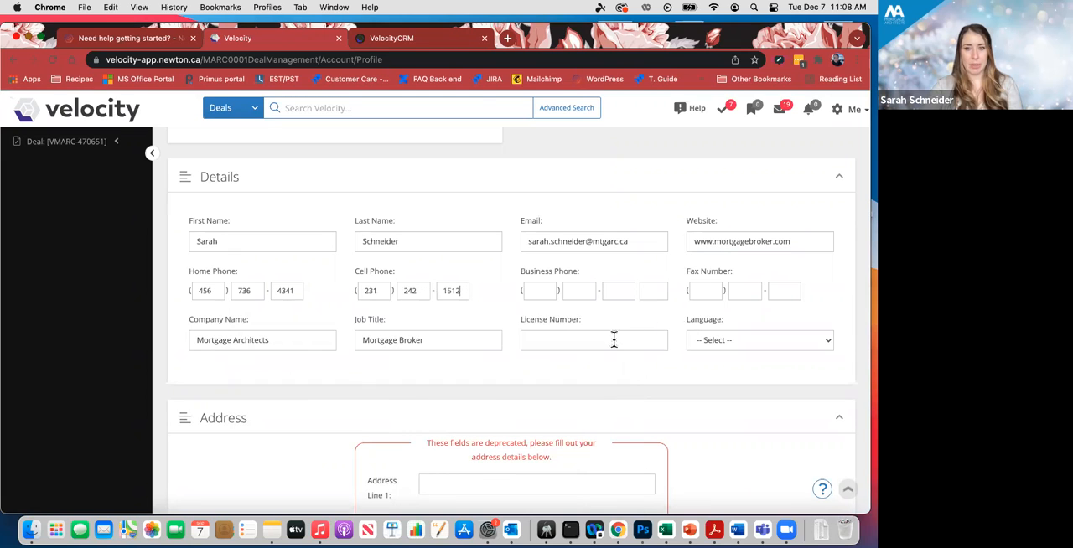
left_click(713, 343)
left_click(717, 353)
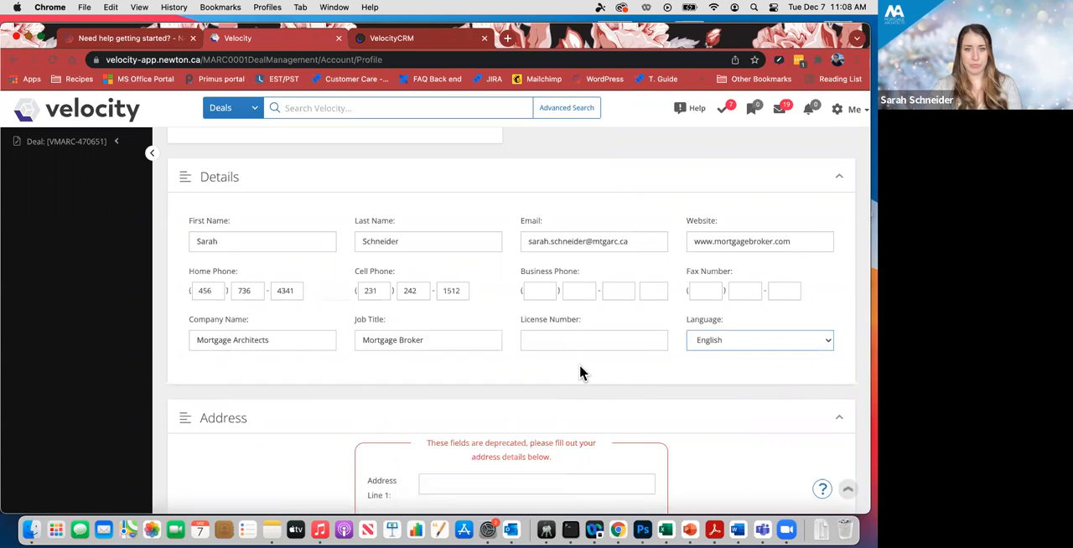
- Review the deprecated address lines and the detailed address fields in the profile's Address section
scroll(564, 368, "down", 3)
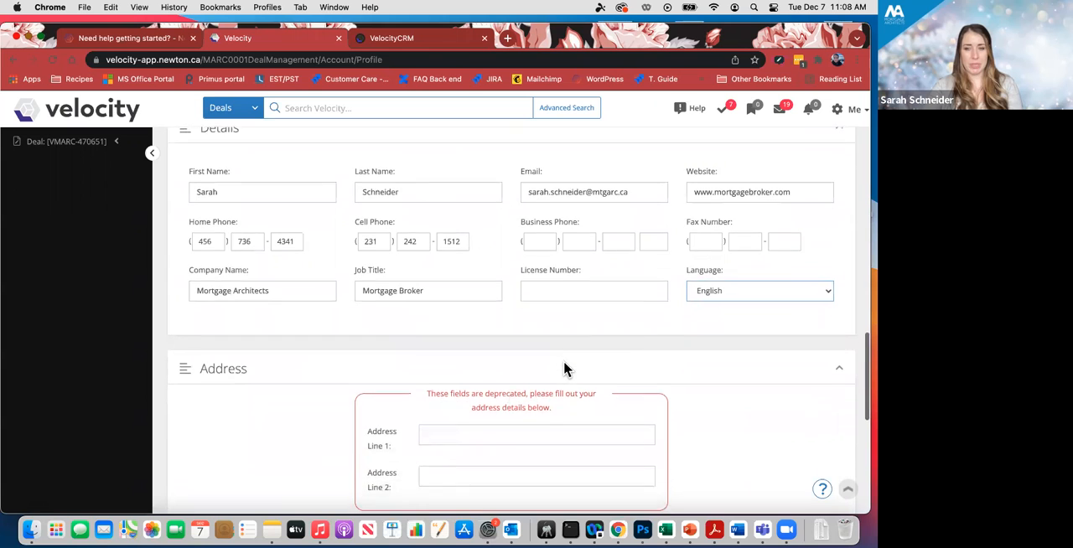
scroll(564, 367, "down", 4)
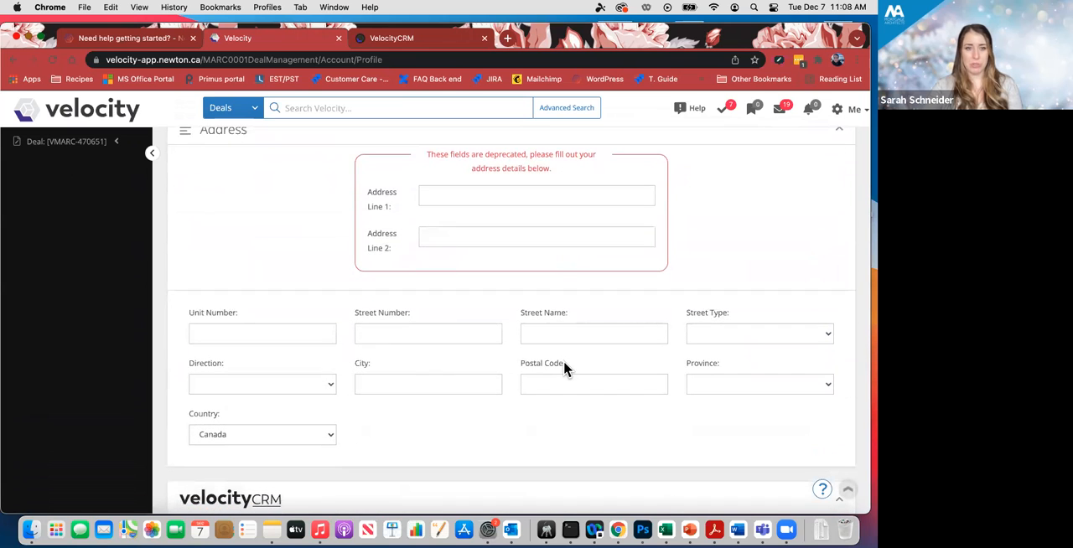
scroll(563, 360, "down", 1)
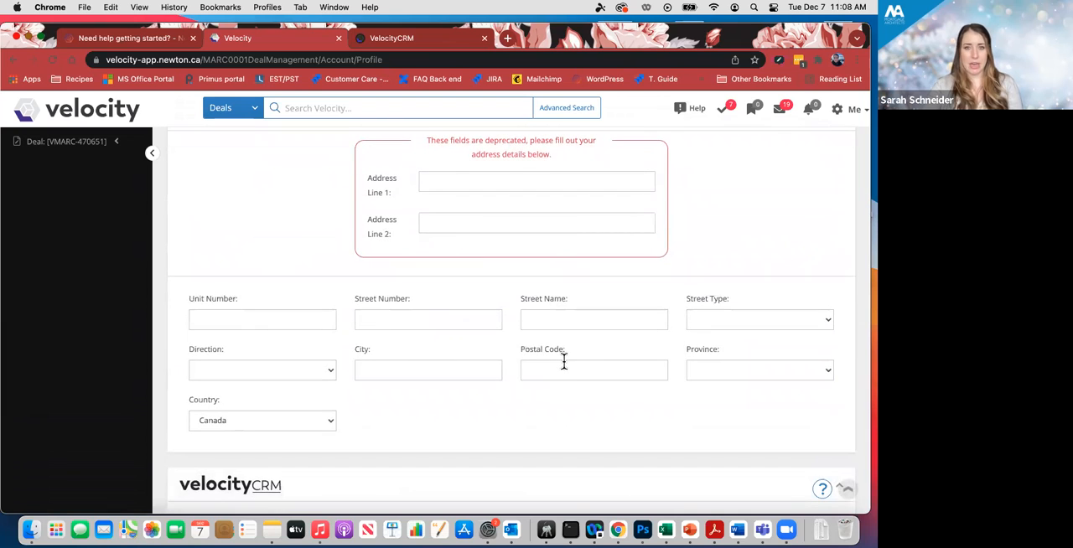
scroll(564, 360, "up", 1)
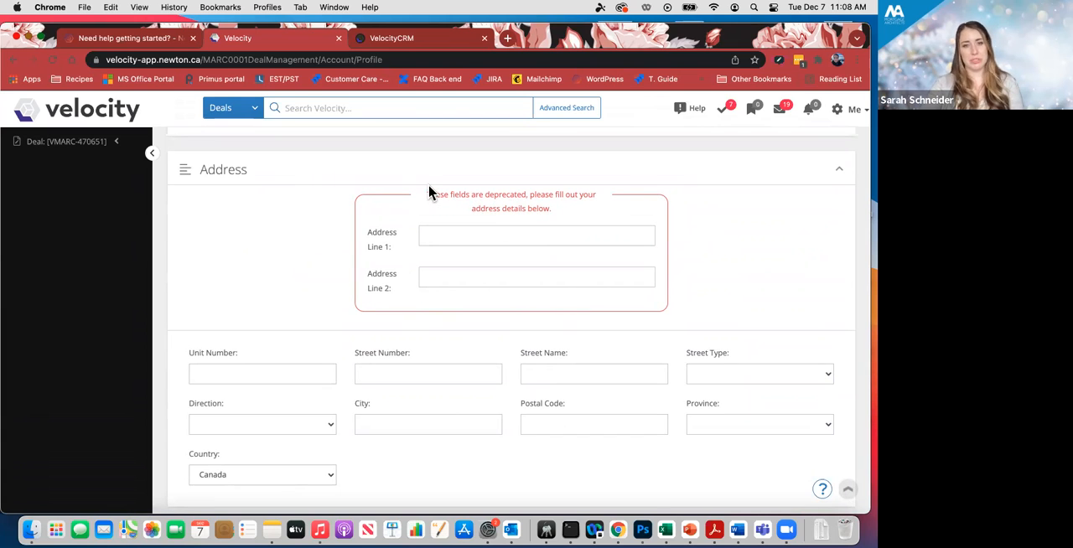
- Review the detailed address fields and the social media link fields in the profile's VelocityCRM section
scroll(453, 223, "down", 2)
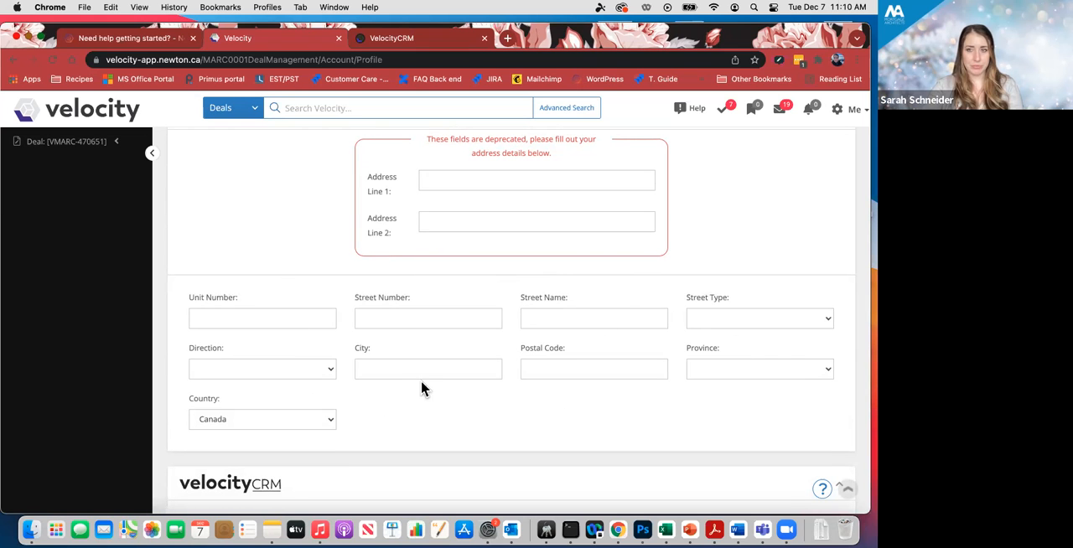
scroll(421, 388, "down", 5)
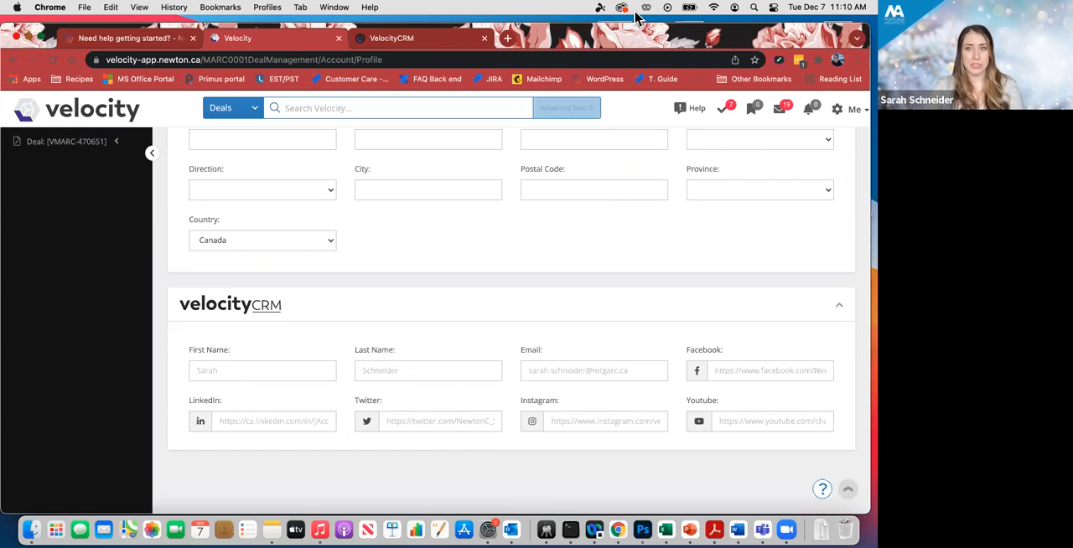
- Switch back to the VelocityCRM template editor and review the email's greeting, agent merge fields, social icons and unsubscribe line
left_click_drag(767, 35, 768, 57)
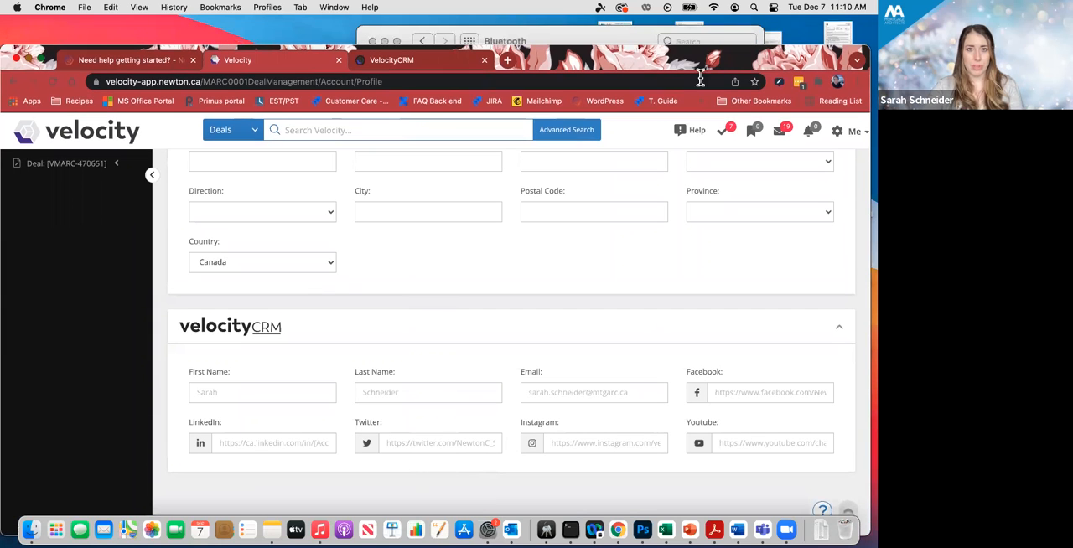
left_click(402, 60)
left_click_drag(612, 61, 613, 32)
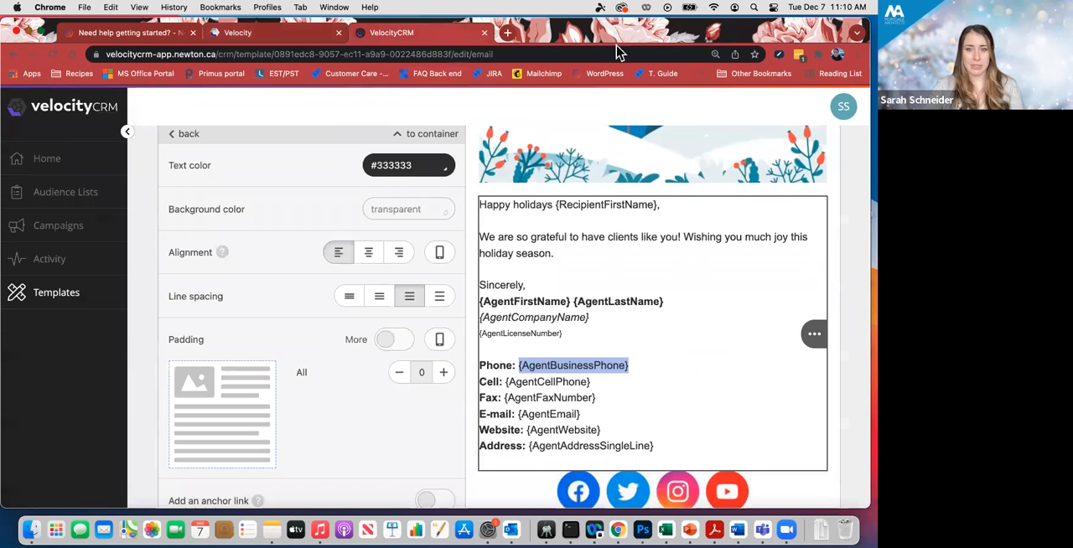
scroll(625, 273, "down", 2)
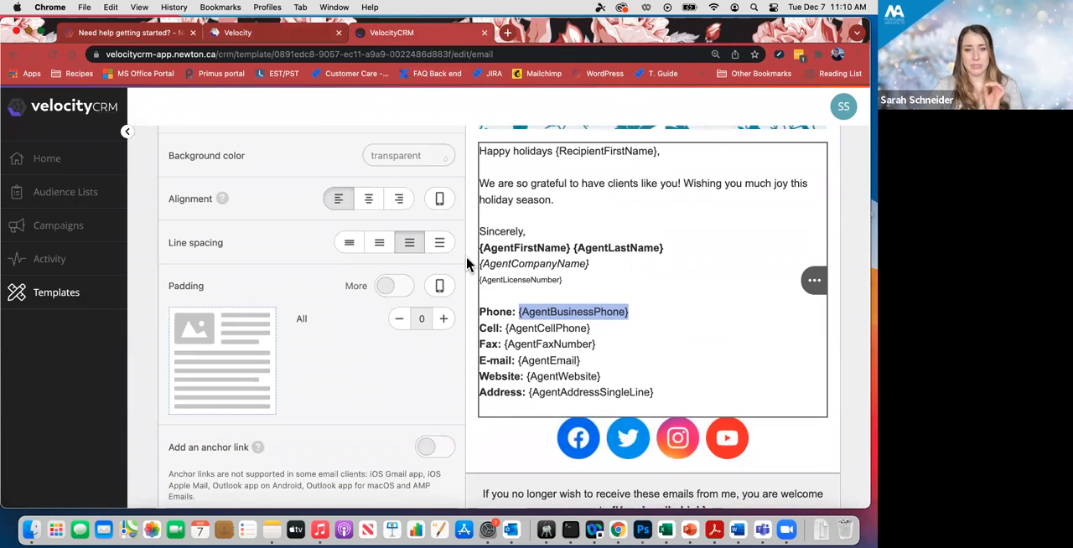
scroll(570, 292, "down", 2)
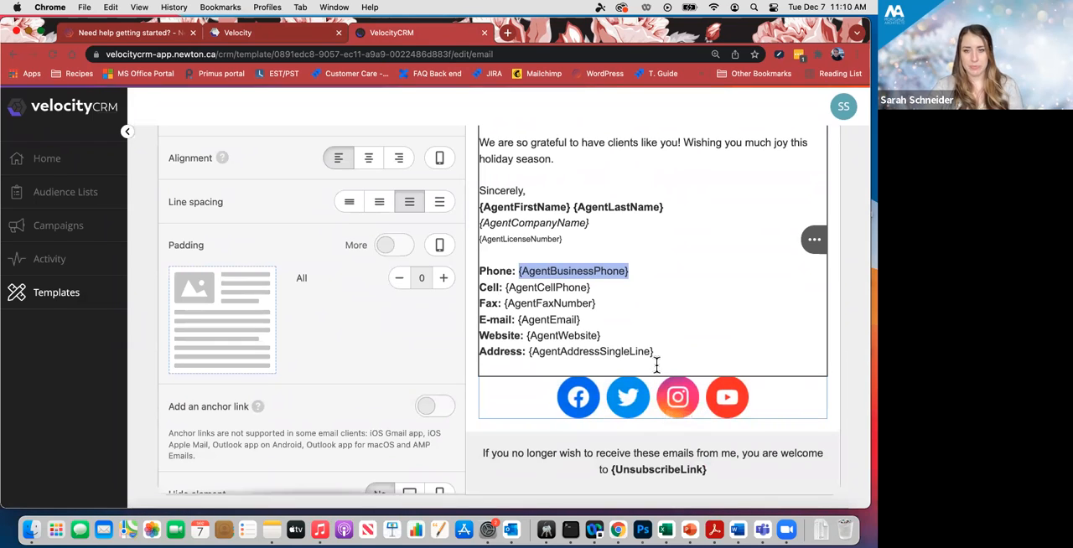
scroll(651, 366, "up", 5)
scroll(651, 366, "up", 3)
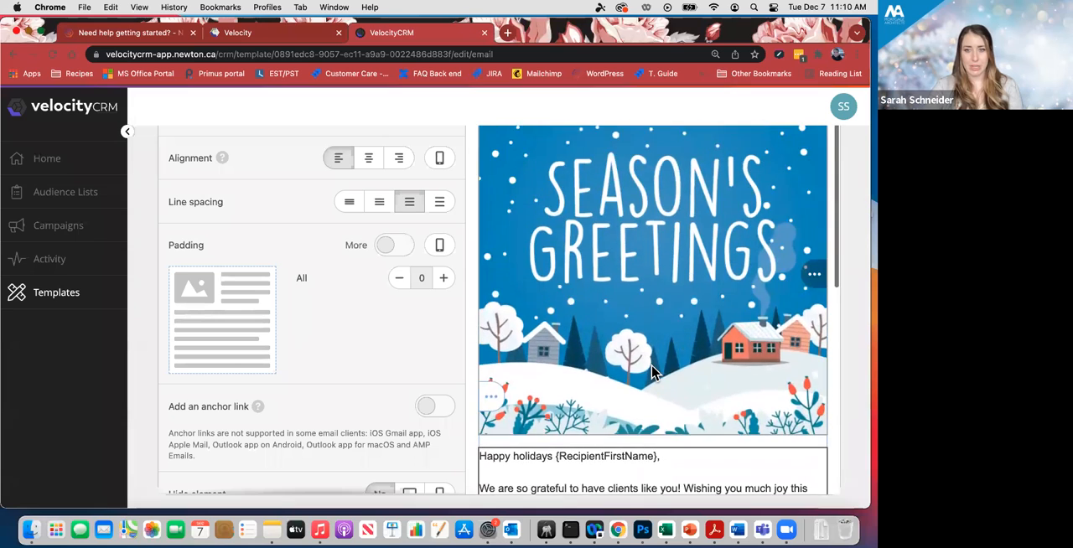
scroll(652, 364, "down", 5)
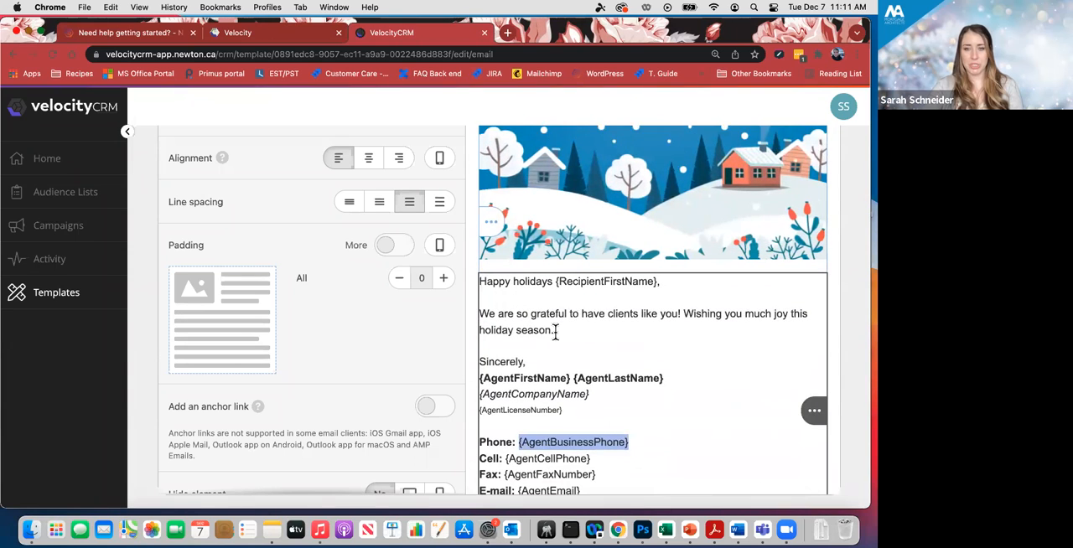
scroll(555, 330, "down", 4)
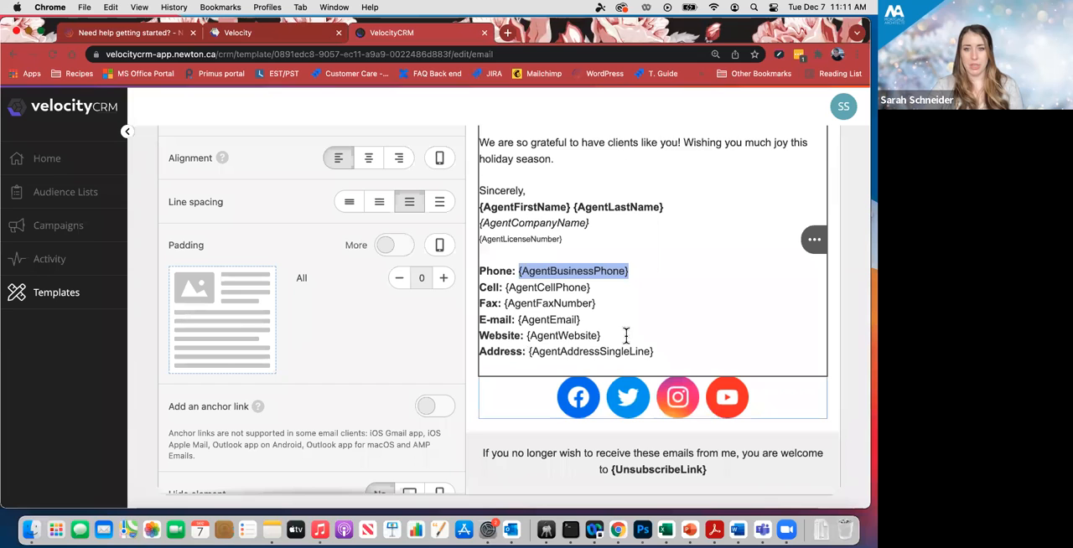
scroll(561, 330, "up", 3)
scroll(562, 330, "down", 1)
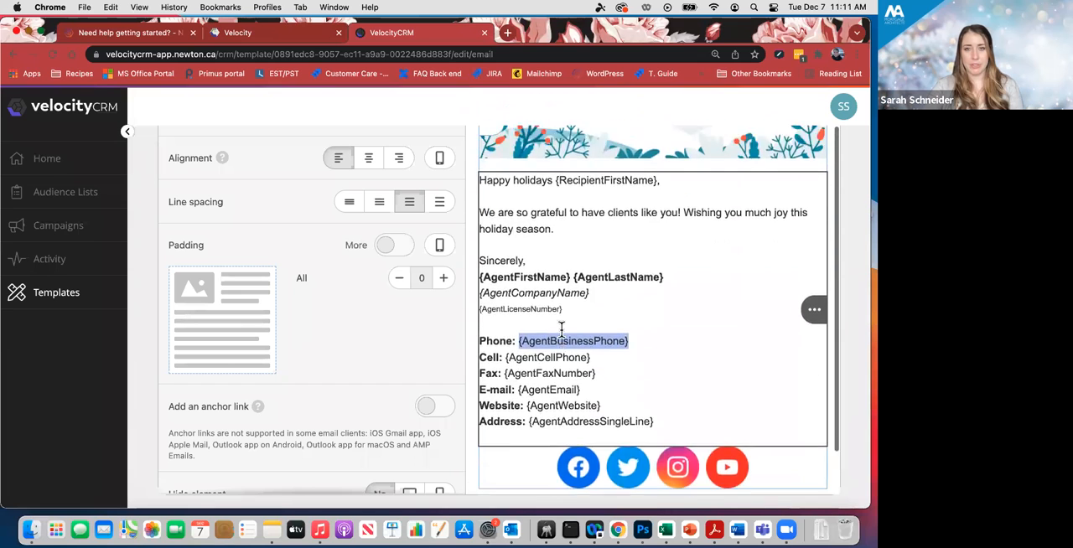
scroll(561, 330, "up", 8)
scroll(562, 337, "up", 6)
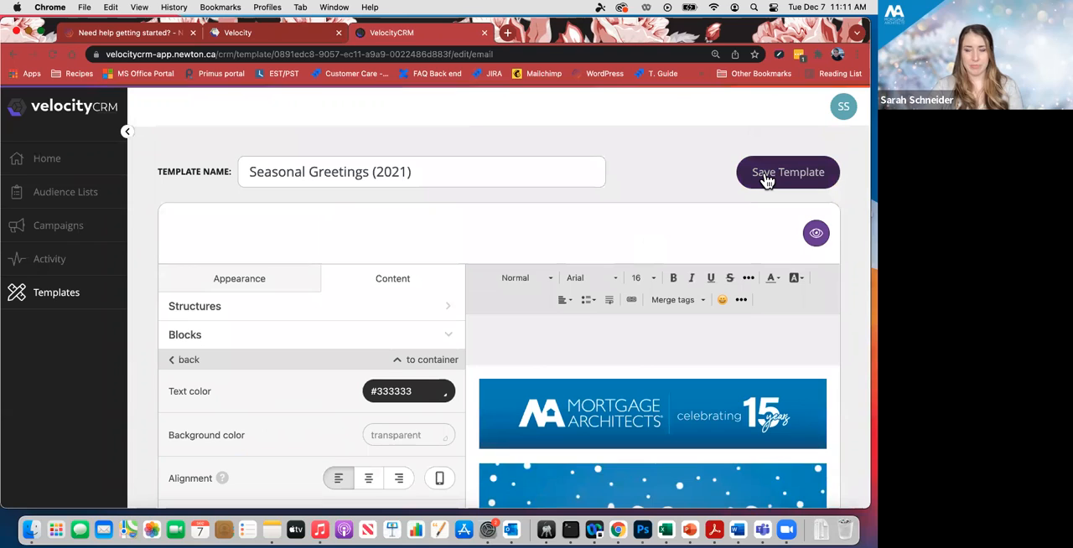
- Save the Seasonal Greetings (2021) template and dismiss the notification
left_click(768, 180)
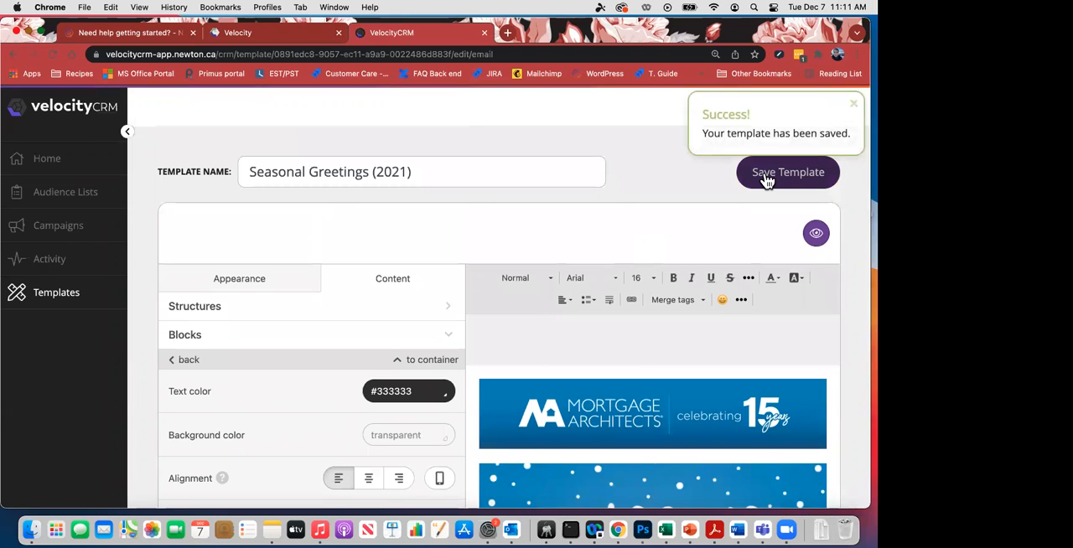
left_click(855, 107)
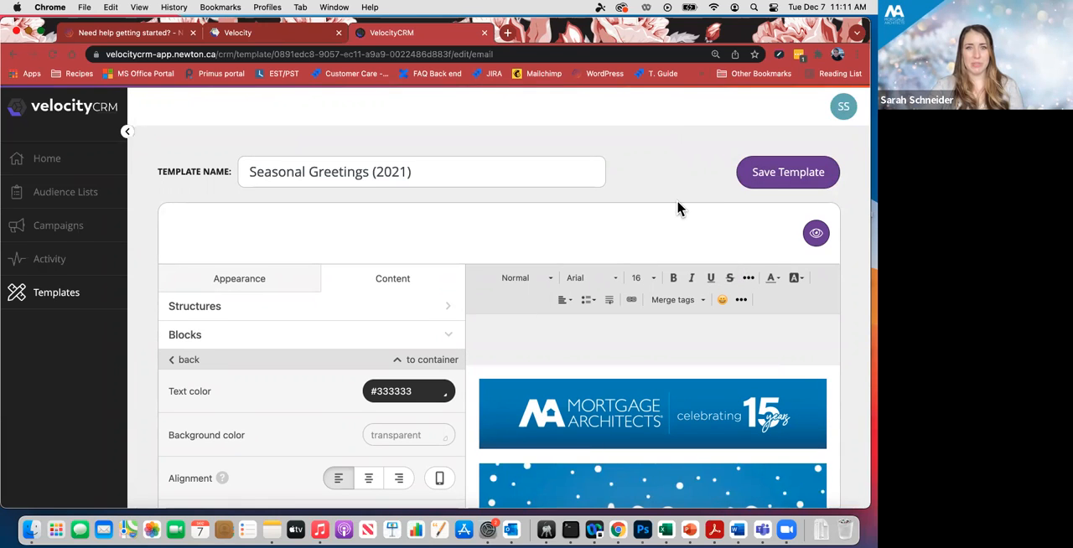
left_click(745, 184)
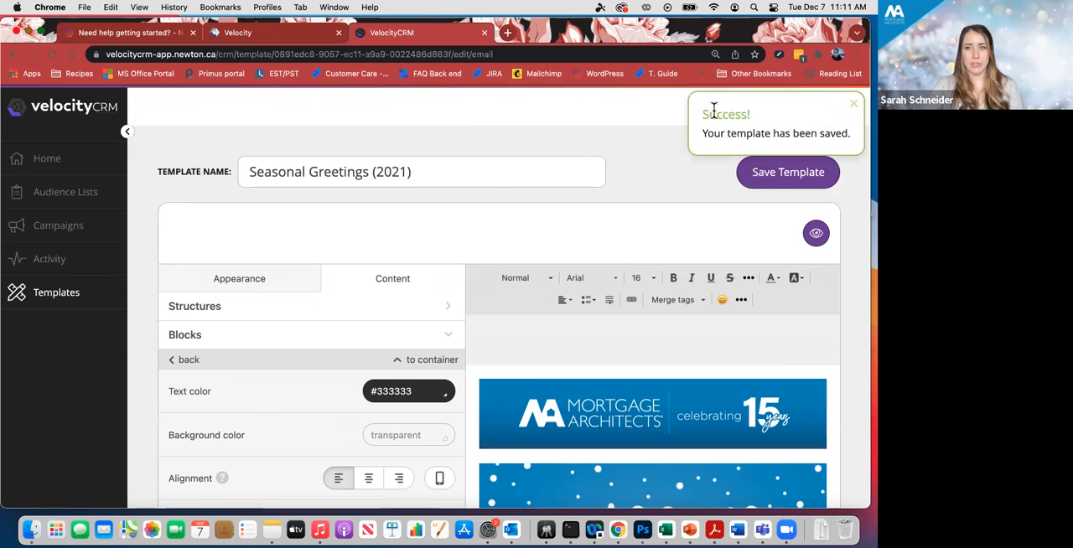
left_click(855, 106)
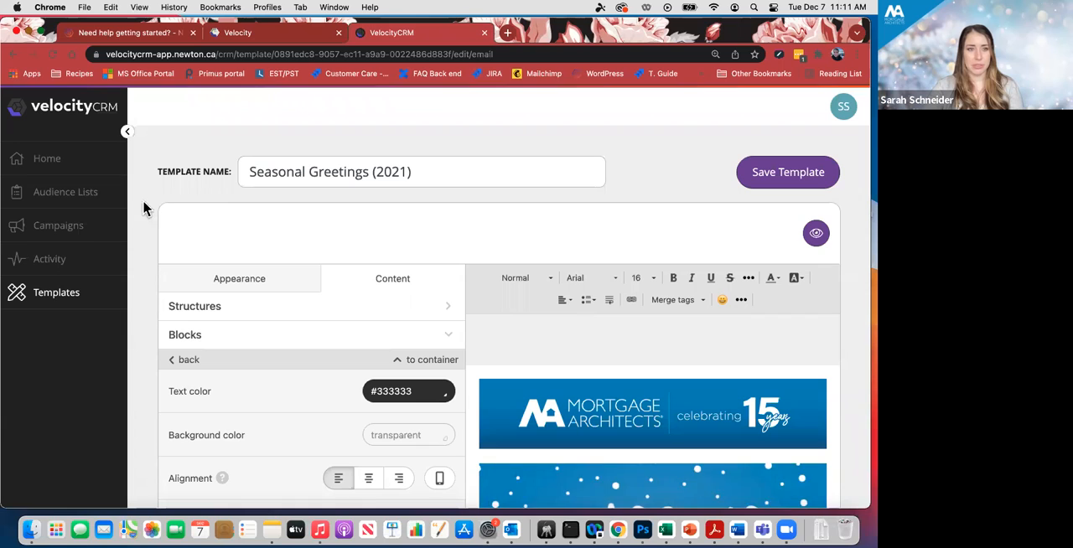
- Start a new audience list in VelocityCRM and name it Holiday greeting 2021
left_click(60, 195)
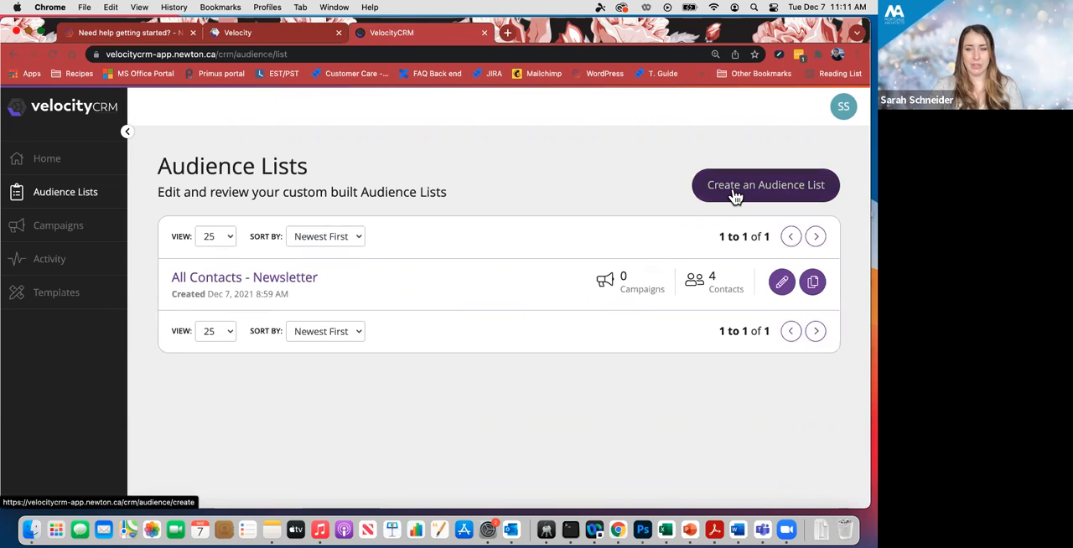
left_click(783, 193)
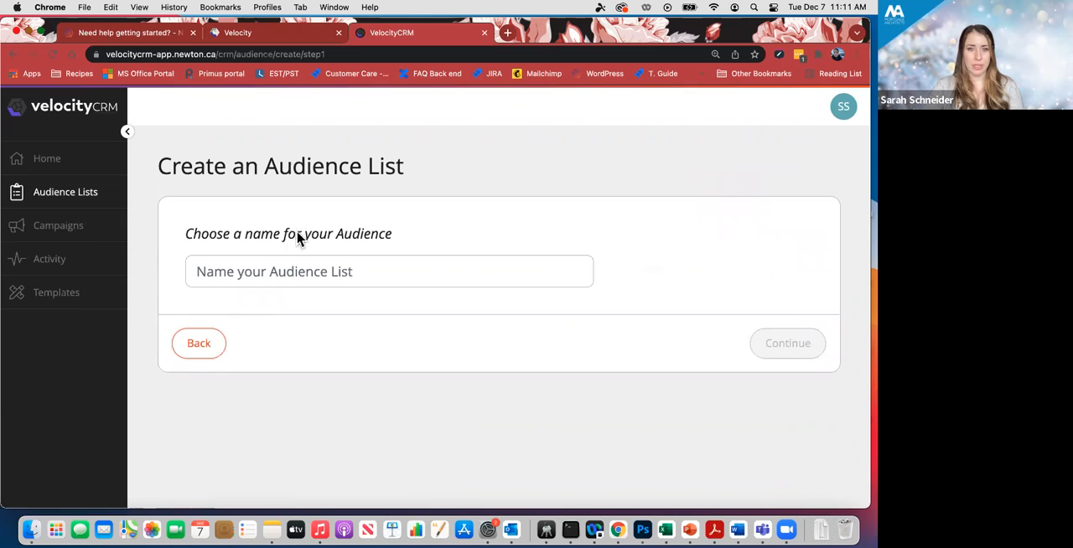
left_click(265, 269)
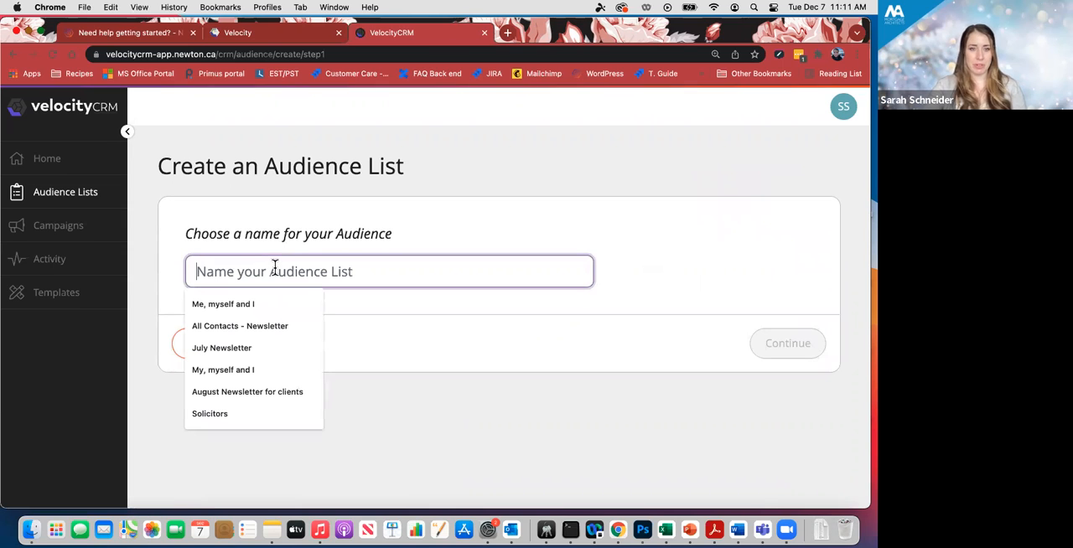
type("Holidy")
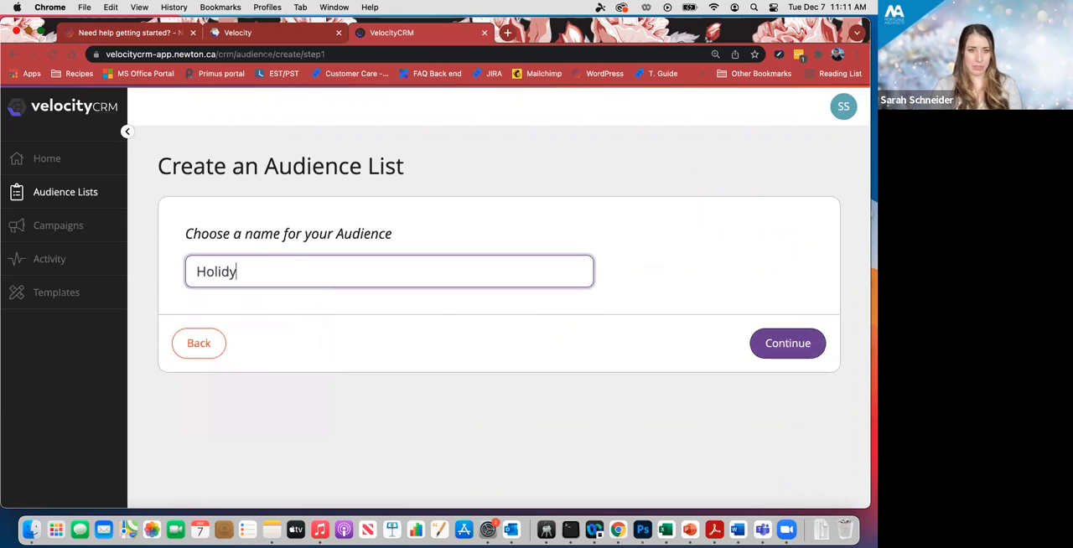
key("BackSpace")
type("ay greeting")
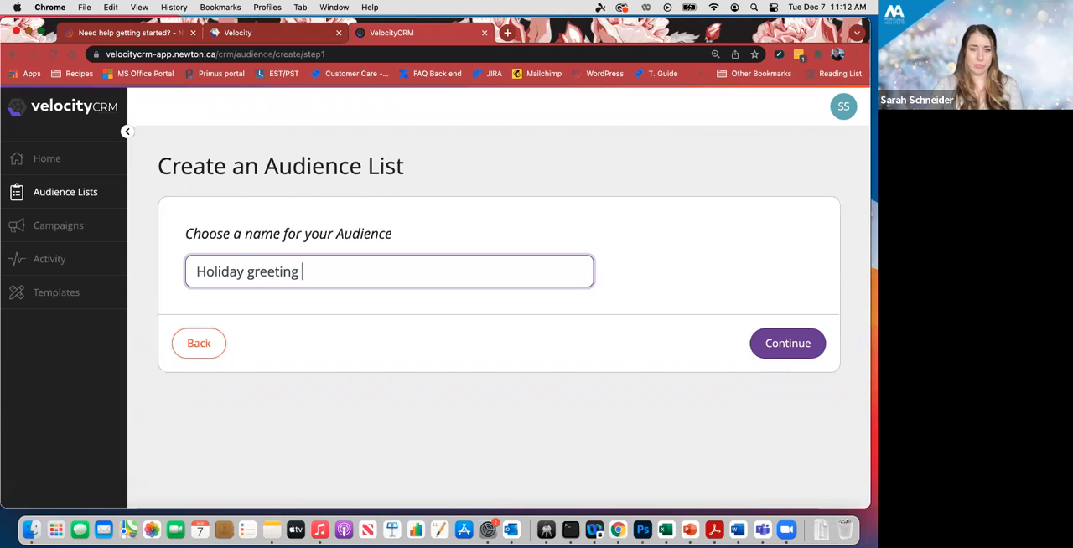
left_click(674, 317)
left_click(442, 273)
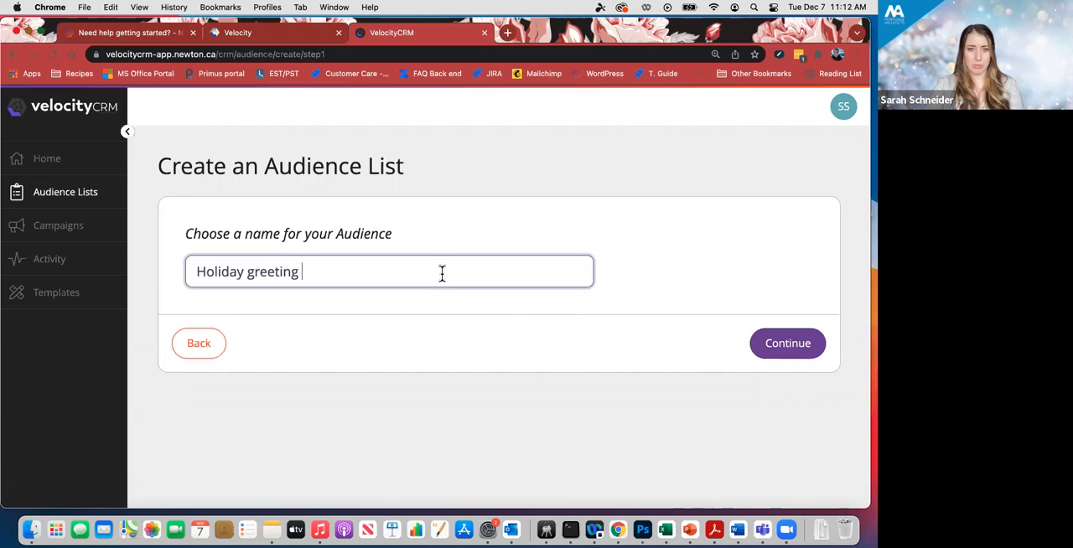
type("2021")
left_click(732, 275)
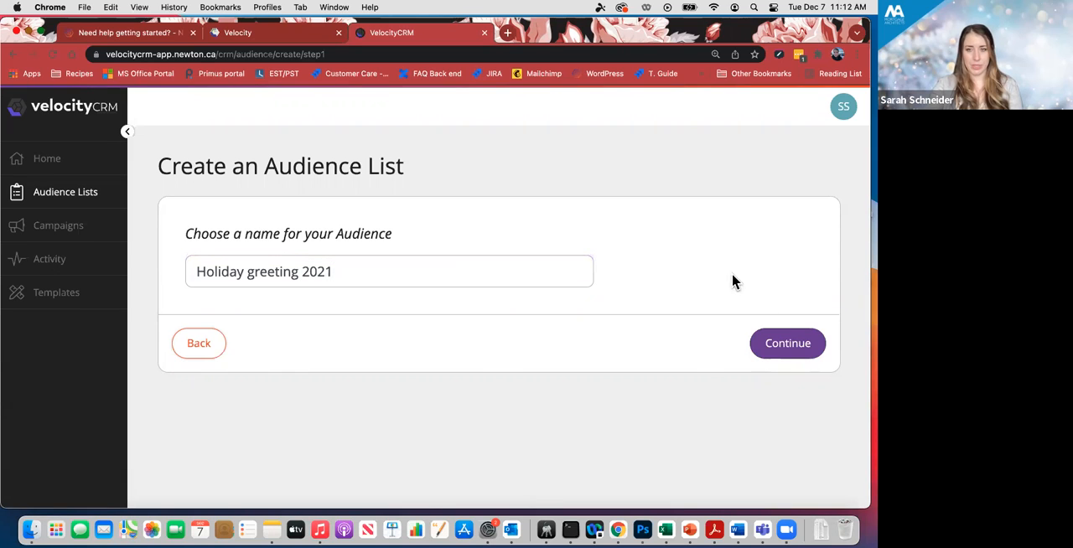
left_click(793, 356)
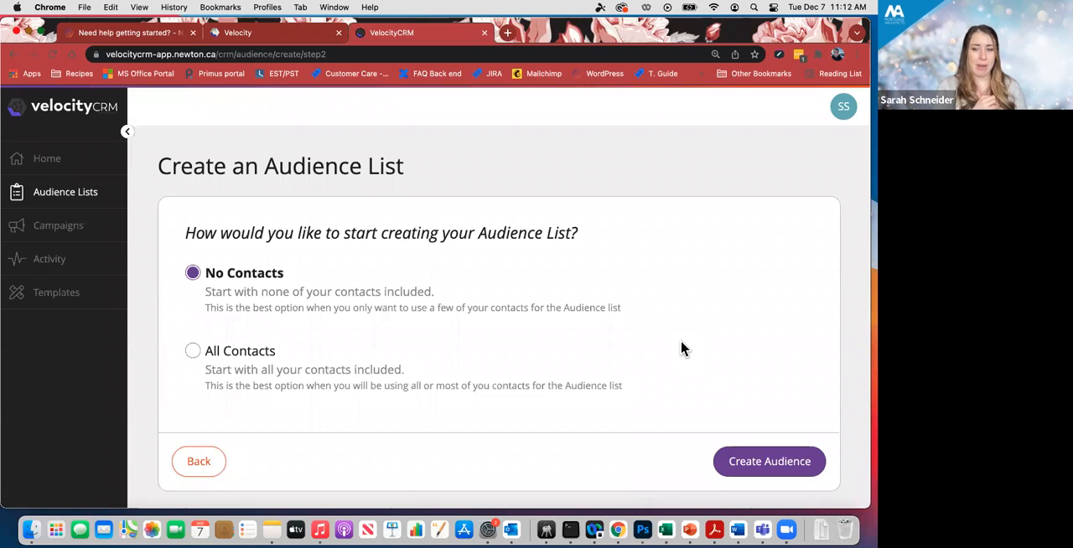
- Create the audience starting with All Contacts included and dismiss the notification
left_click(193, 352)
scroll(398, 342, "down", 1)
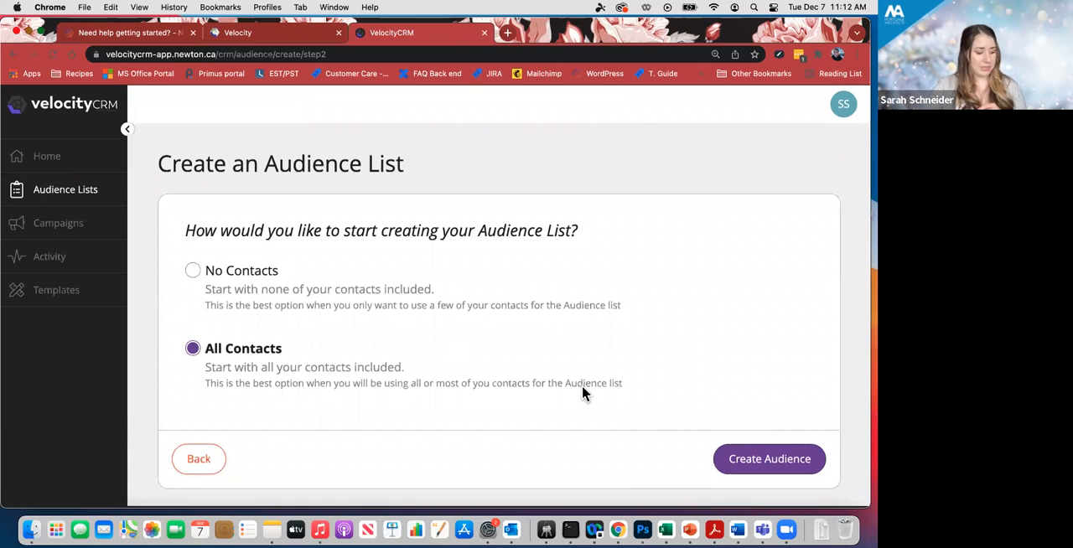
left_click(744, 457)
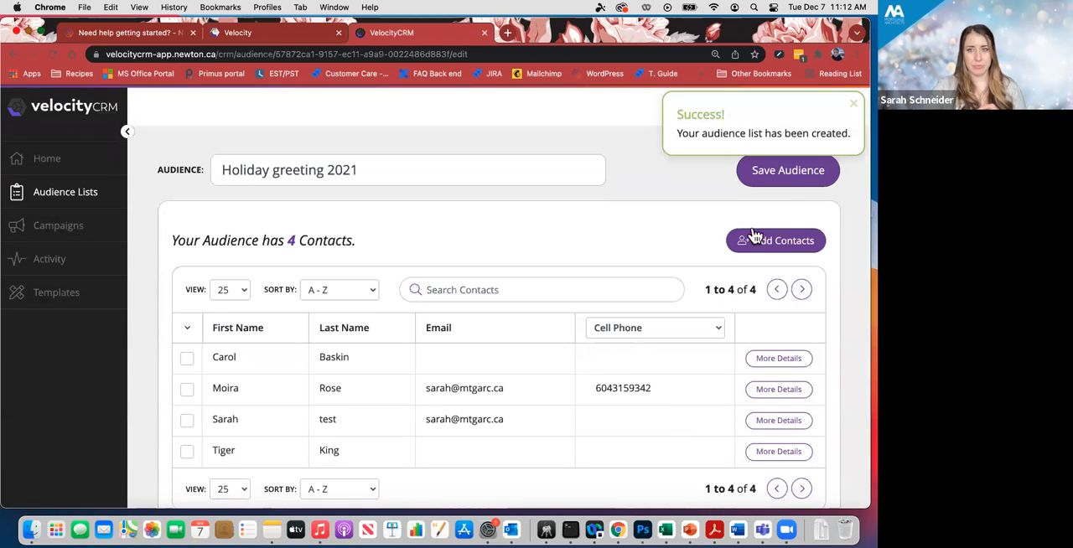
left_click(854, 104)
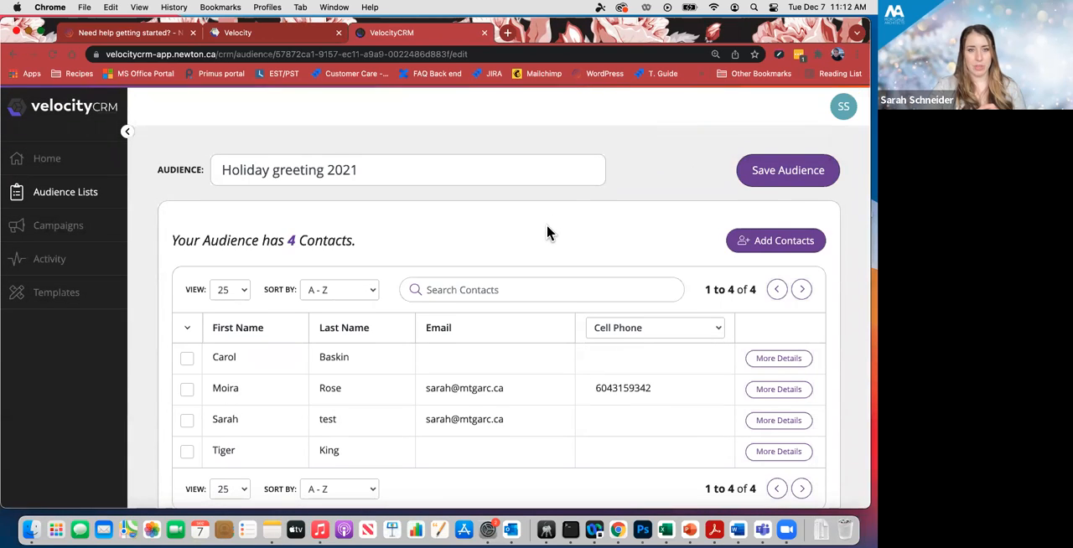
- Select all contacts in the Holiday greeting 2021 audience's contact table
scroll(546, 225, "down", 2)
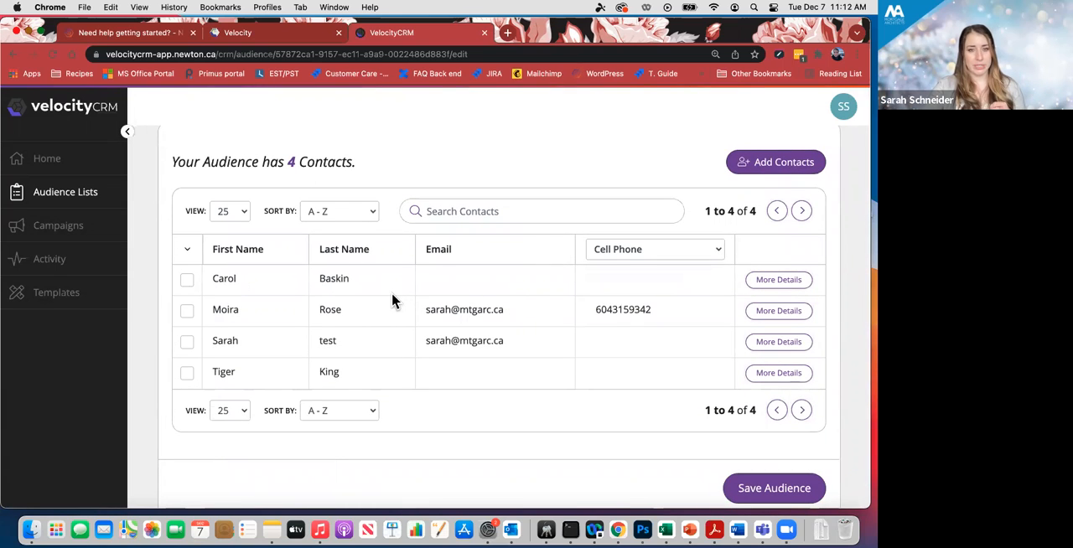
left_click(190, 251)
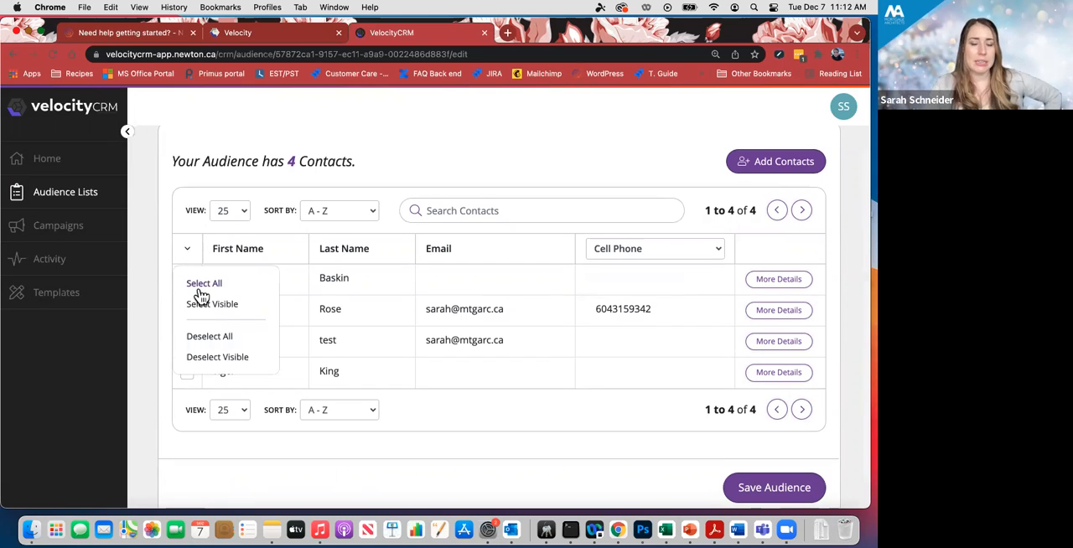
scroll(204, 293, "up", 1)
scroll(203, 288, "up", 1)
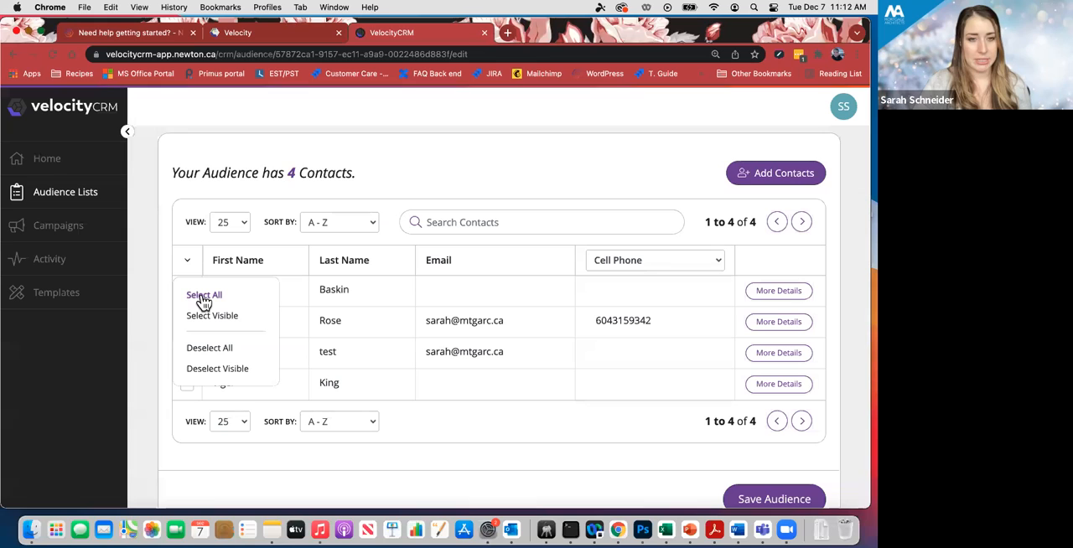
left_click(204, 298)
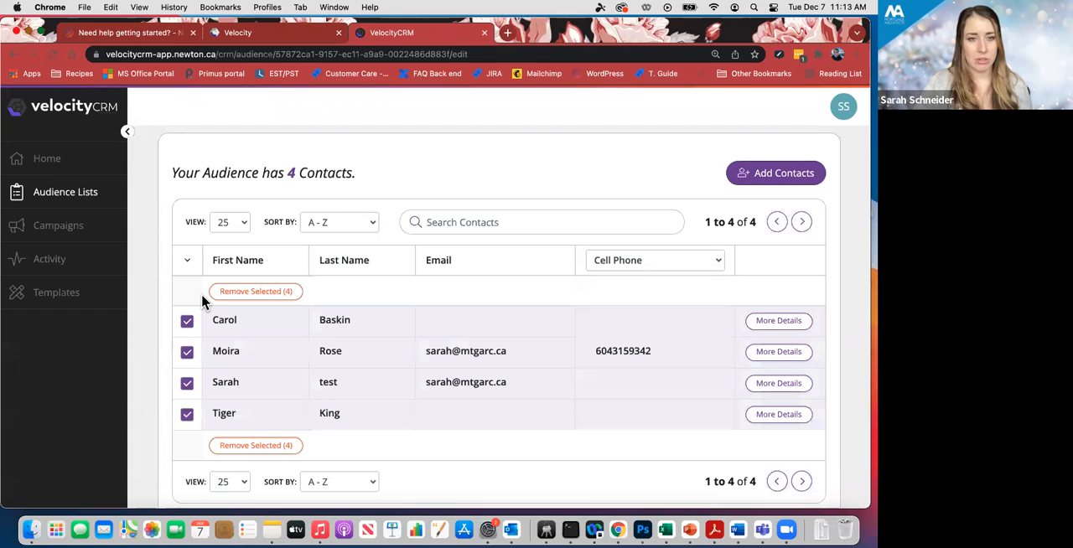
scroll(481, 282, "down", 1)
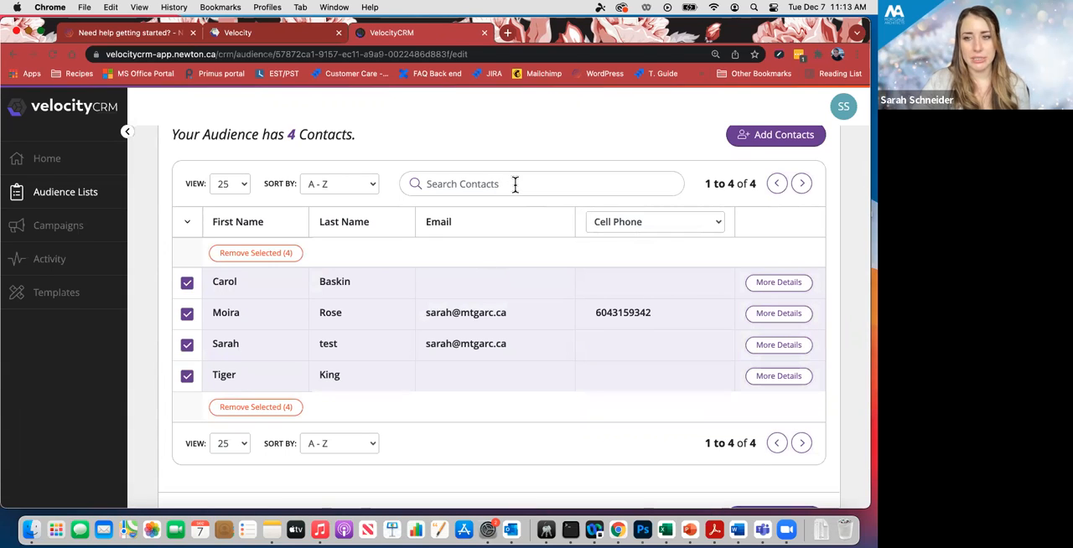
scroll(514, 183, "up", 1)
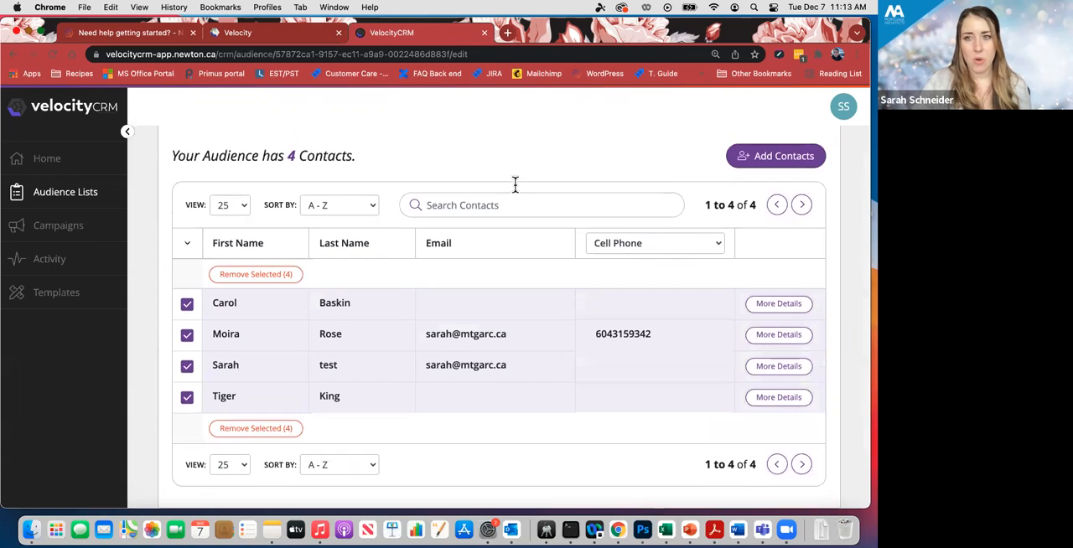
- In the dialog for adding contacts to the audience, show 100 entries per page, then find a contact by first name and select it
left_click(749, 160)
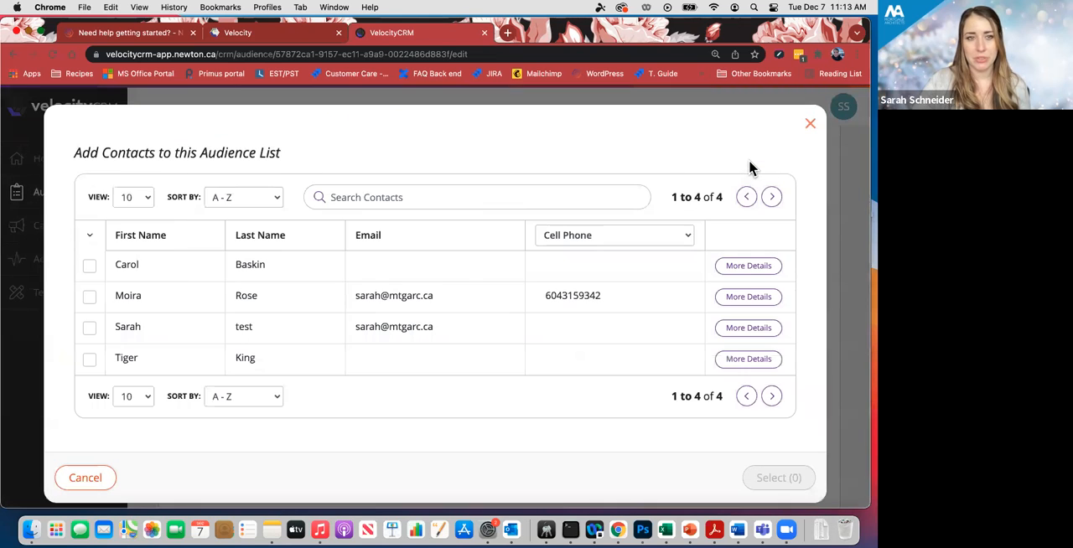
left_click(148, 189)
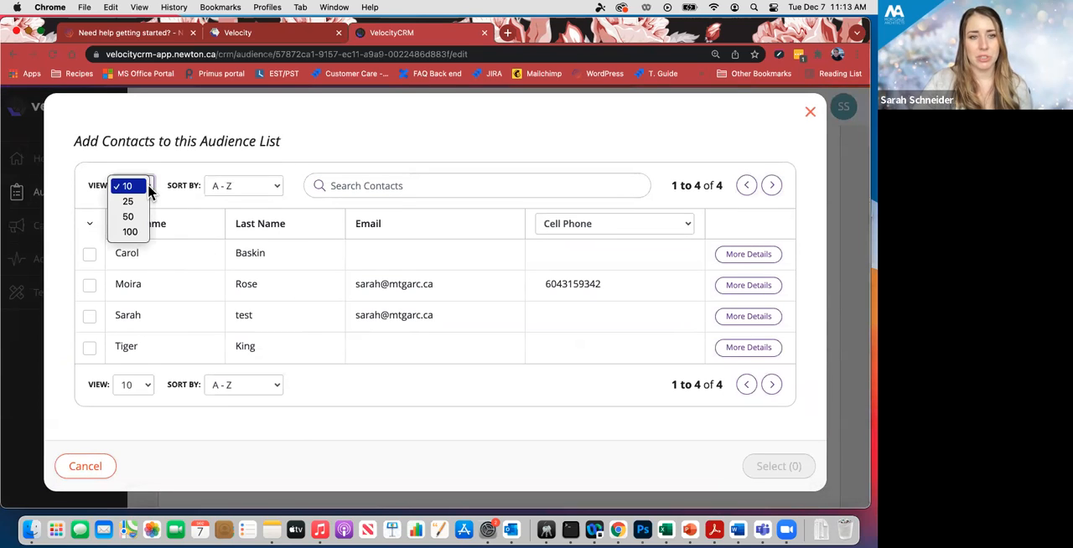
left_click(138, 232)
left_click(383, 185)
type("carol")
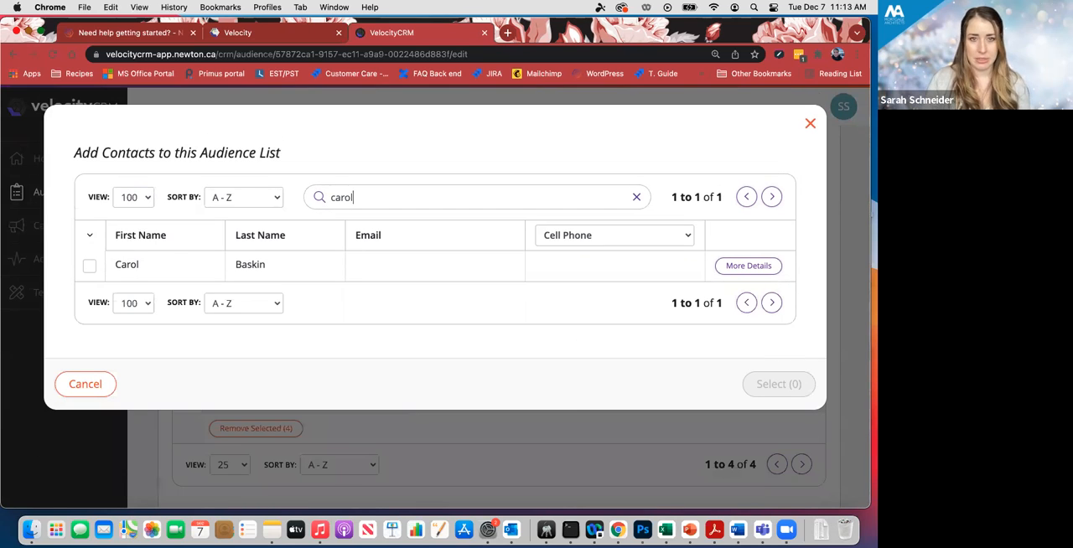
left_click(89, 266)
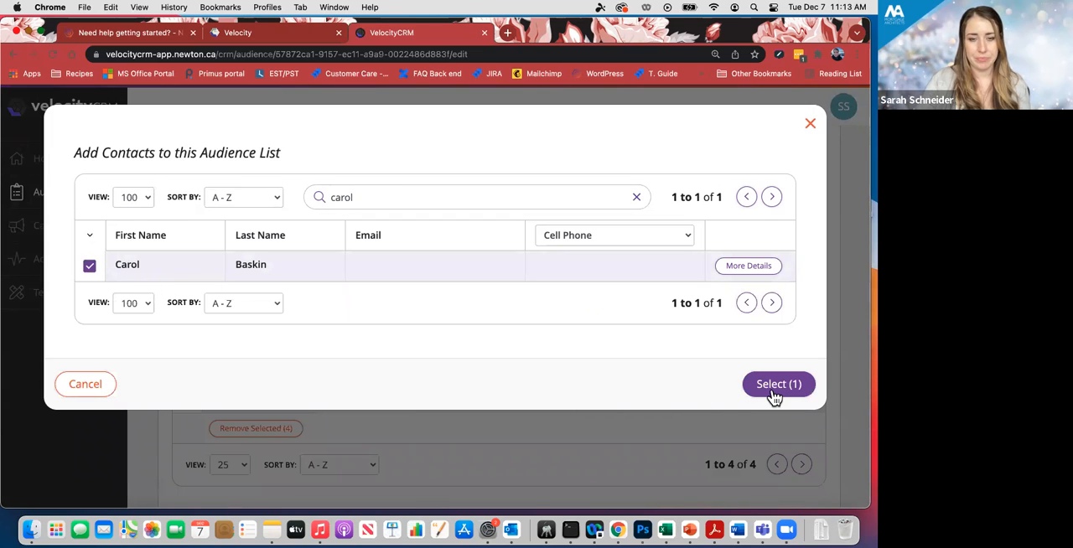
- Review the selected contact's details and add that contact to the audience list
left_click(727, 275)
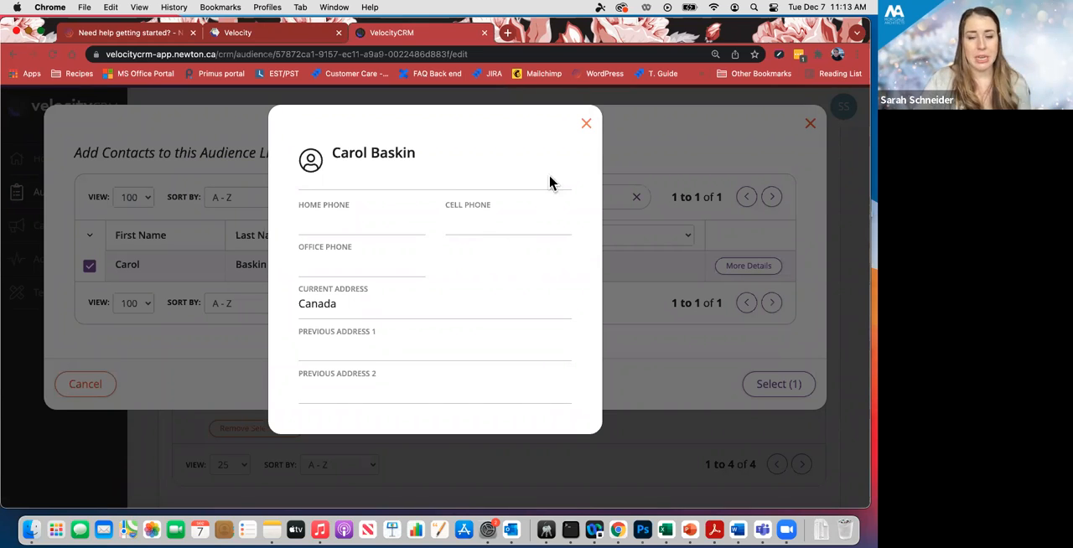
left_click(587, 126)
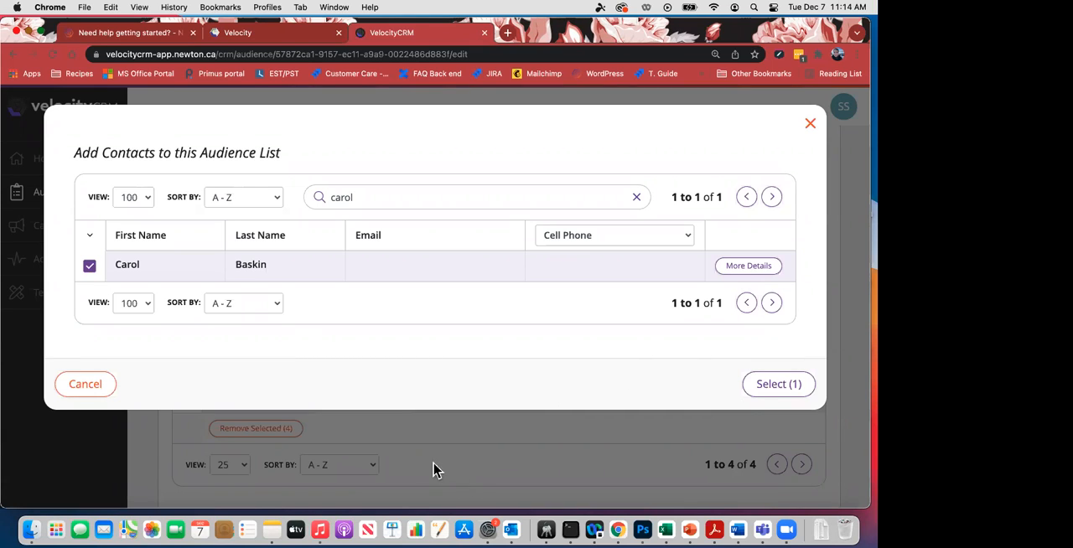
left_click(777, 385)
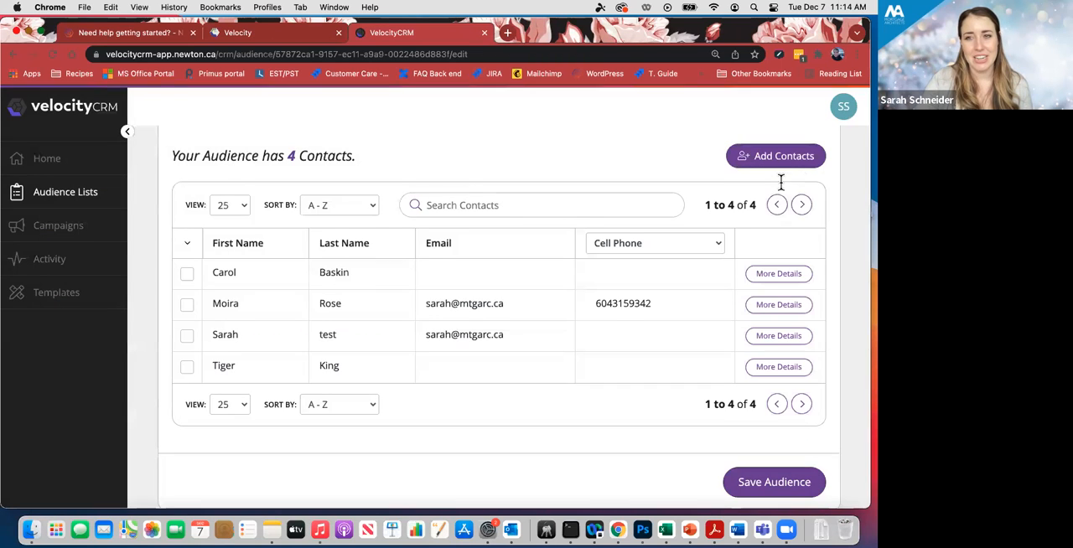
- Select all contacts in the audience table, save the audience list and dismiss the notification
scroll(688, 254, "down", 1)
left_click(189, 228)
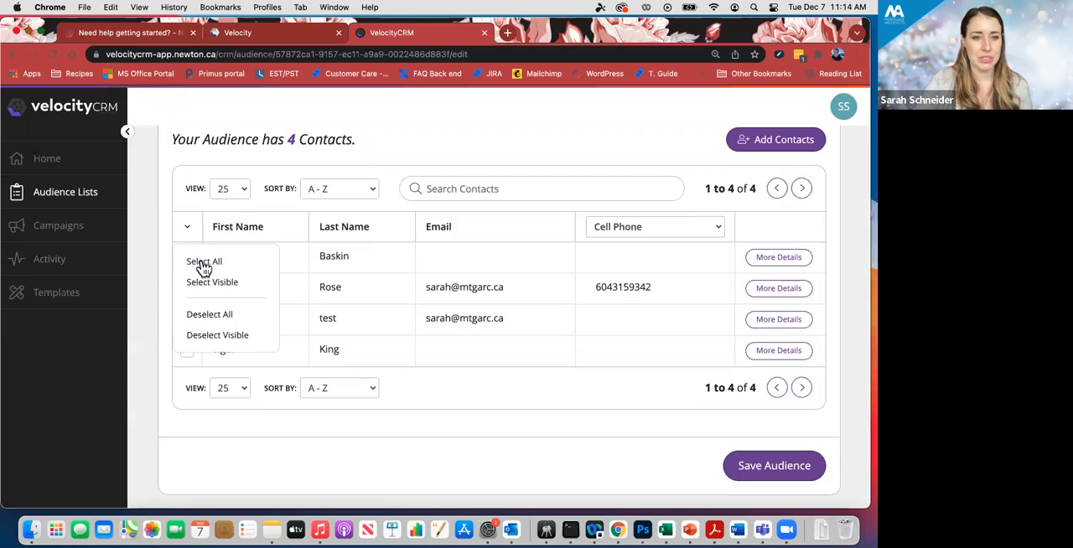
left_click(204, 263)
scroll(505, 311, "down", 2)
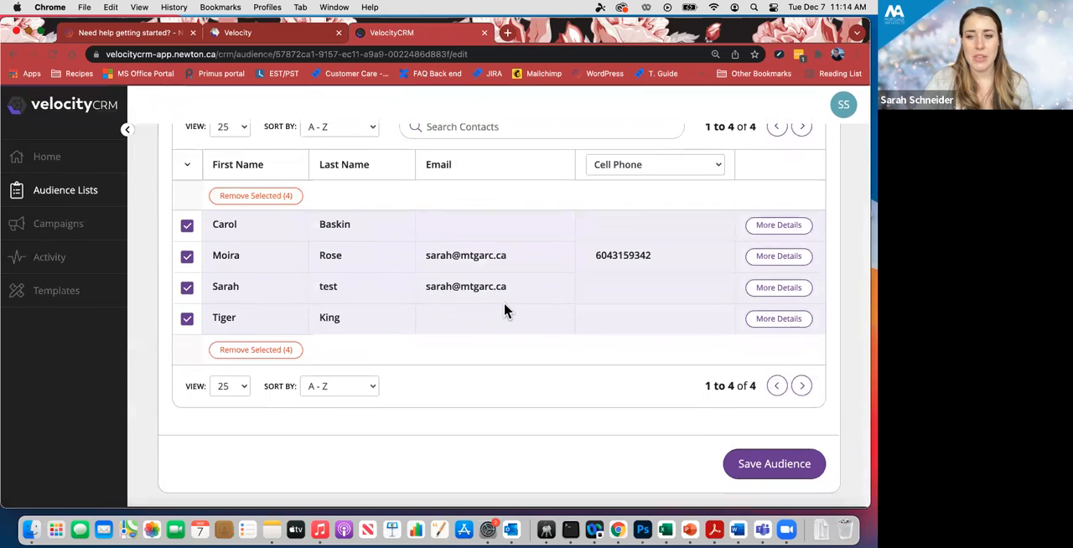
left_click(812, 466)
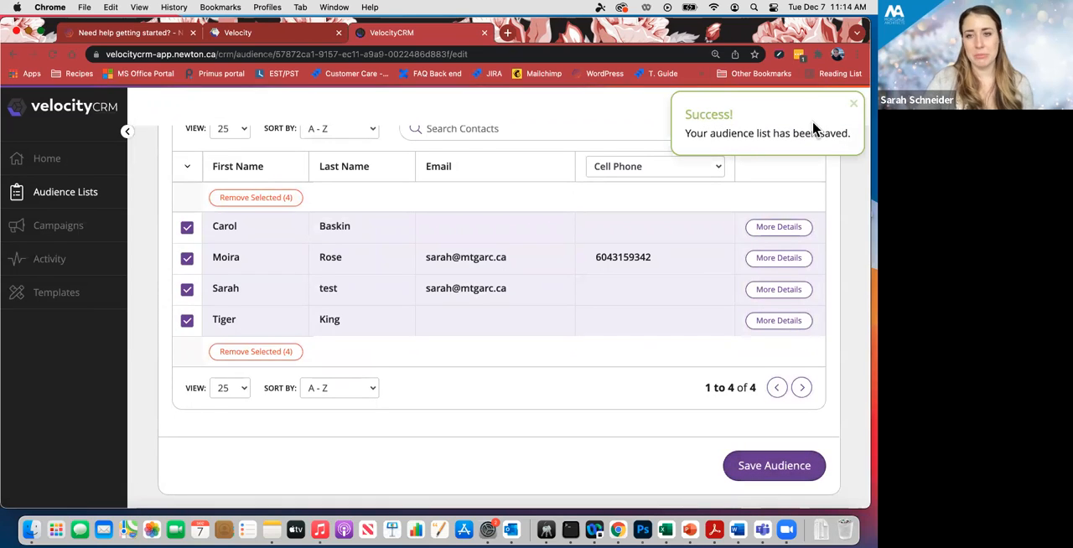
left_click(855, 106)
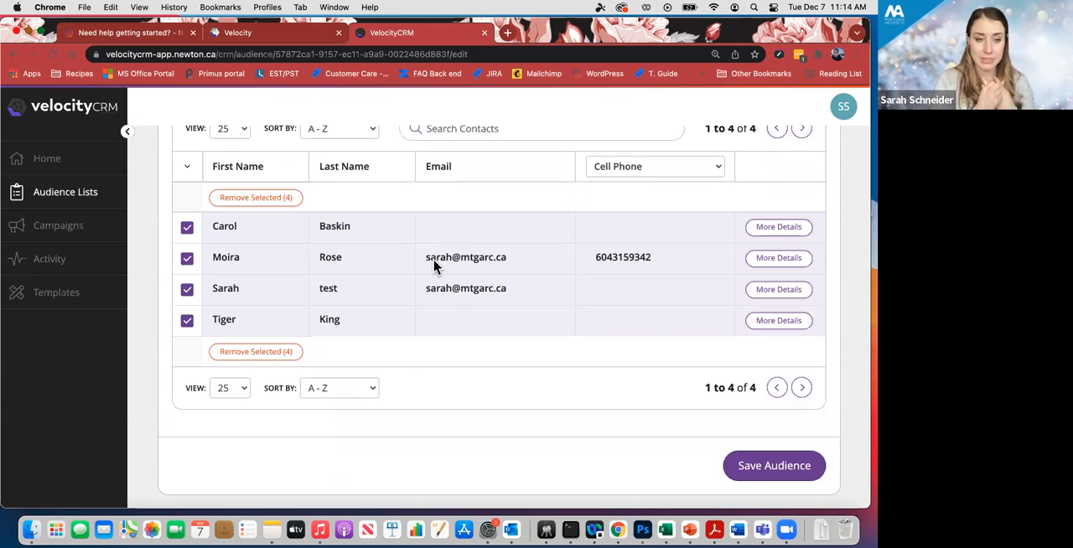
- Open the Campaigns page and look through the existing default campaigns, checking their types, channels and publishing status
left_click(58, 234)
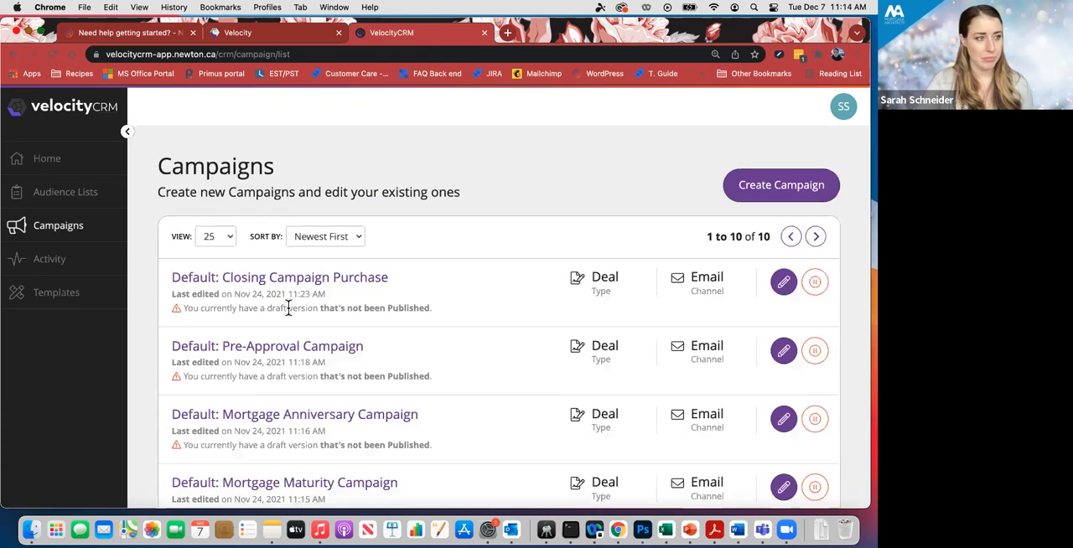
scroll(307, 309, "down", 1)
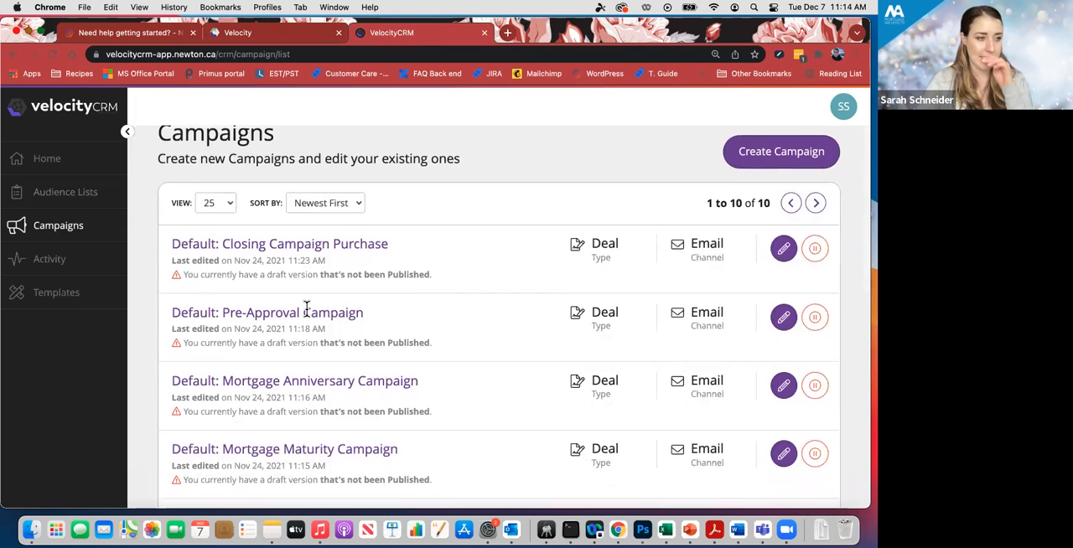
scroll(498, 288, "down", 2)
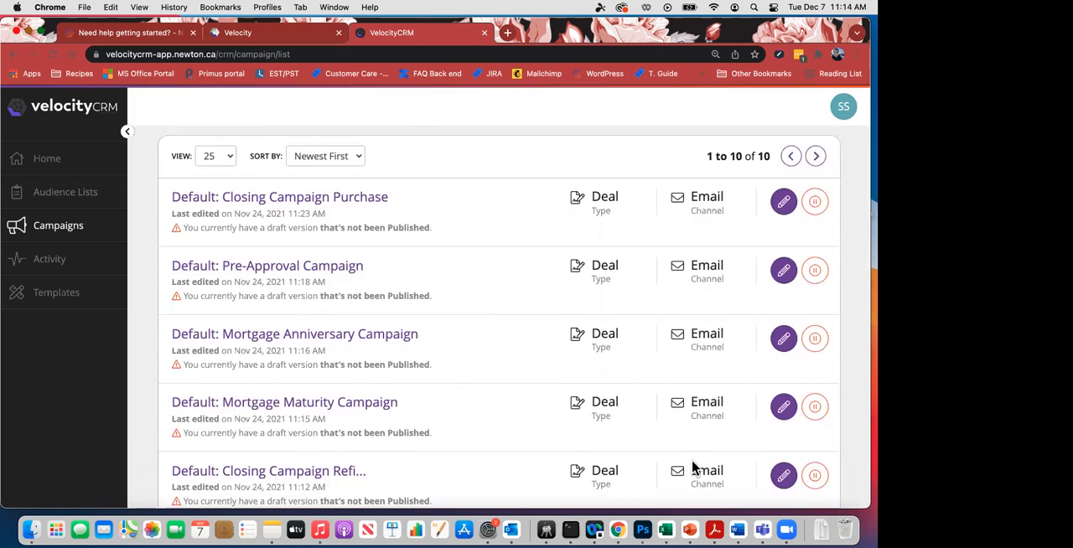
scroll(693, 469, "up", 1)
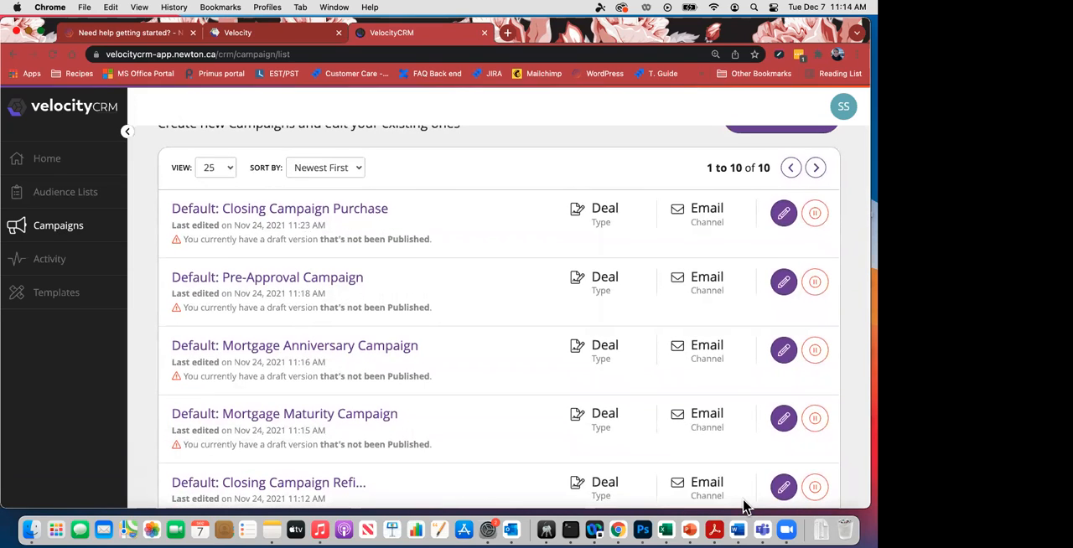
scroll(468, 505, "up", 1)
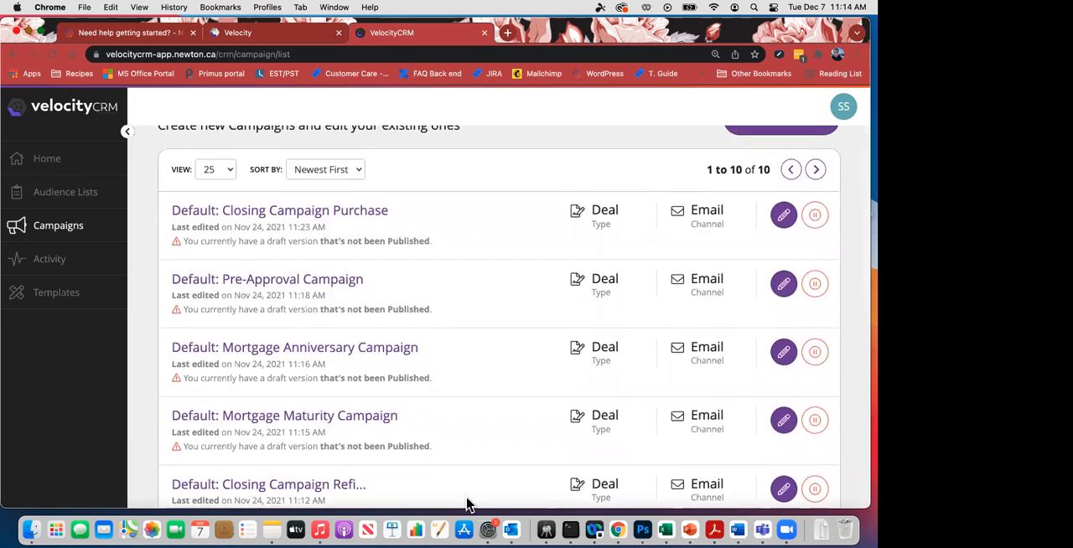
scroll(469, 505, "up", 1)
scroll(466, 495, "up", 1)
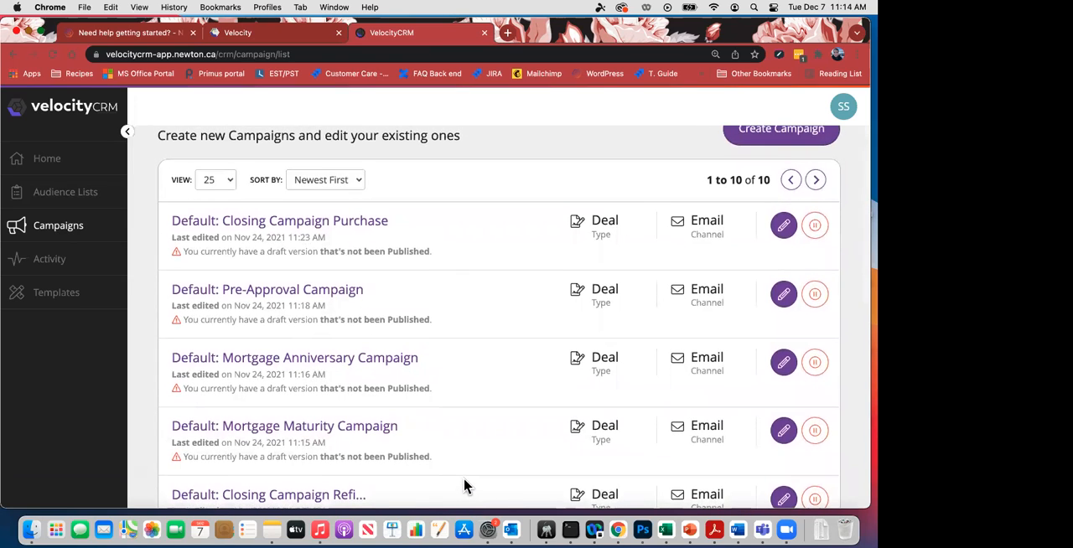
scroll(465, 475, "down", 1)
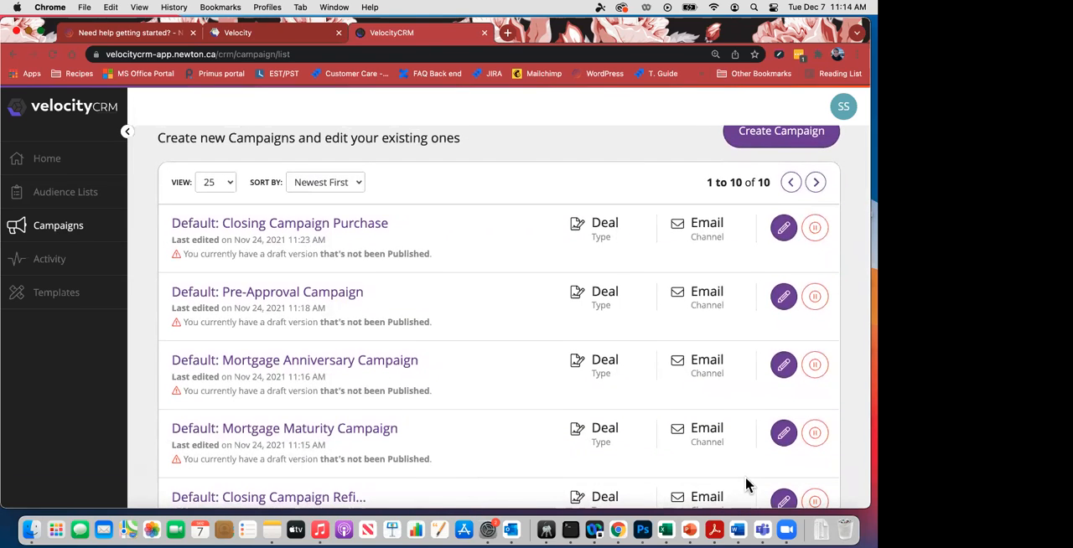
scroll(619, 476, "up", 1)
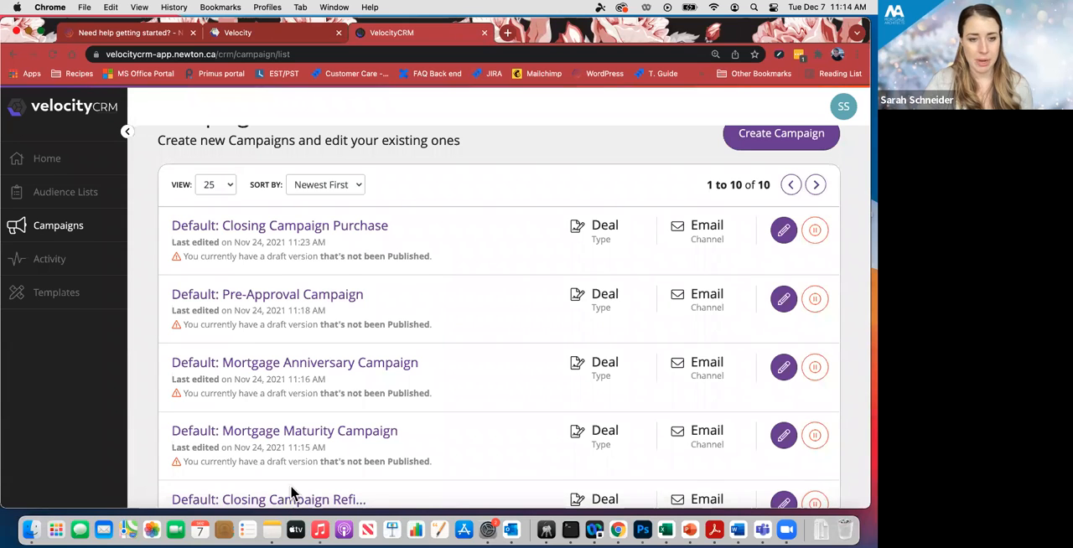
scroll(491, 383, "down", 1)
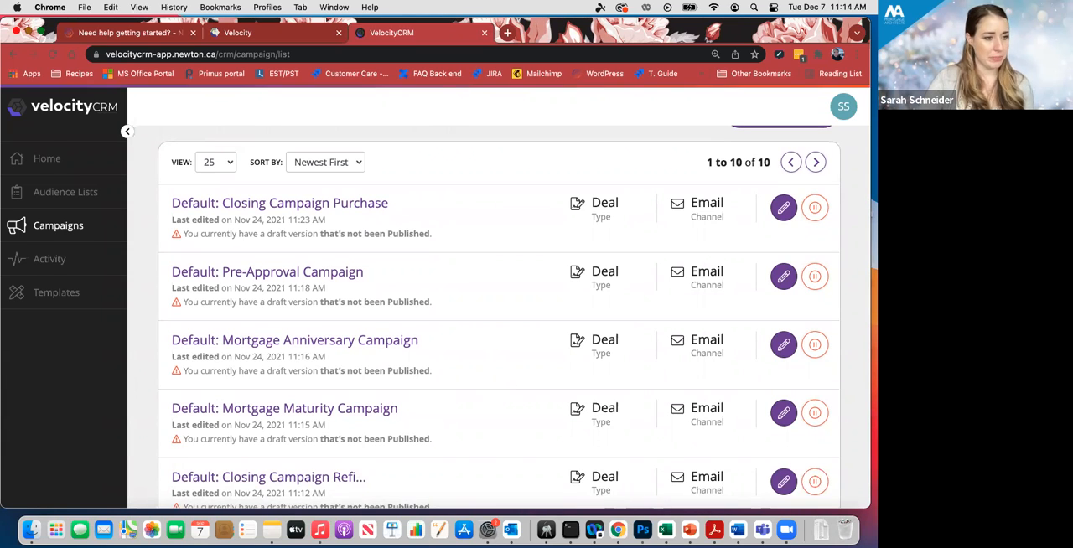
scroll(627, 266, "up", 2)
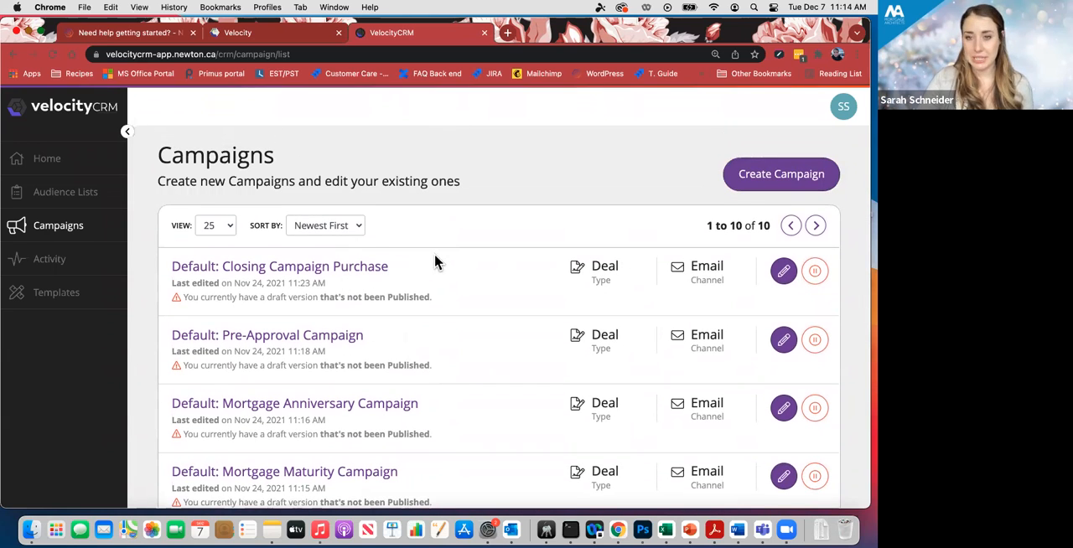
scroll(435, 261, "down", 3)
scroll(435, 261, "down", 3)
scroll(434, 261, "up", 5)
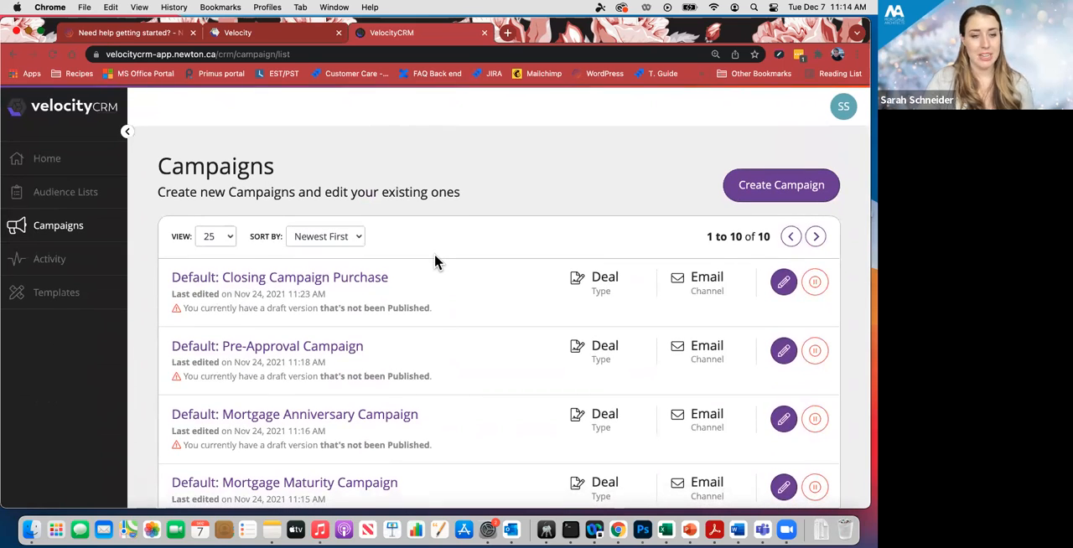
- Start creating a campaign and look through the pre-built campaigns, checking their types, channels and stages
left_click(761, 192)
scroll(666, 245, "down", 8)
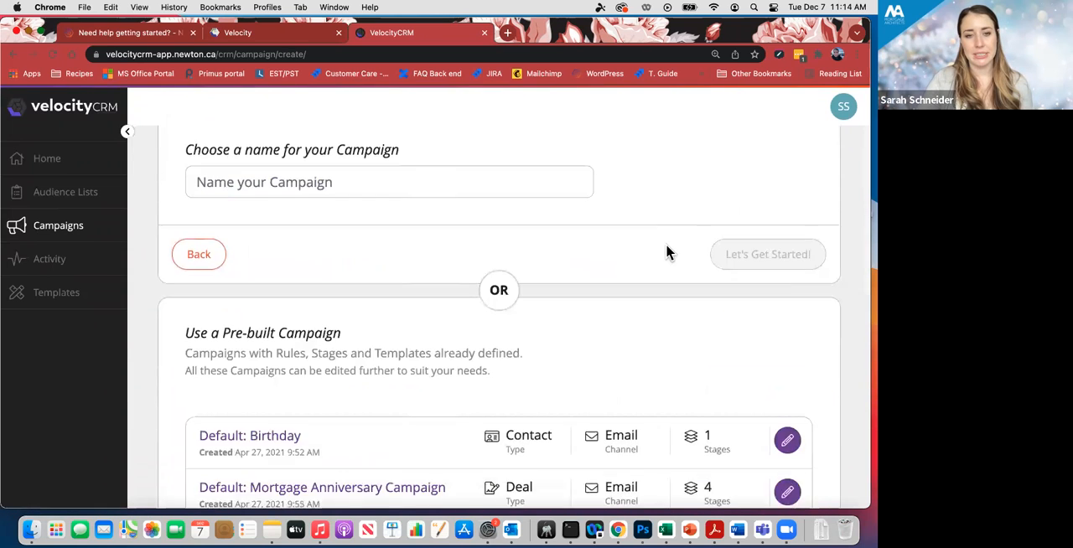
scroll(667, 250, "down", 6)
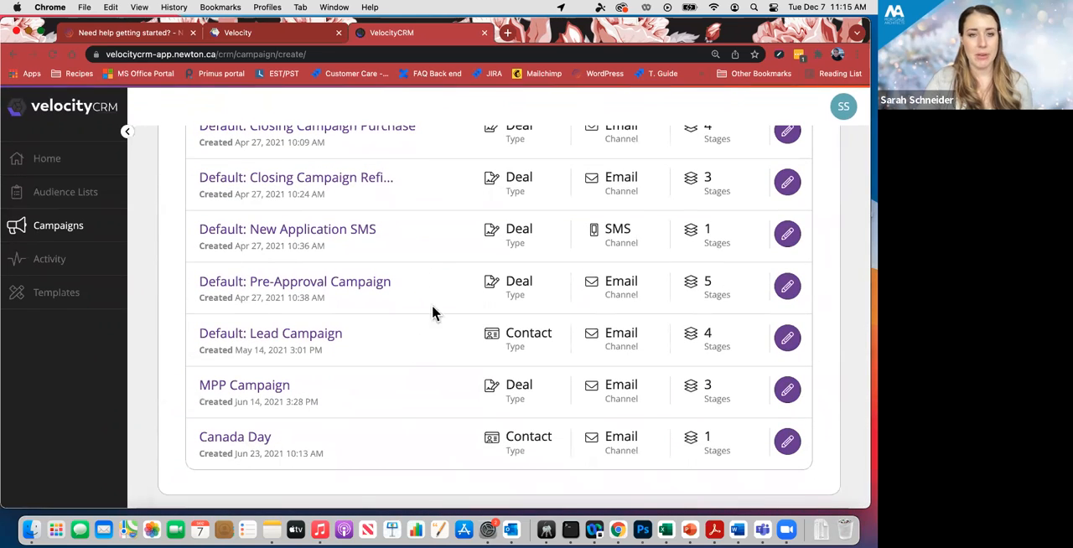
scroll(429, 258, "down", 1)
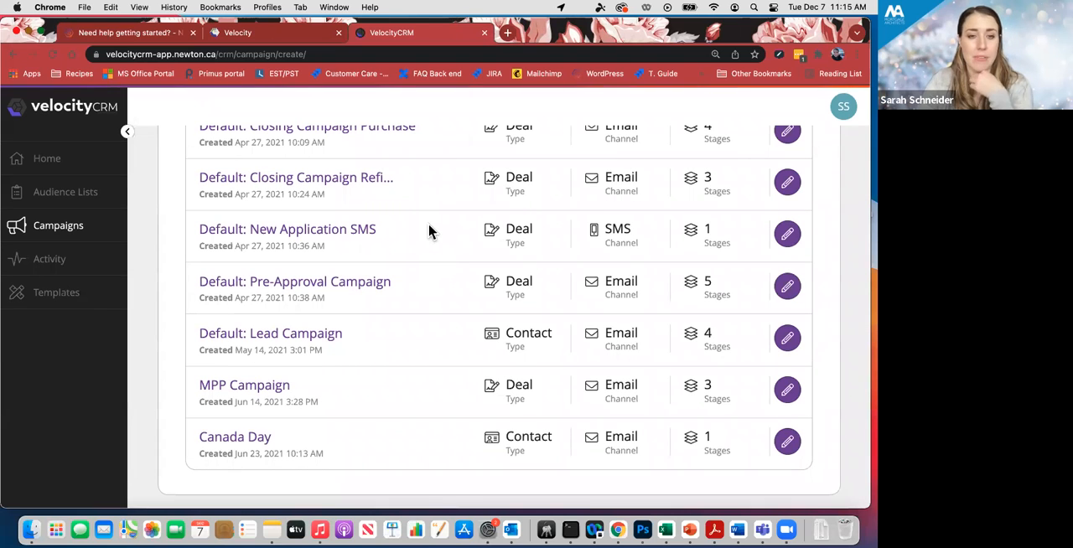
scroll(432, 231, "up", 3)
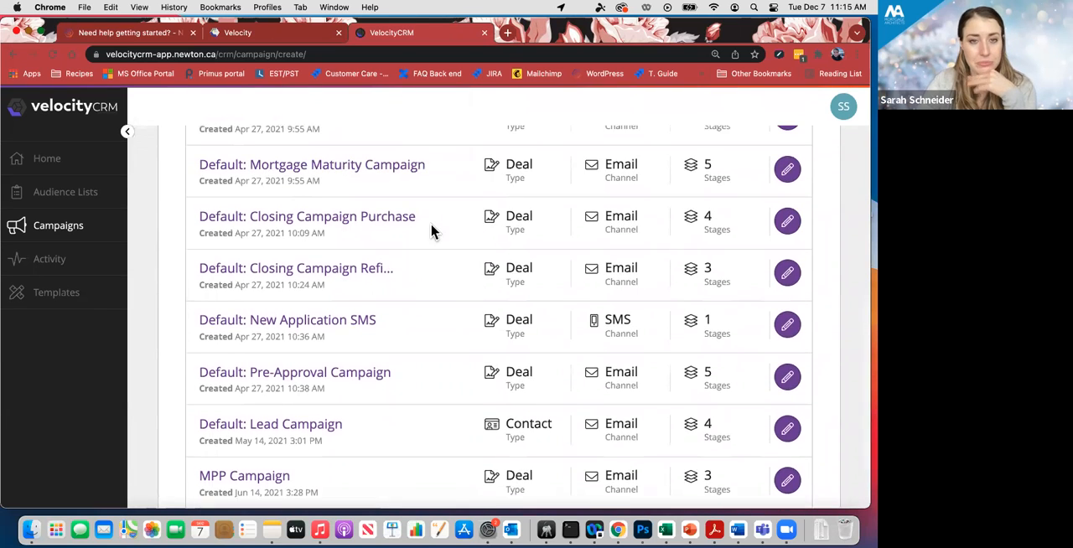
scroll(431, 231, "down", 2)
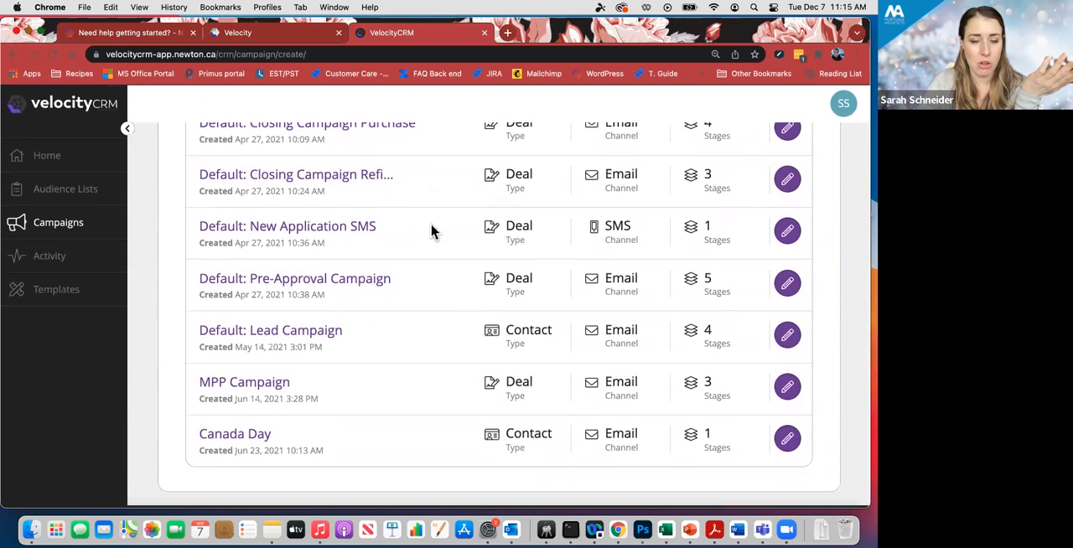
scroll(432, 232, "up", 3)
scroll(432, 231, "up", 5)
scroll(431, 231, "down", 4)
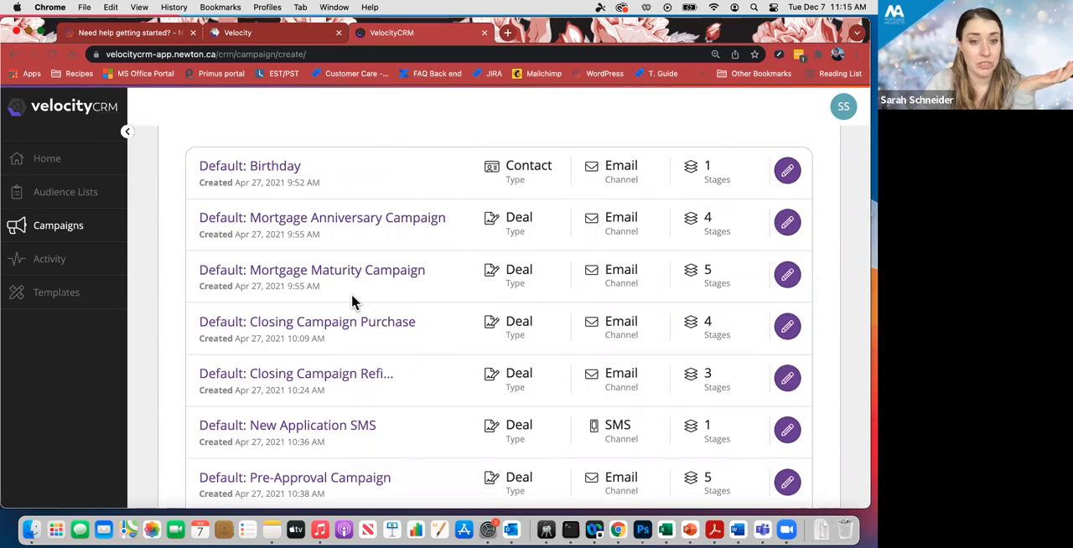
scroll(353, 302, "up", 5)
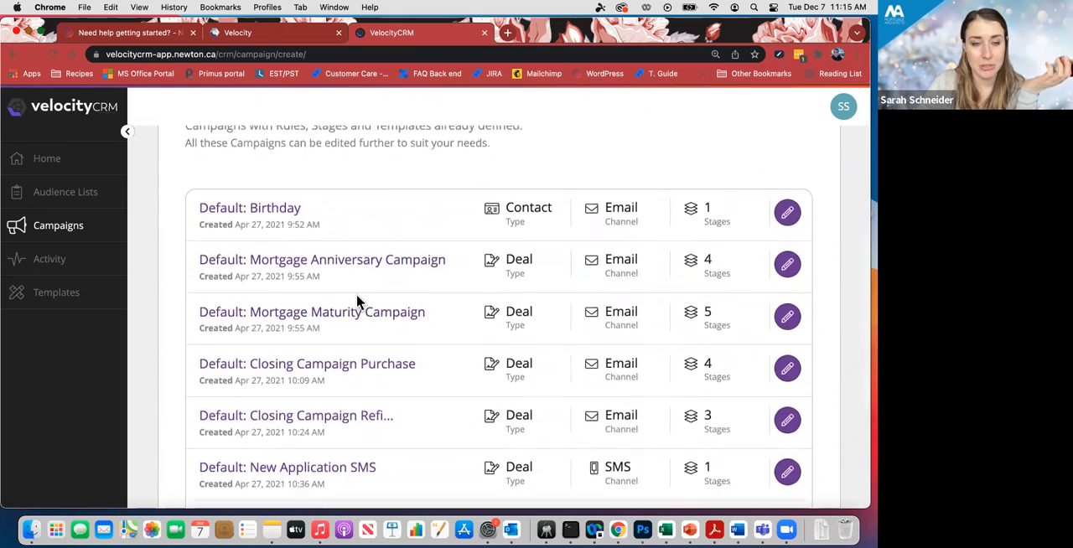
- Name the new campaign Holiday greeting 2021 and proceed to its setup
left_click(344, 225)
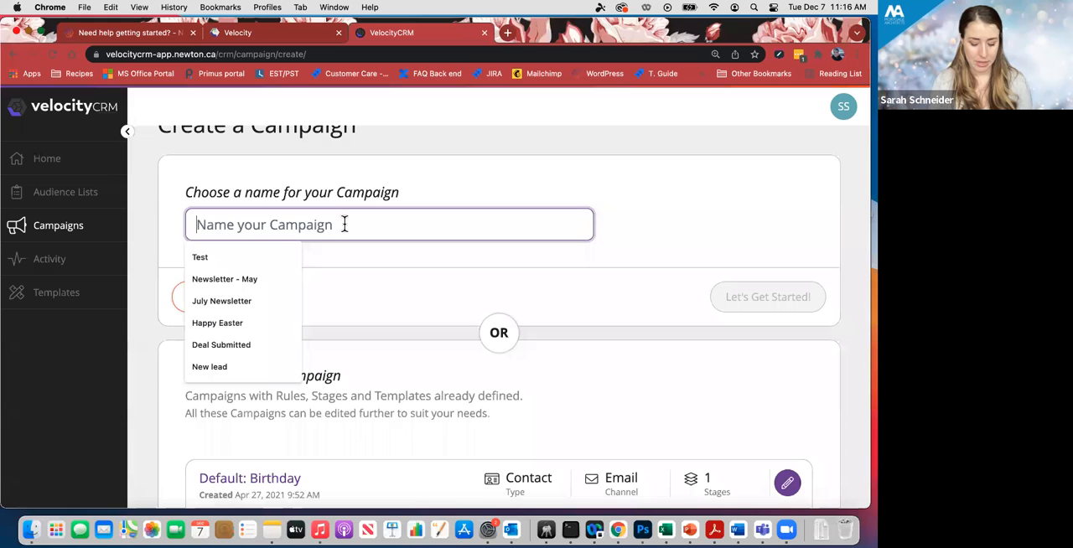
type("Holi")
type("day ")
type("gel")
key("BackSpace")
key("BackSpace")
type("reeting 2021")
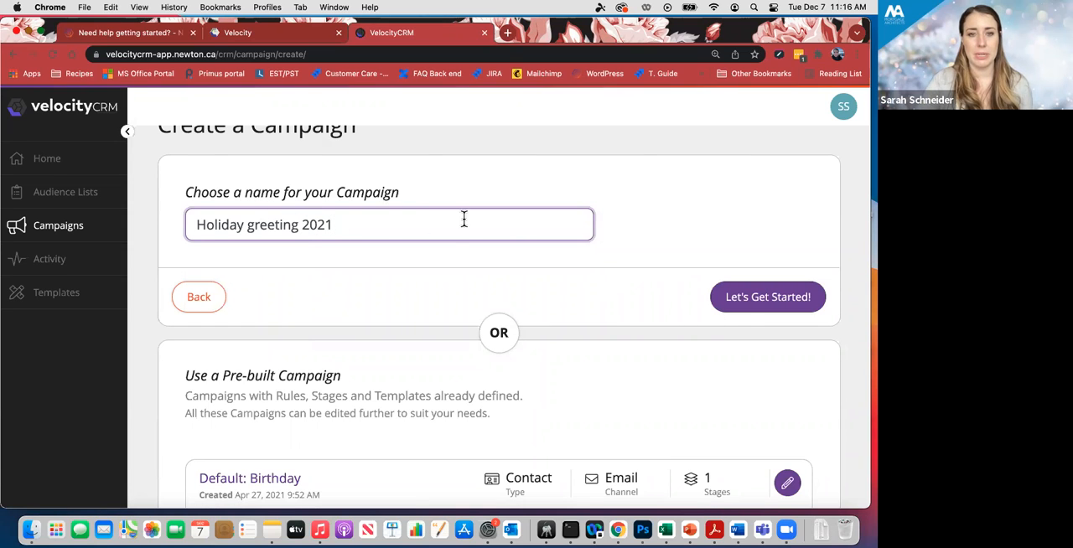
left_click(751, 309)
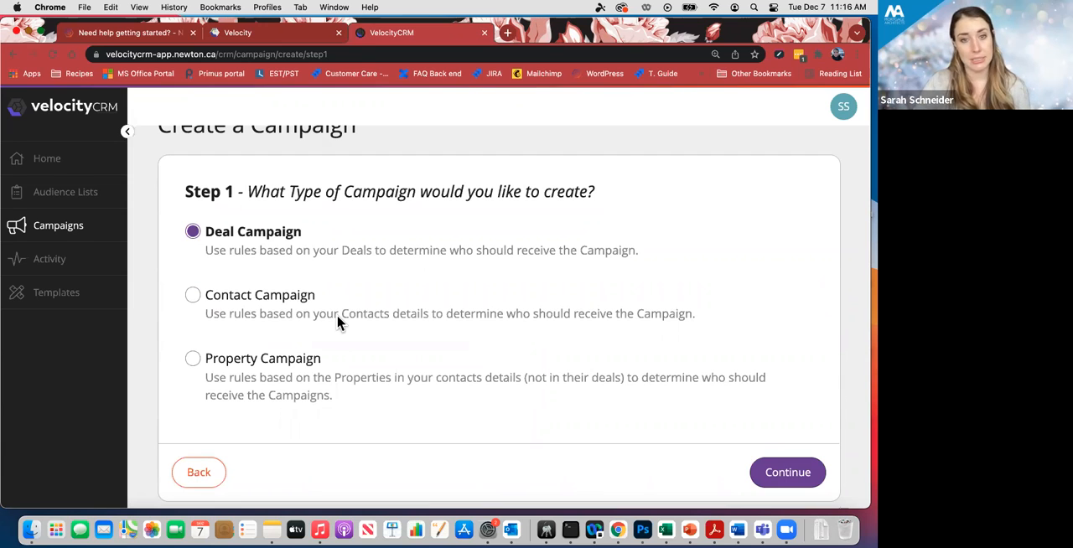
- Set the campaign type to Contact Campaign and continue to the channel choice
left_click(193, 295)
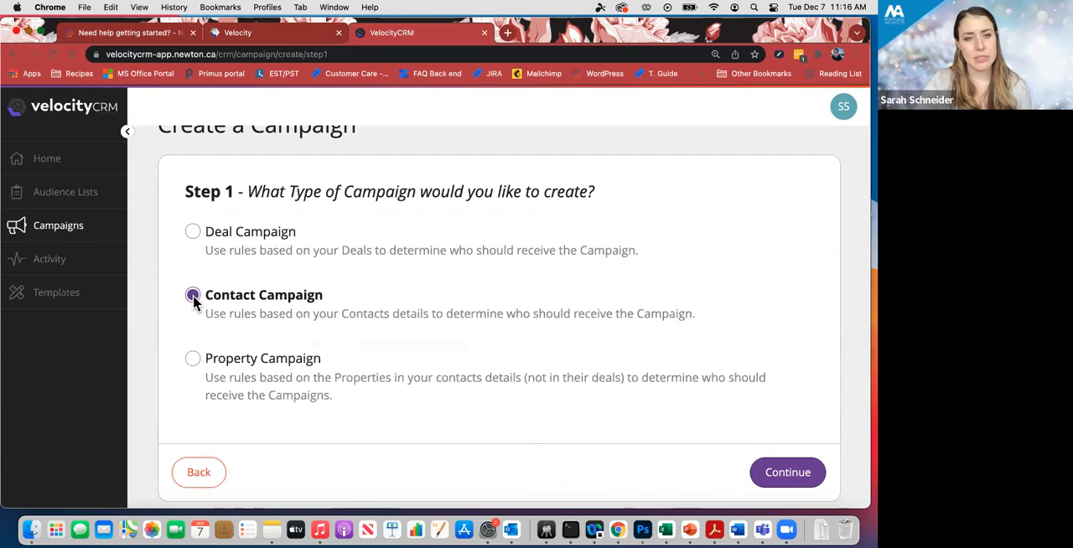
scroll(307, 295, "down", 1)
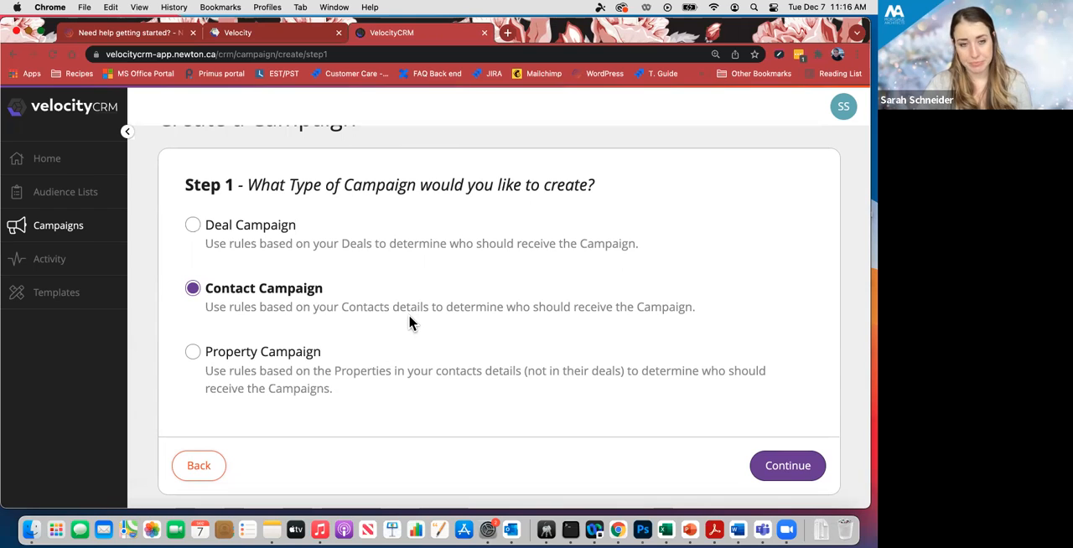
left_click(811, 471)
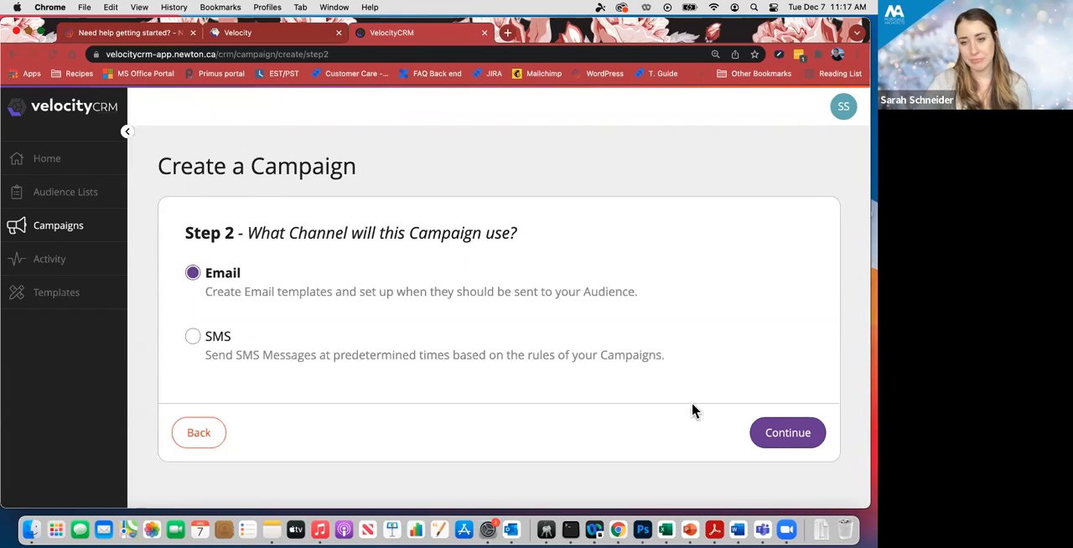
- Keep Email as the campaign channel, choose Targeted Campaign as the kind, and create the campaign
left_click(777, 441)
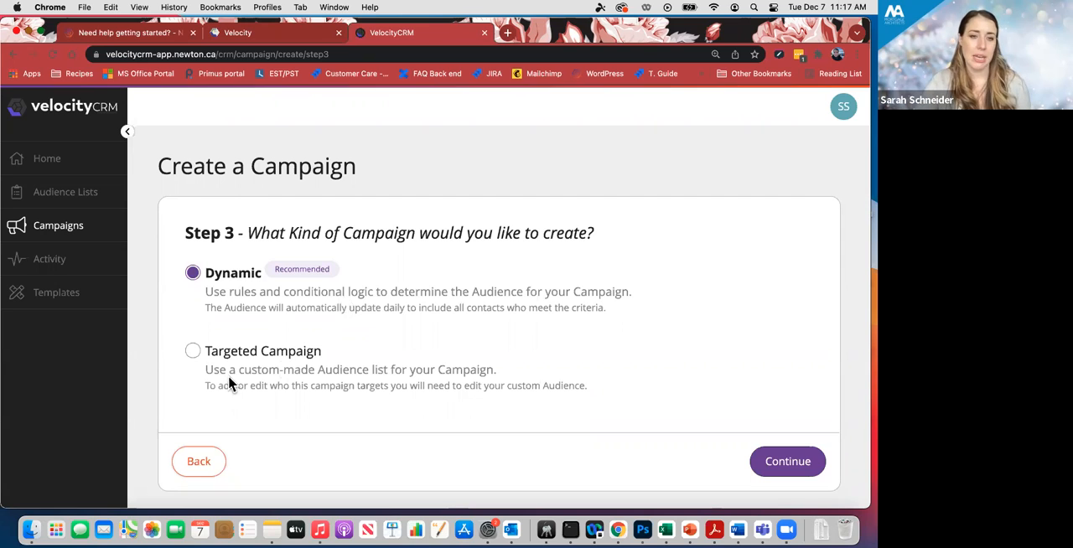
left_click(193, 352)
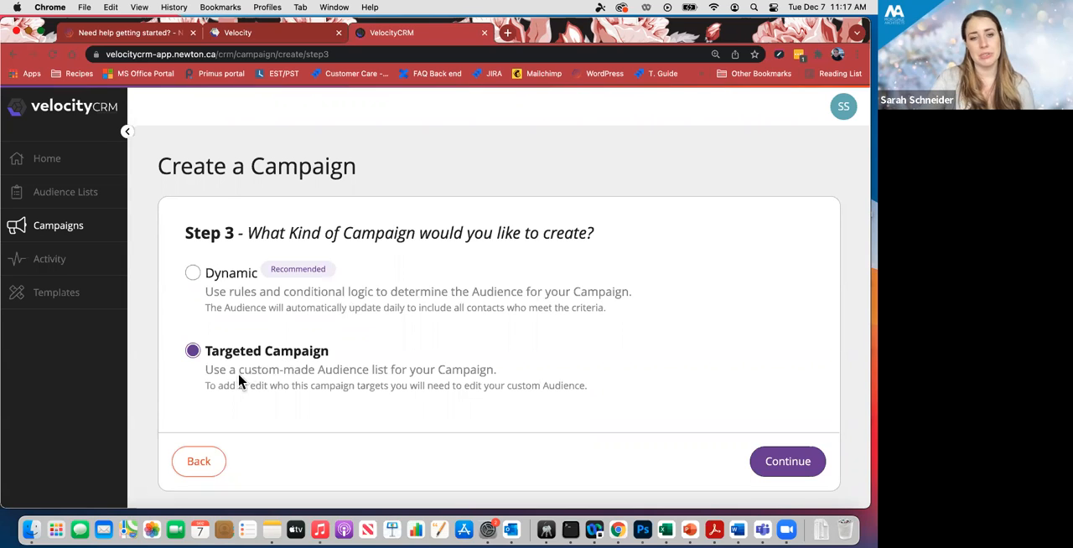
left_click_drag(229, 372, 388, 376)
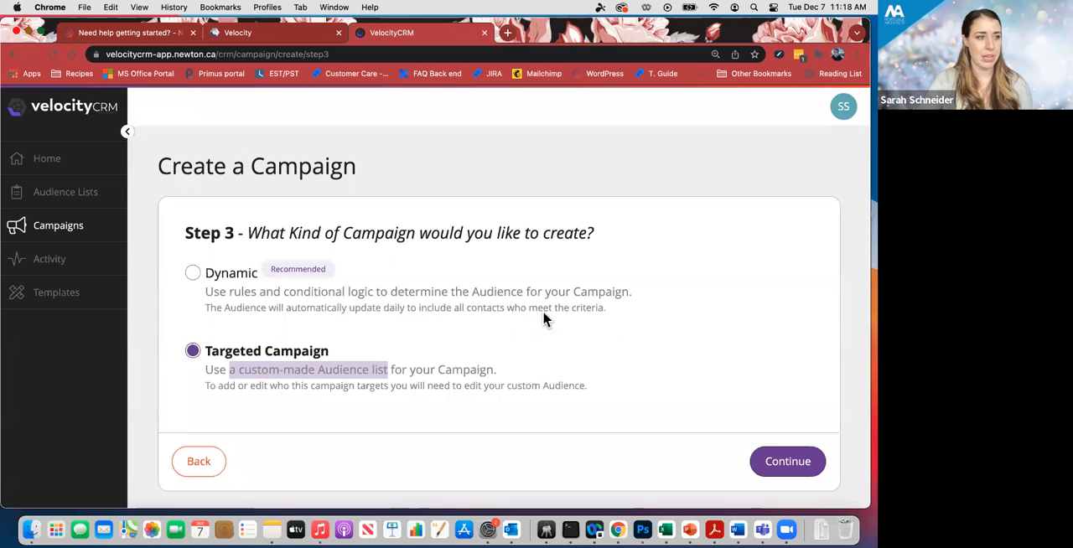
left_click(807, 463)
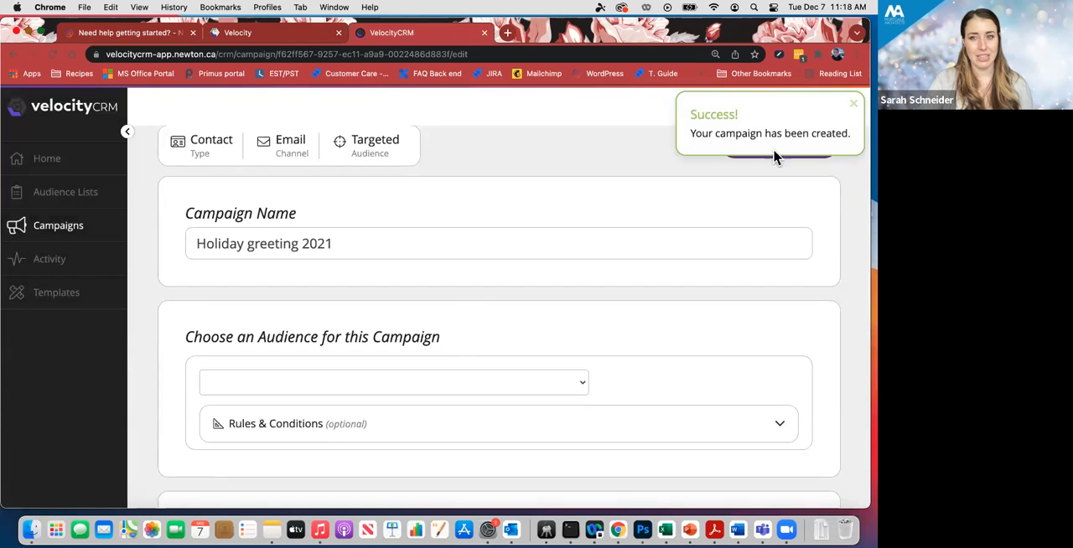
left_click(852, 108)
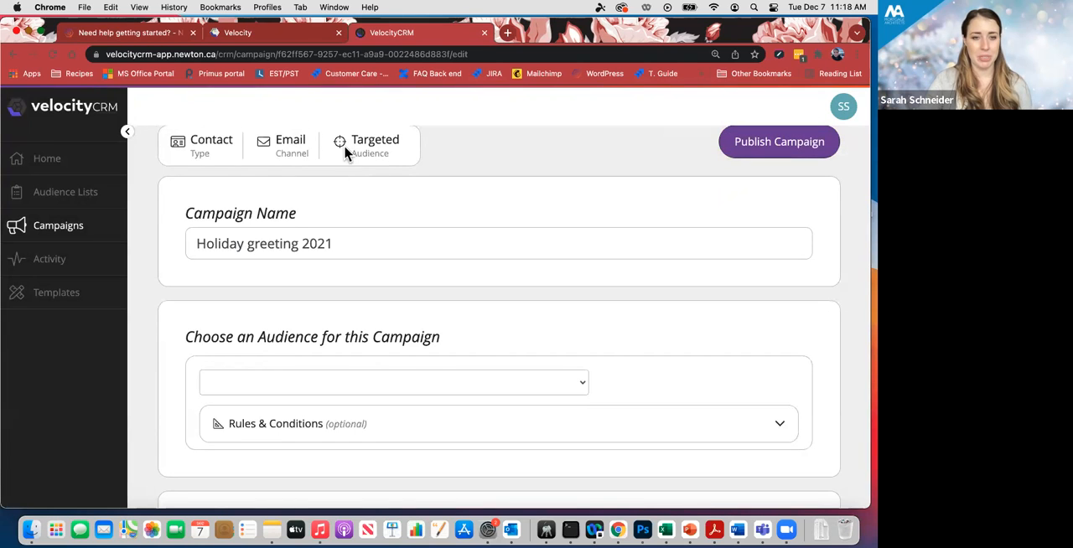
- Choose Holiday greeting 2021 as the campaign's audience and check its optional rules and conditions without adding any
scroll(349, 198, "down", 4)
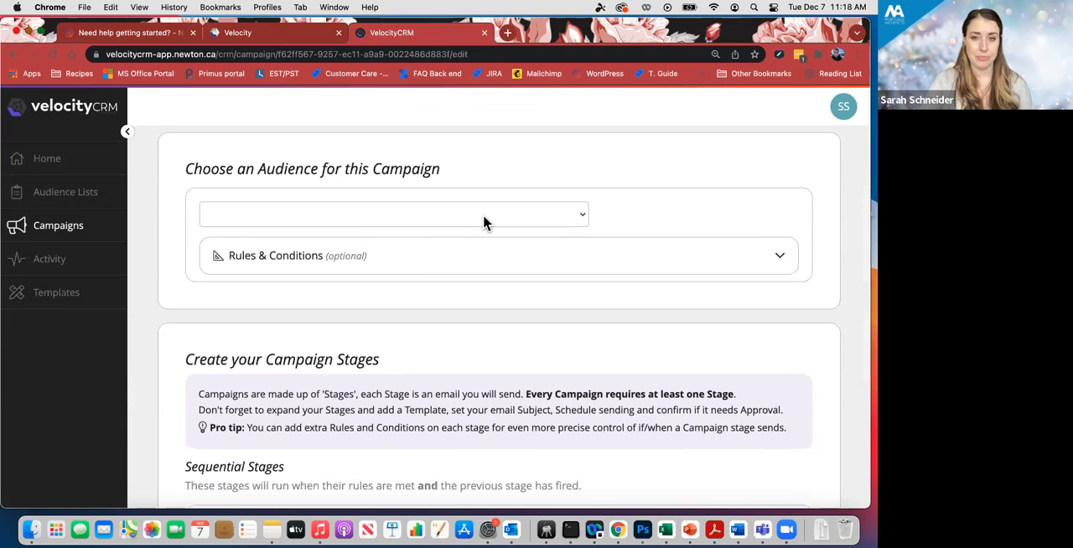
left_click(528, 218)
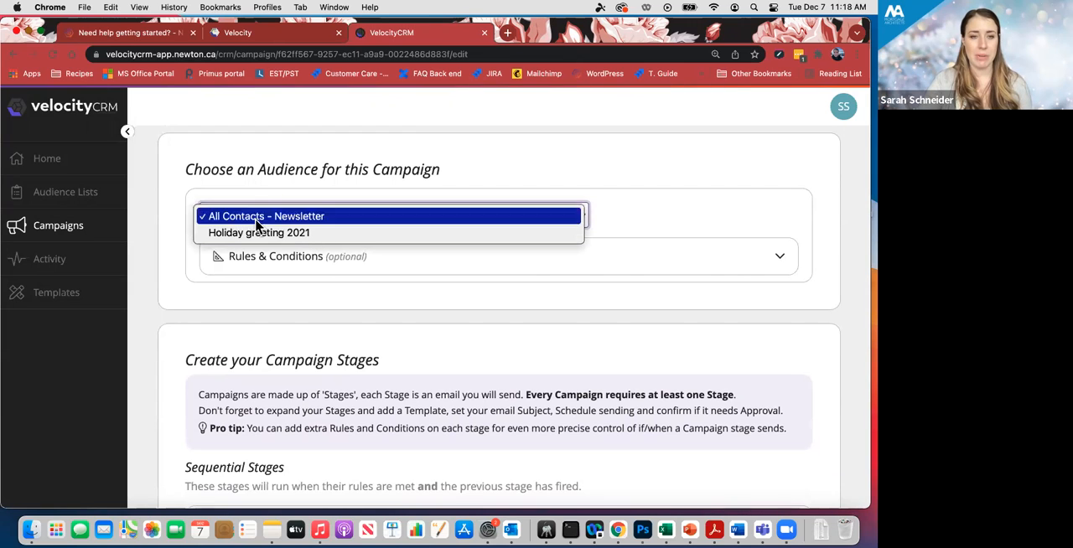
left_click(300, 234)
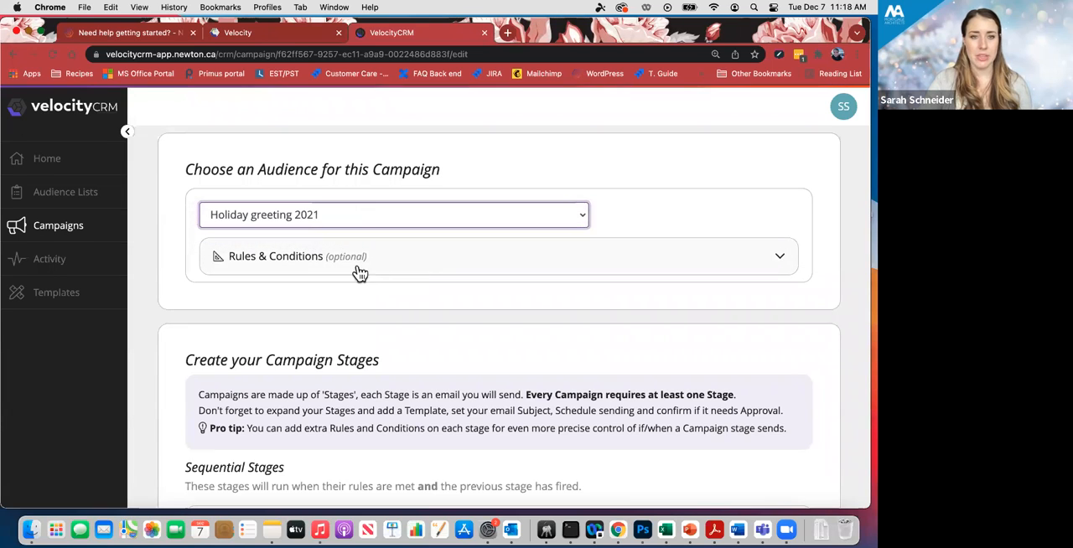
left_click(264, 260)
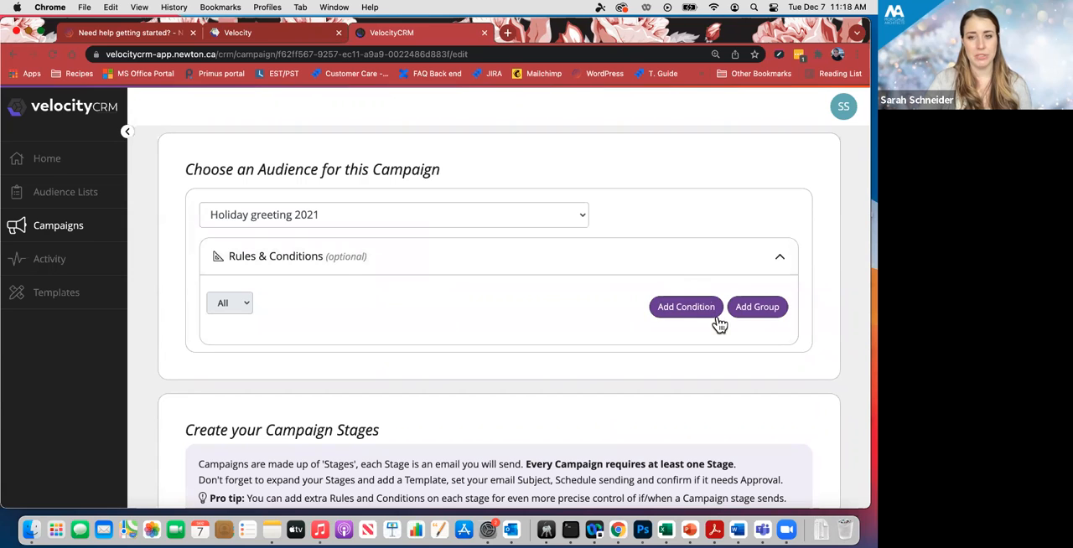
left_click(649, 270)
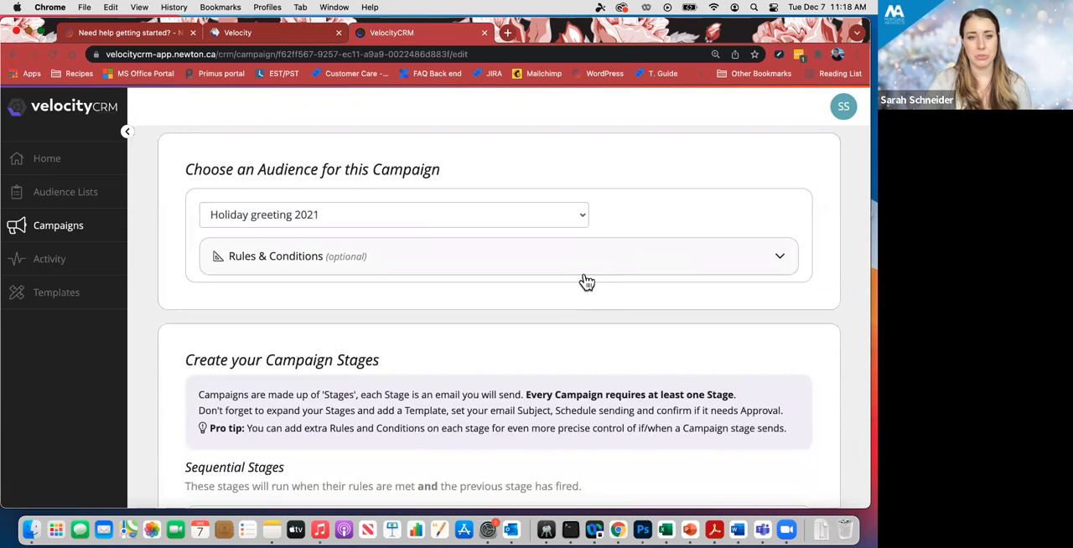
- Name stage 1 of the campaign "holiday greeting send"
scroll(585, 277, "down", 5)
scroll(585, 272, "down", 3)
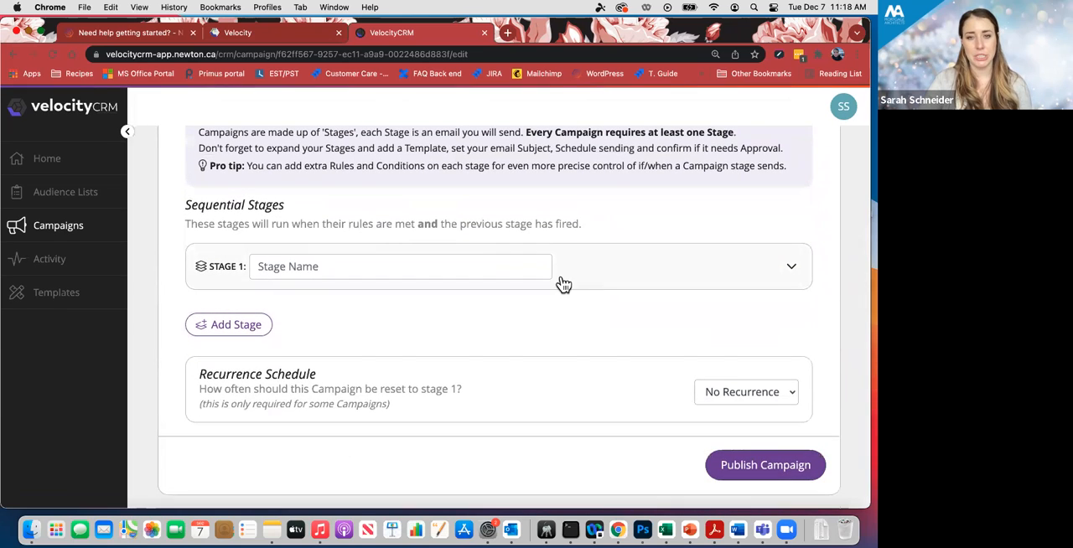
left_click(498, 269)
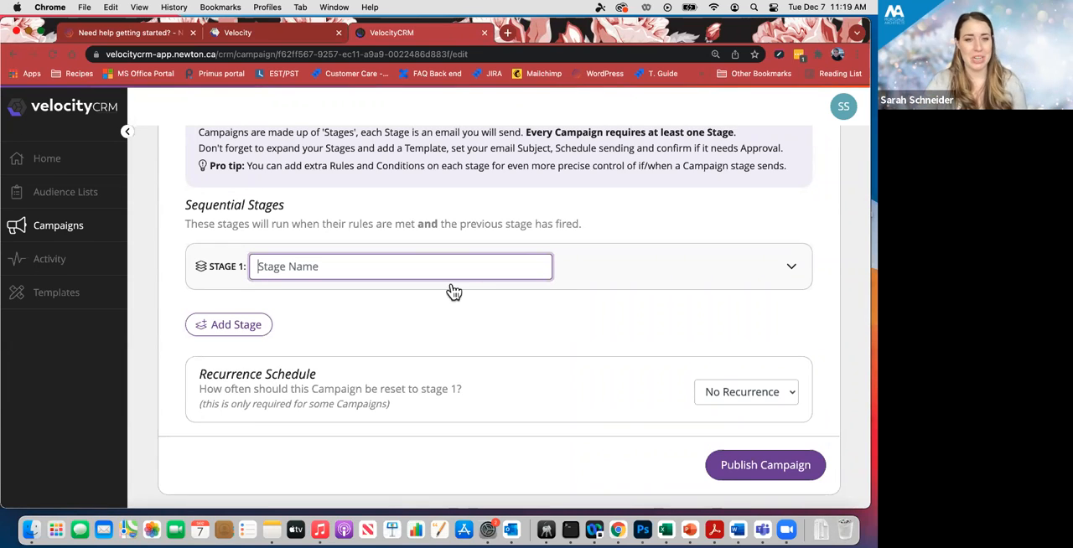
type("h")
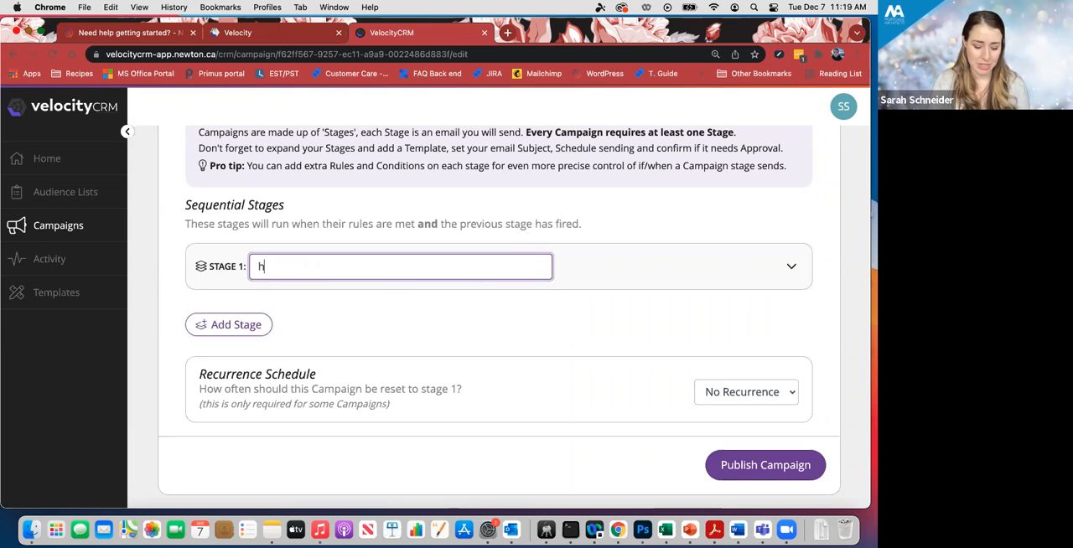
type("oliday greeting send")
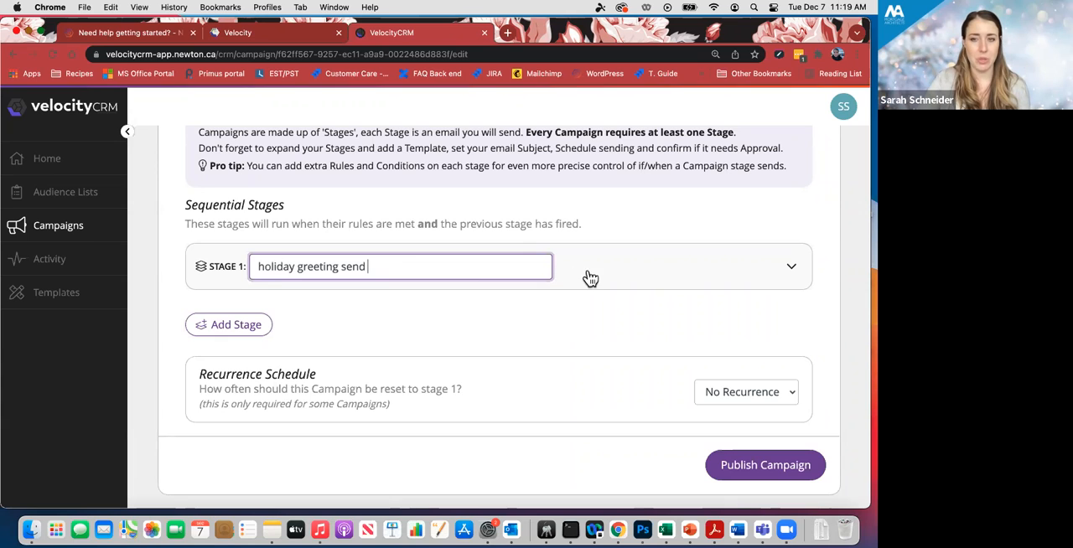
- Assign stage 1 the Seasonal Greetings (2021) template last edited Dec 7, 2021 at 11:11 AM
left_click(793, 270)
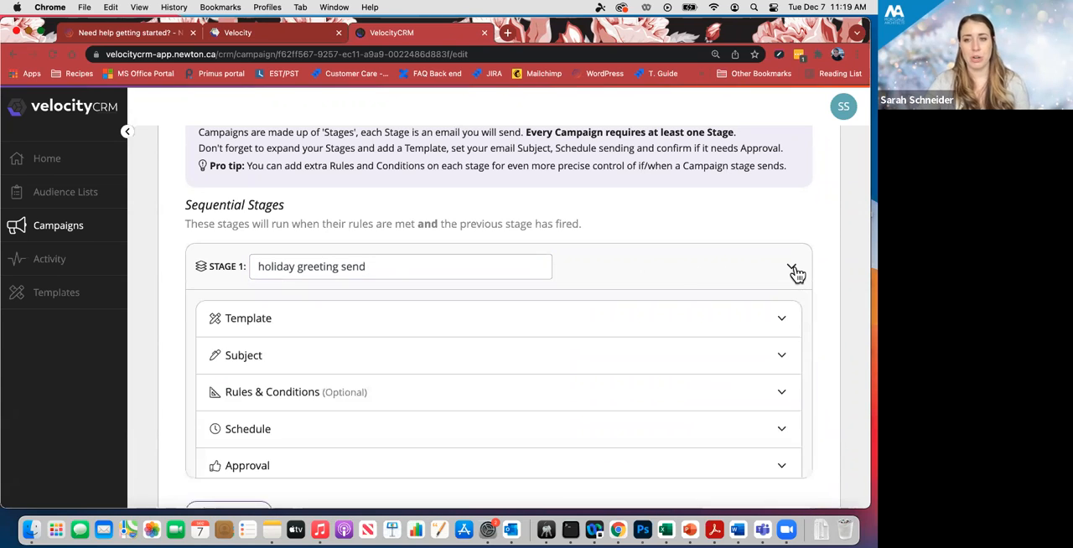
scroll(486, 326, "down", 2)
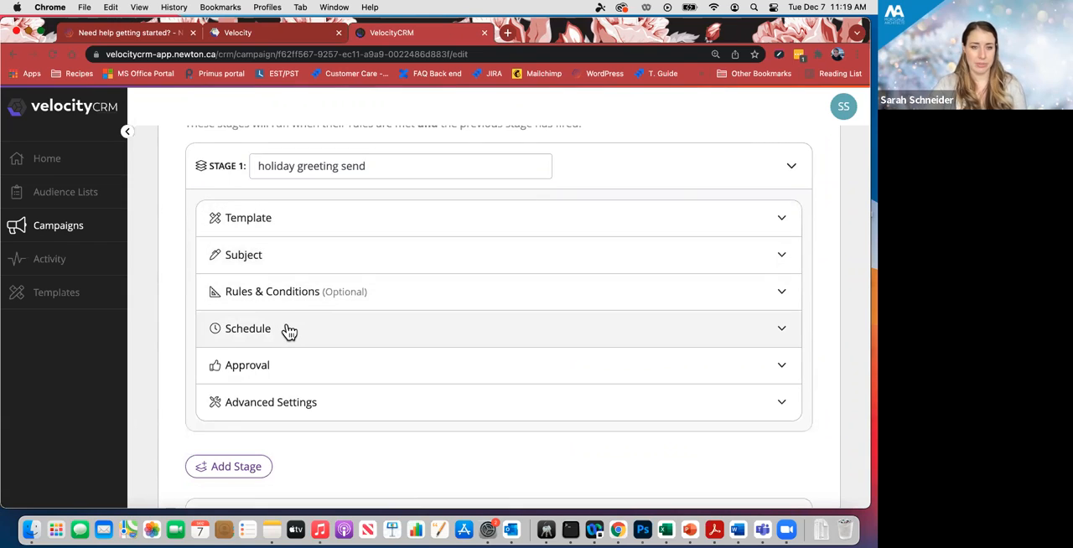
left_click(267, 228)
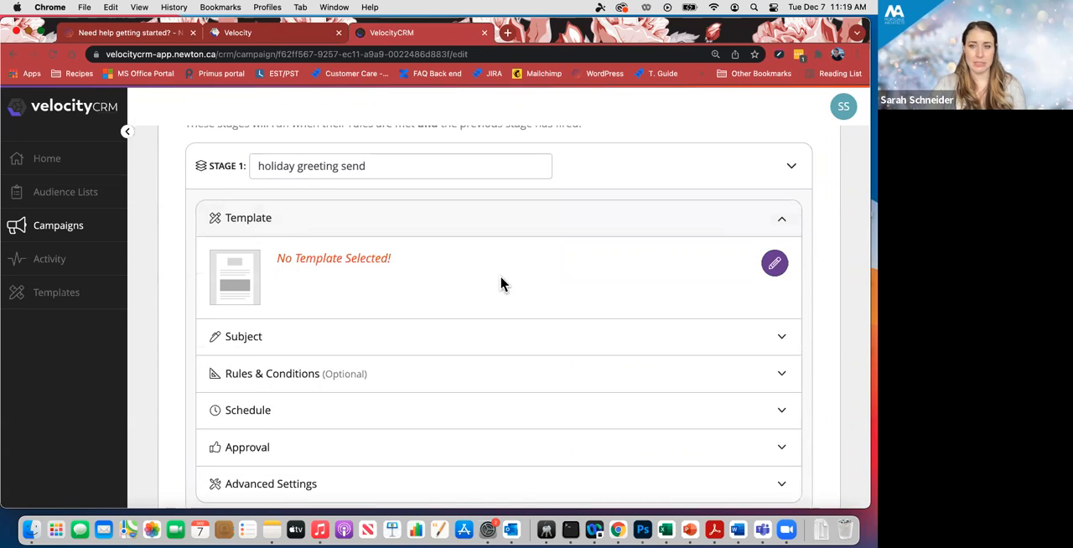
left_click(775, 265)
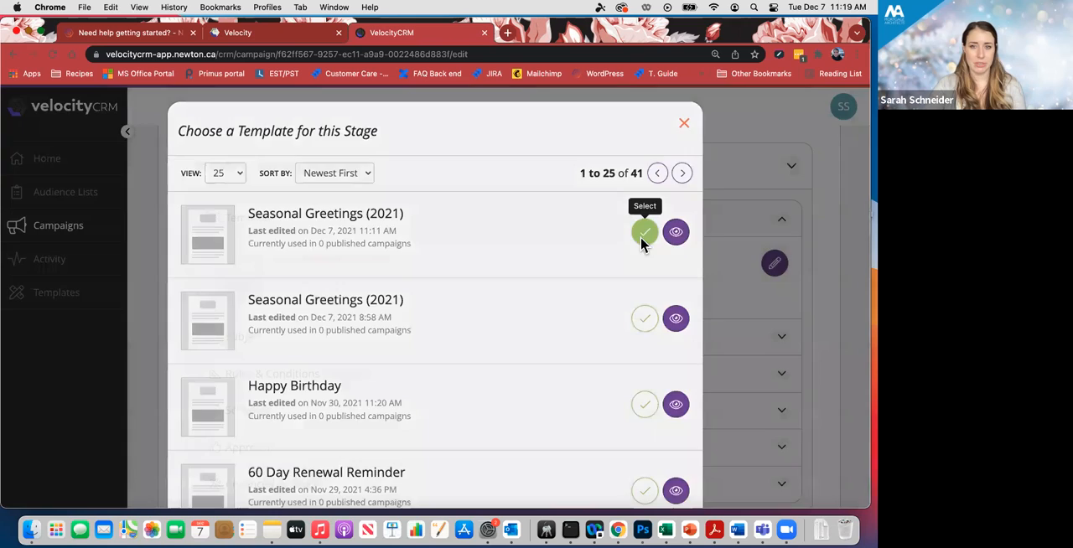
left_click(642, 239)
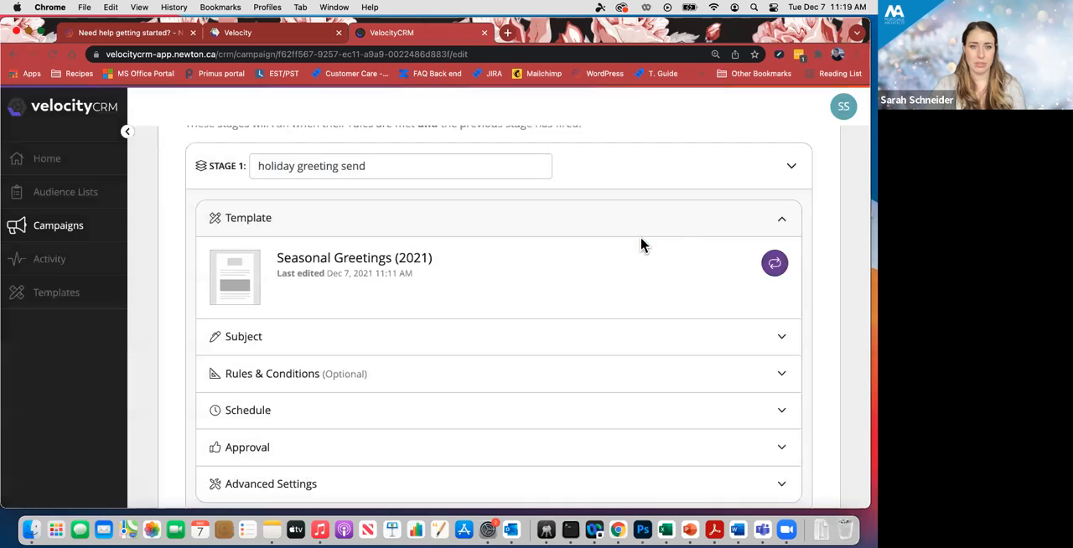
- Set the stage's email subject line to "Happy holidays! Hope you're well"
scroll(623, 286, "down", 2)
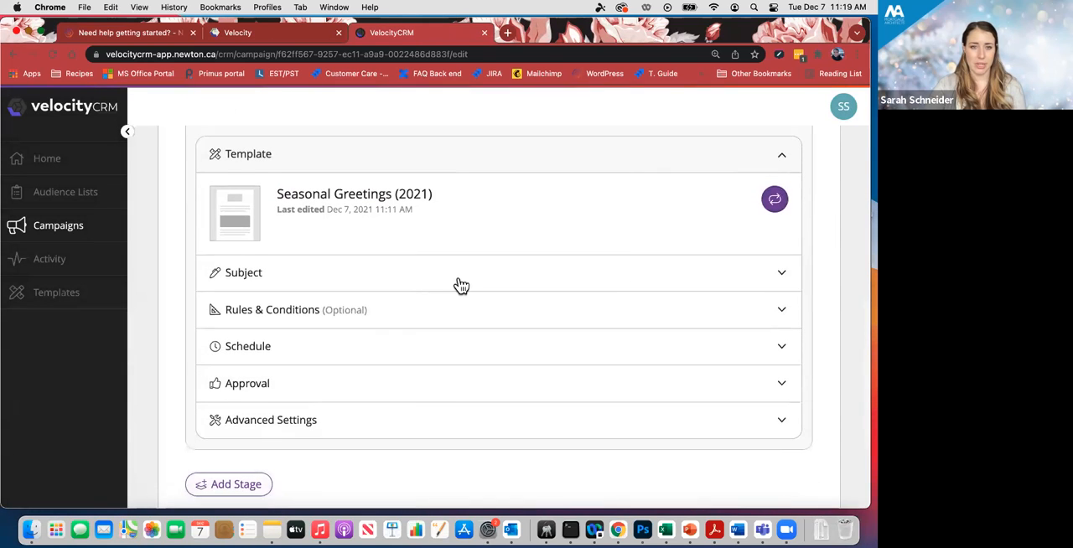
left_click(352, 281)
left_click(362, 339)
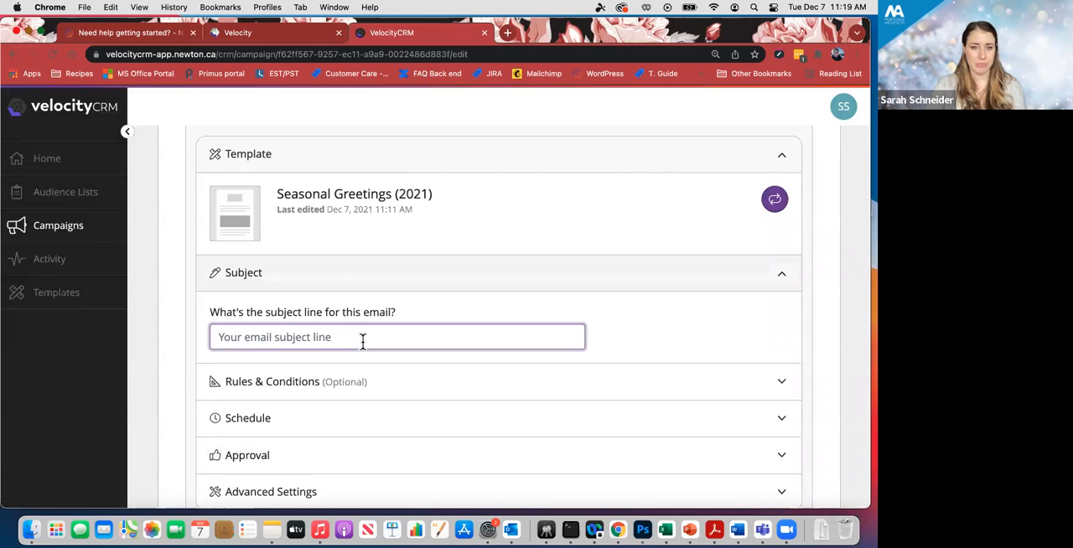
type("Hap")
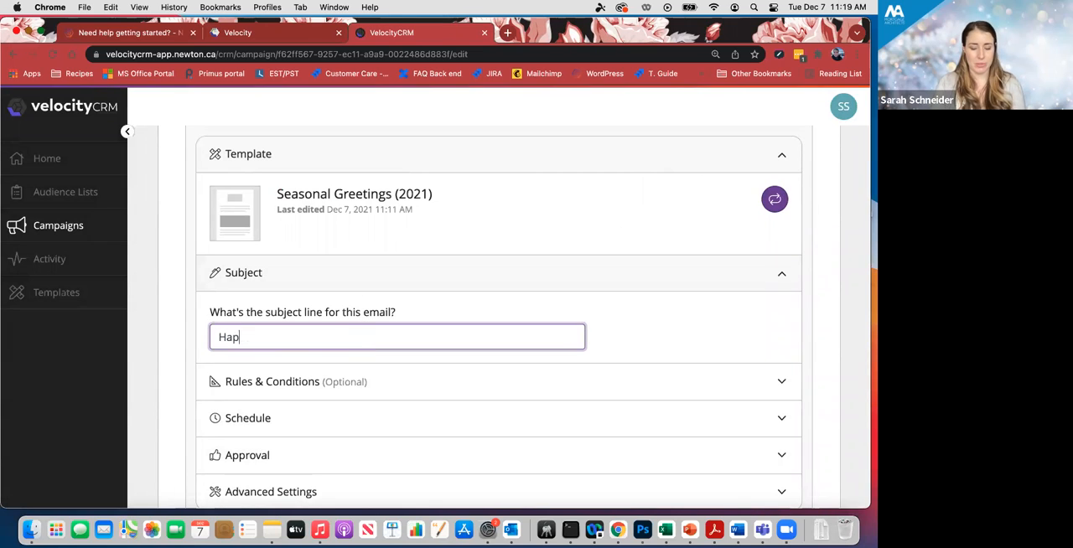
type("py holidays! Hope you're well")
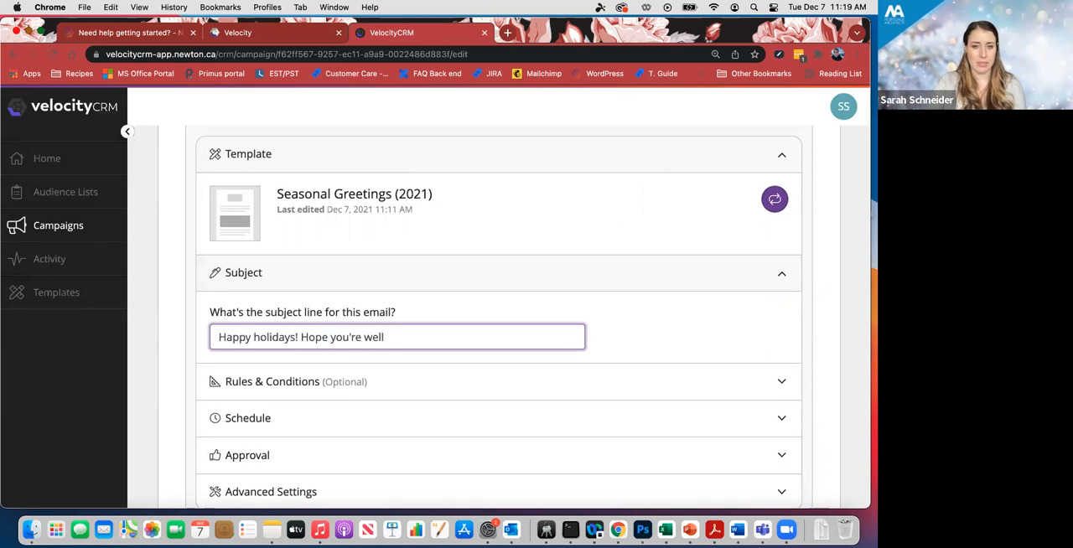
- Schedule the stage to be sent on December 23, 2021 at 9:00 AM
scroll(393, 336, "down", 2)
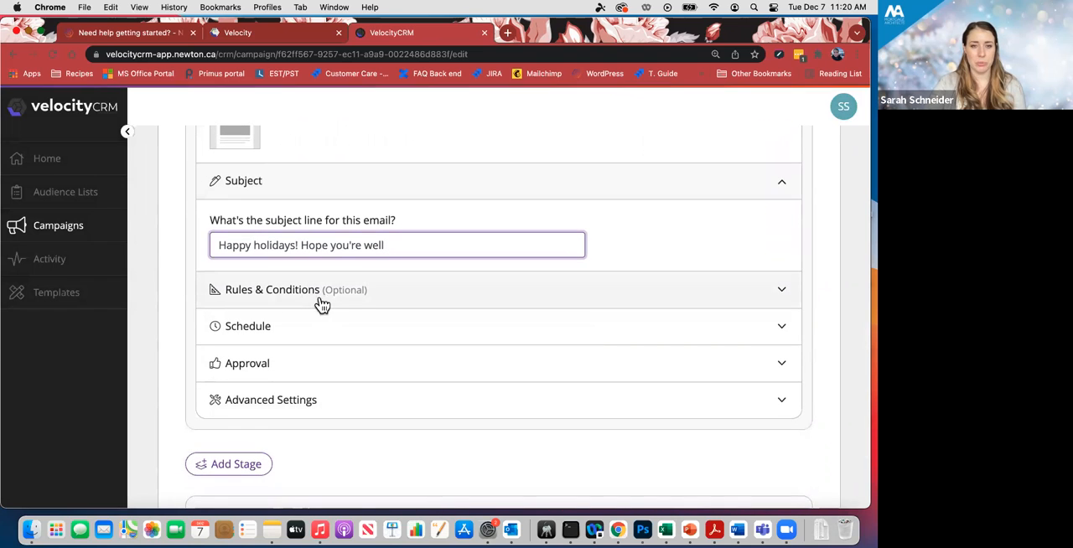
left_click(237, 332)
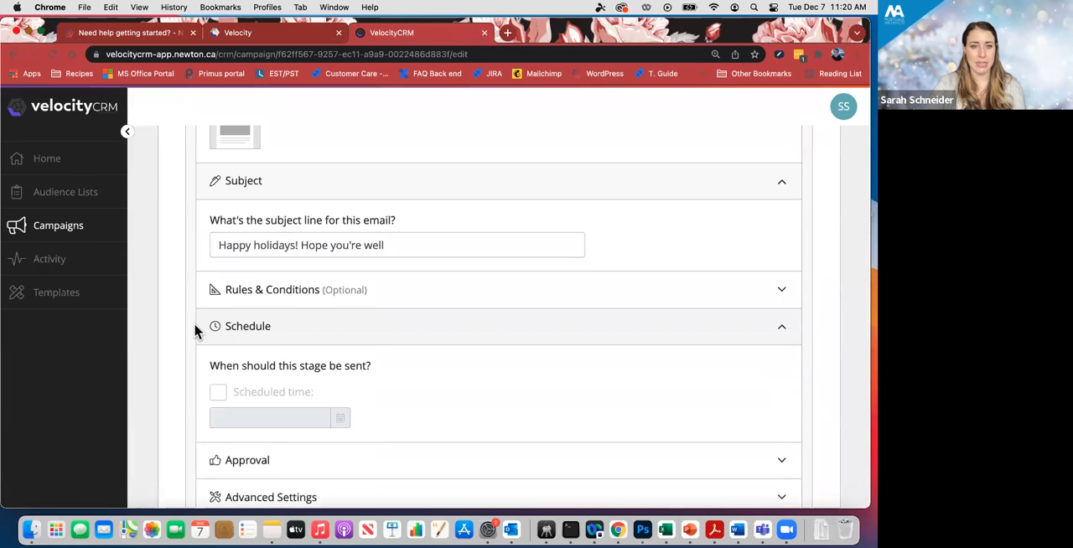
scroll(194, 332, "down", 3)
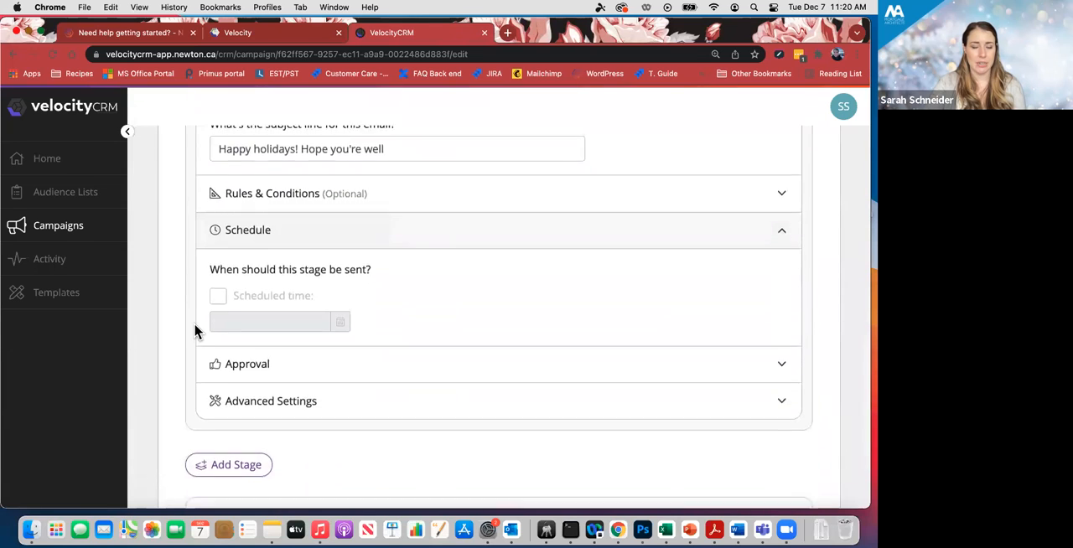
left_click(218, 288)
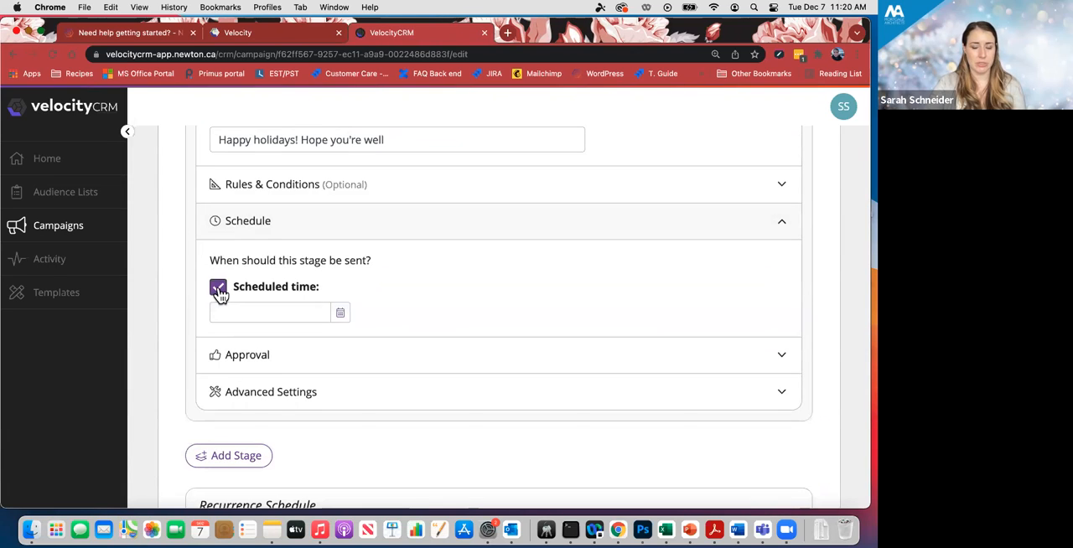
left_click(340, 315)
scroll(357, 321, "down", 2)
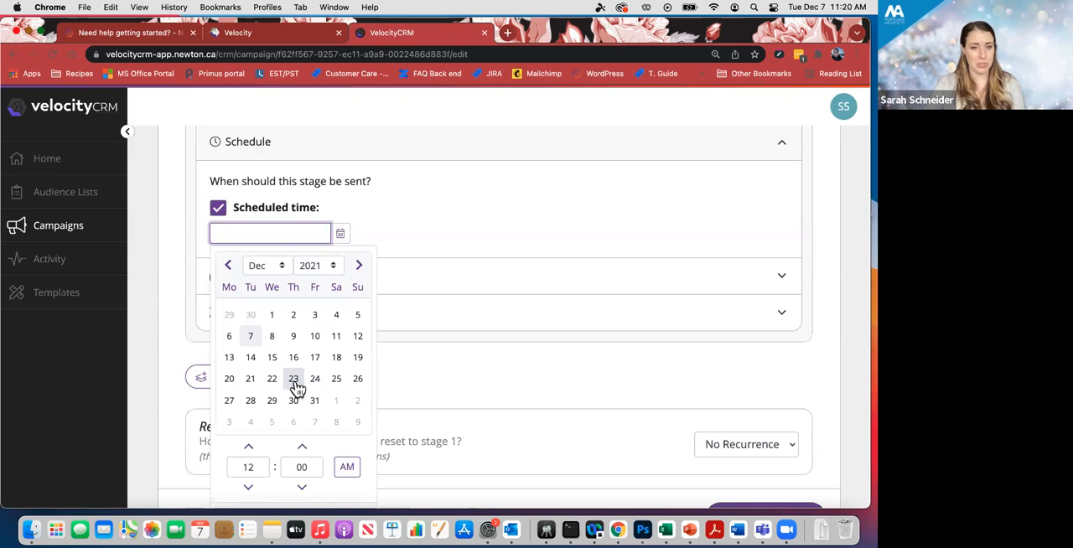
left_click(293, 382)
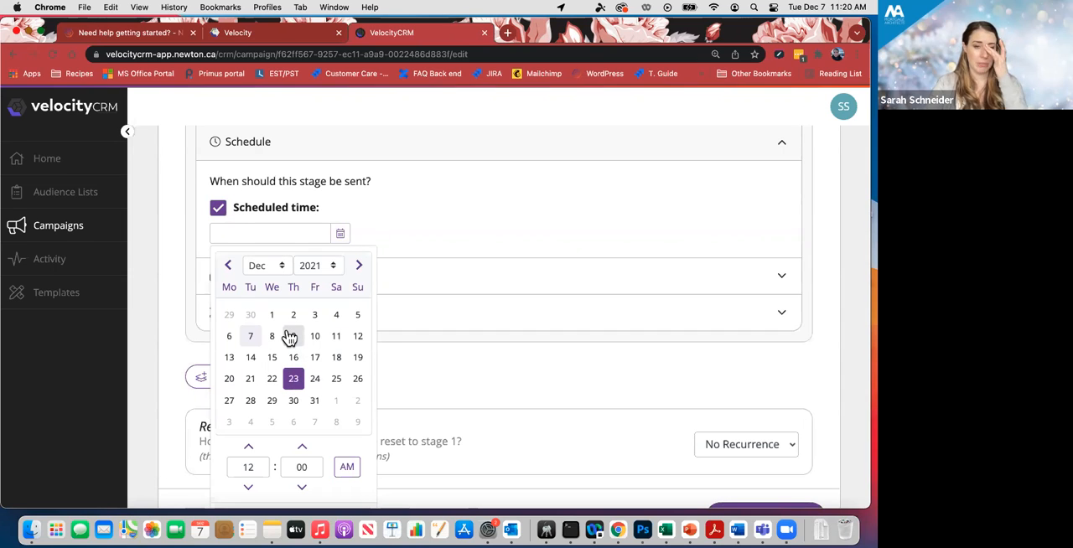
scroll(364, 347, "down", 1)
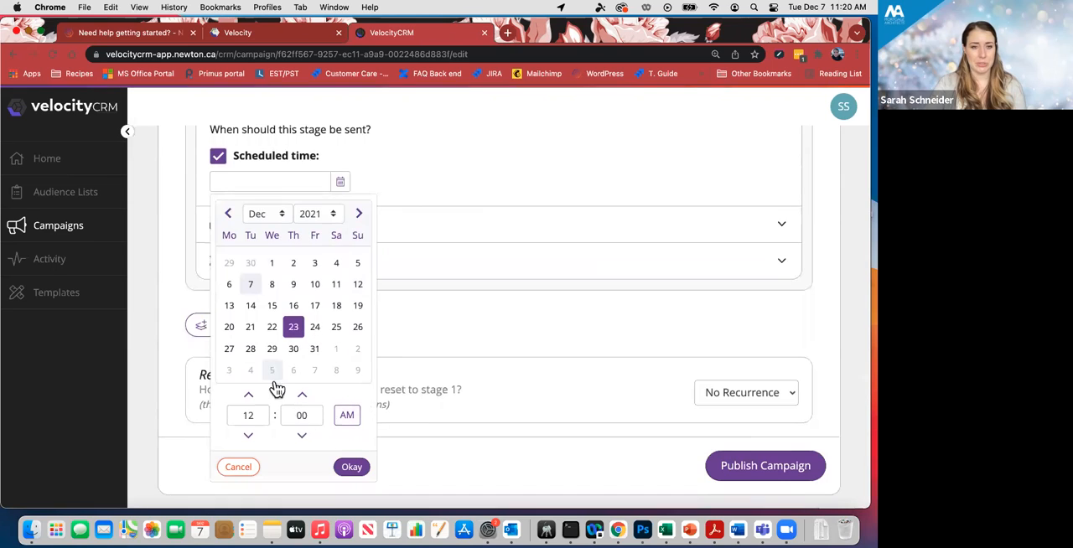
left_click(249, 436)
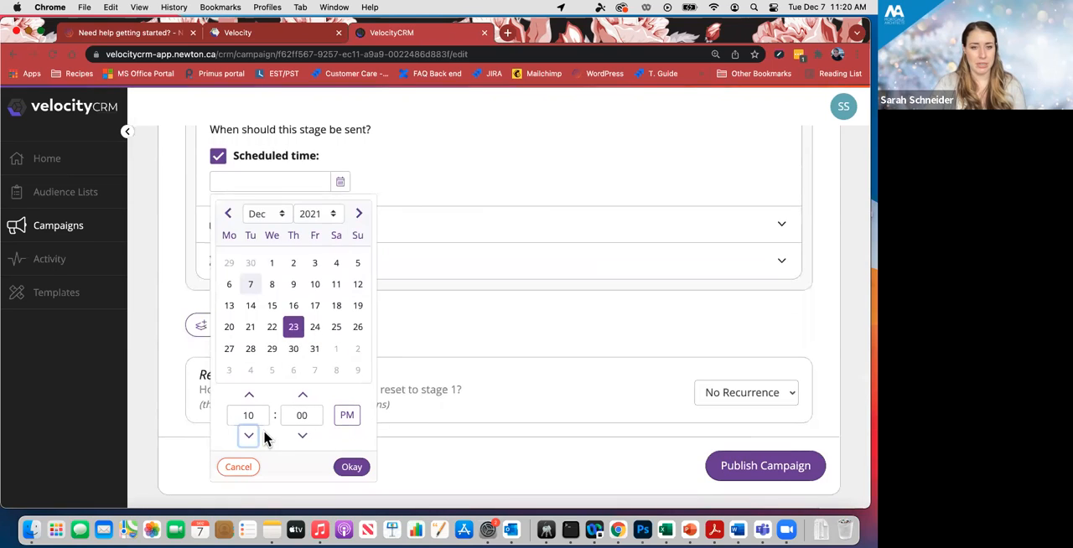
left_click(248, 436)
left_click(347, 416)
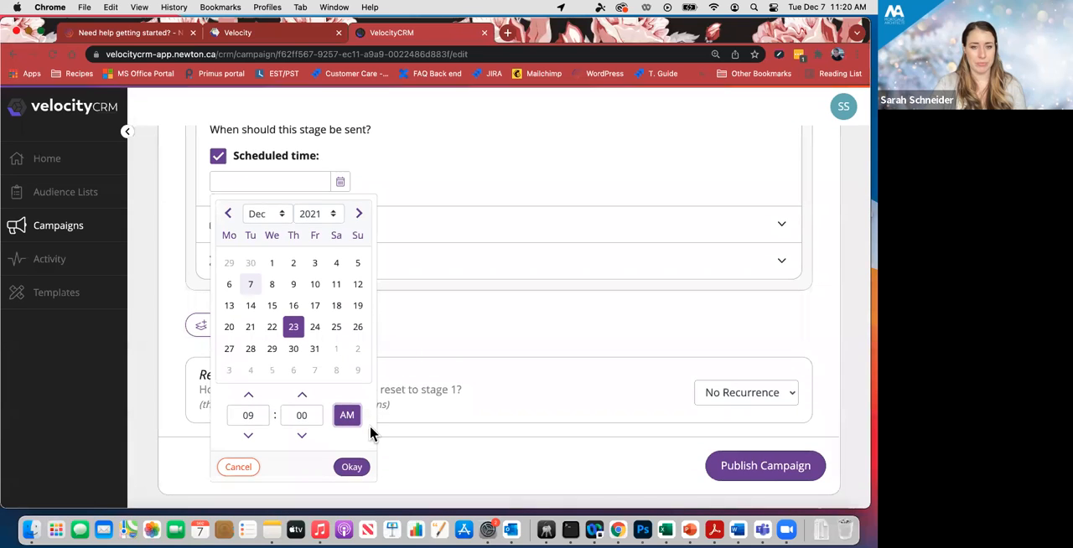
left_click(347, 466)
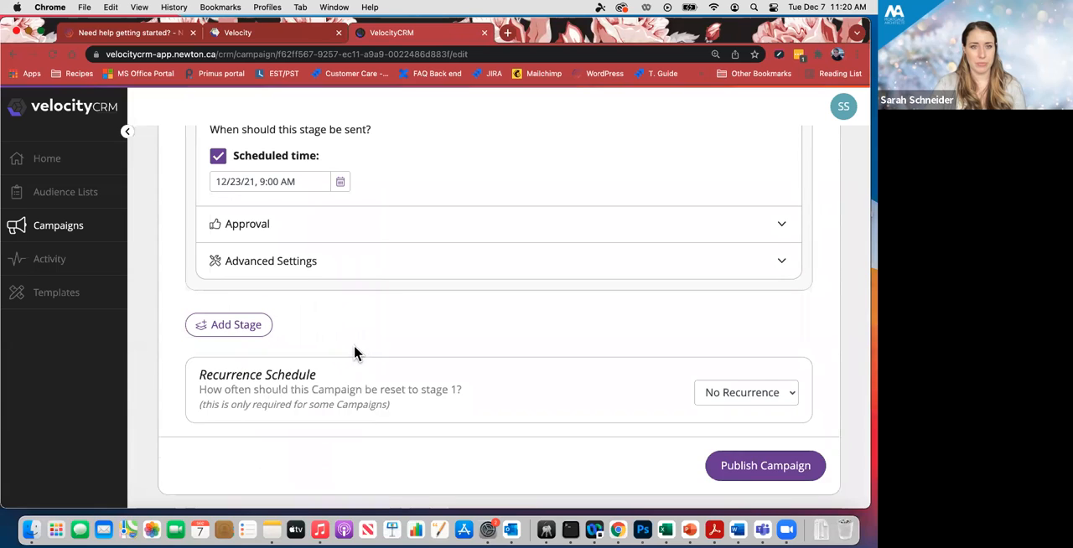
- Set the approval of stage 1 to auto-approve after 1 hour instead of requiring manual approval
scroll(354, 352, "up", 1)
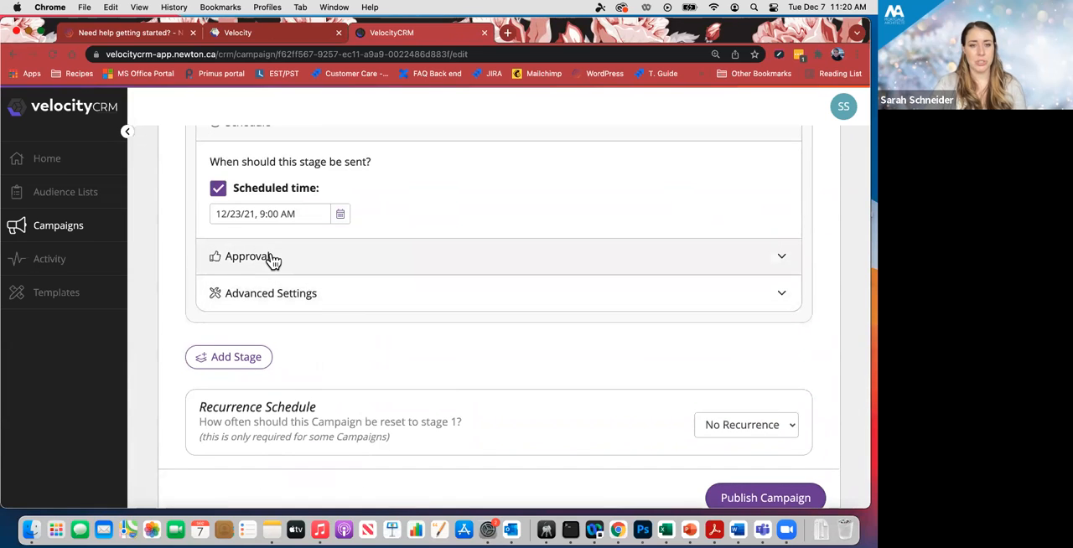
left_click(306, 266)
scroll(342, 280, "down", 2)
scroll(344, 280, "up", 1)
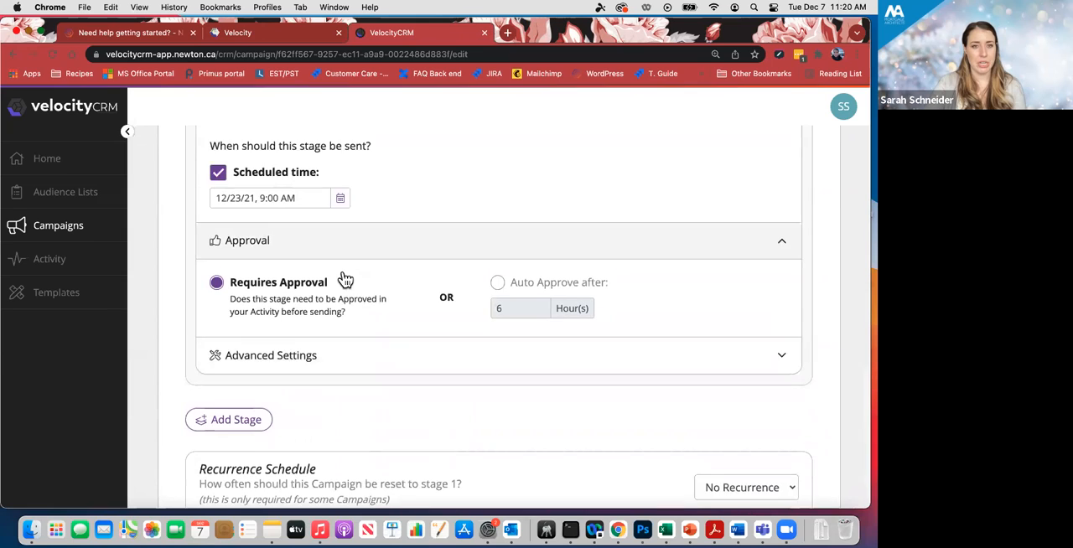
scroll(344, 280, "down", 1)
scroll(343, 279, "up", 1)
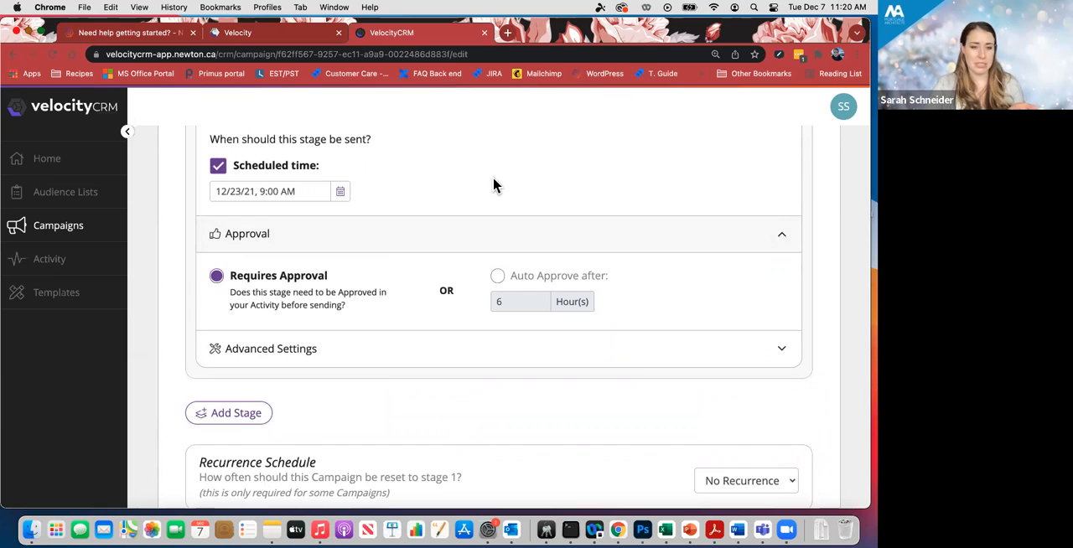
left_click(497, 277)
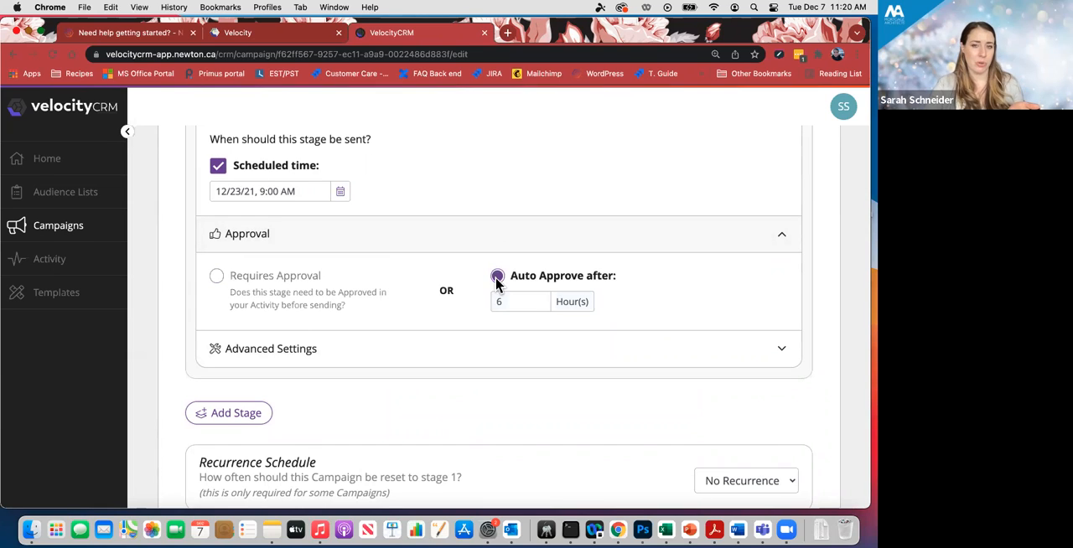
left_click(507, 302)
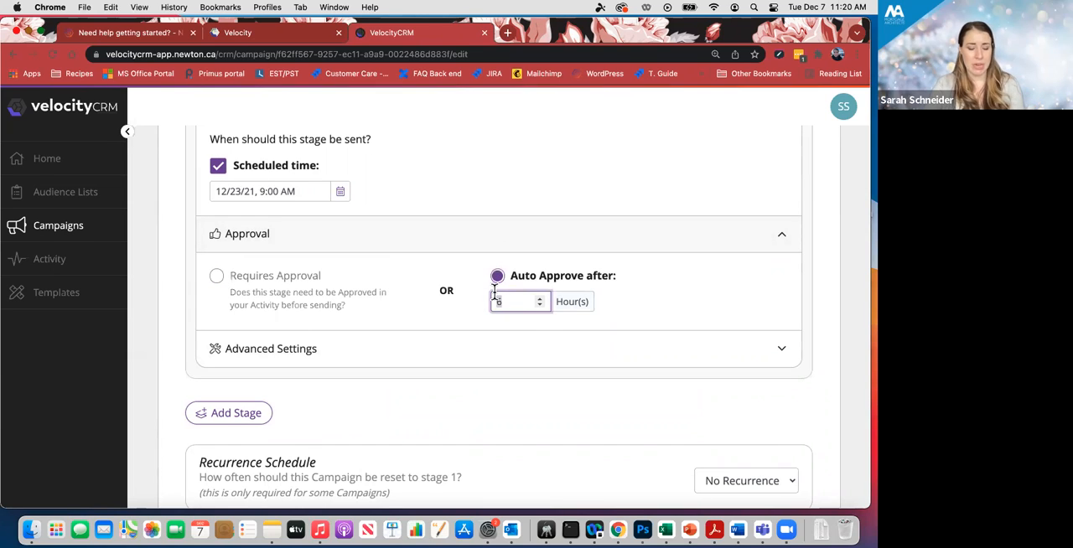
left_click(681, 299)
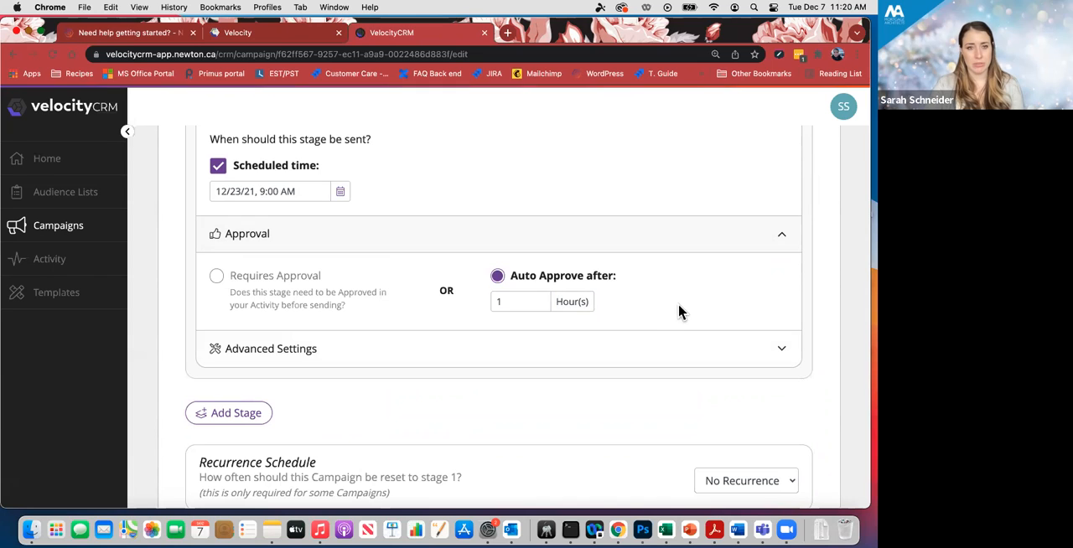
left_click(216, 276)
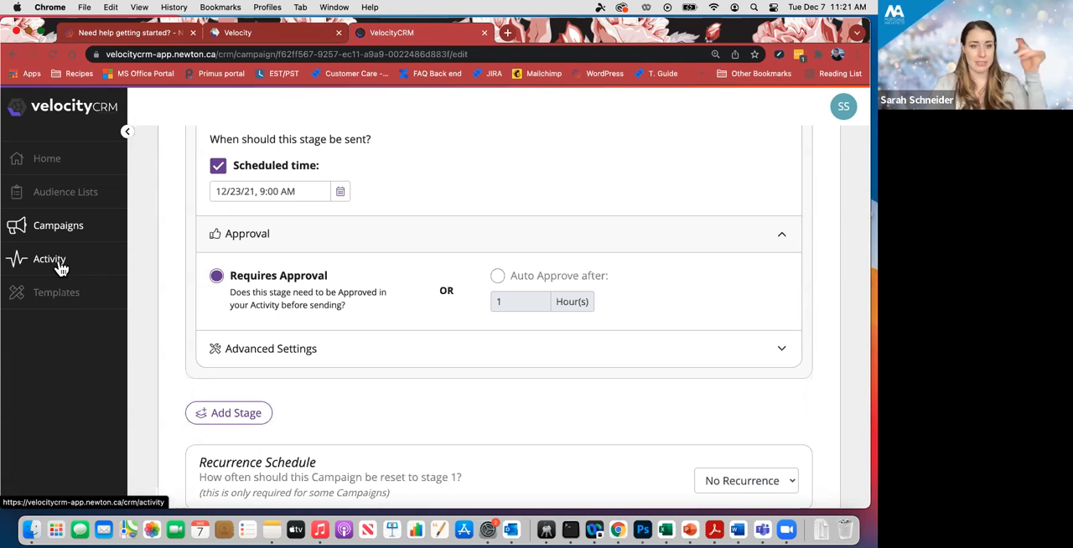
left_click(499, 277)
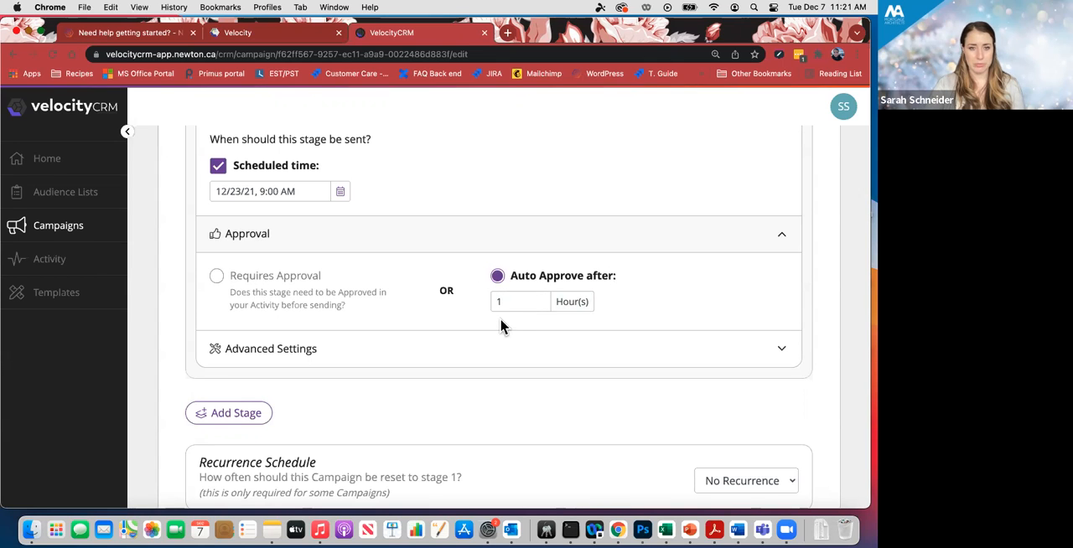
- Publish the Holiday greeting 2021 campaign with no recurrence and confirm the publication
scroll(501, 326, "down", 3)
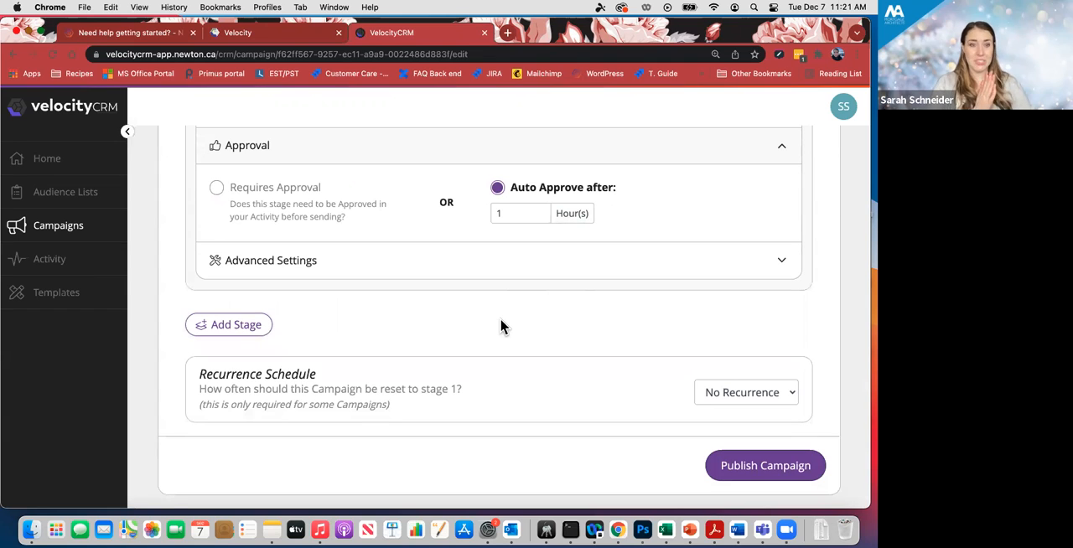
left_click(809, 467)
left_click(584, 126)
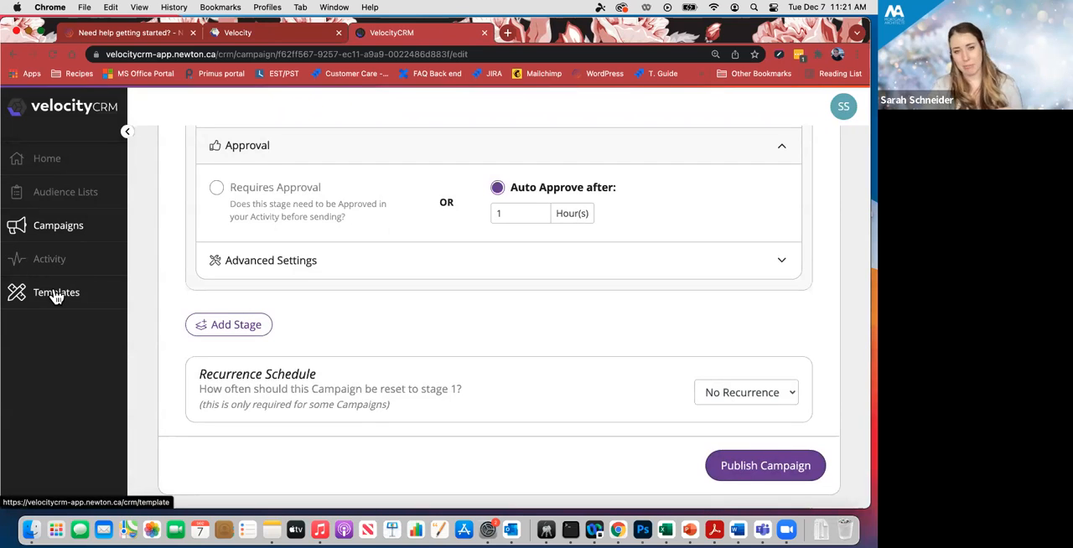
left_click(819, 474)
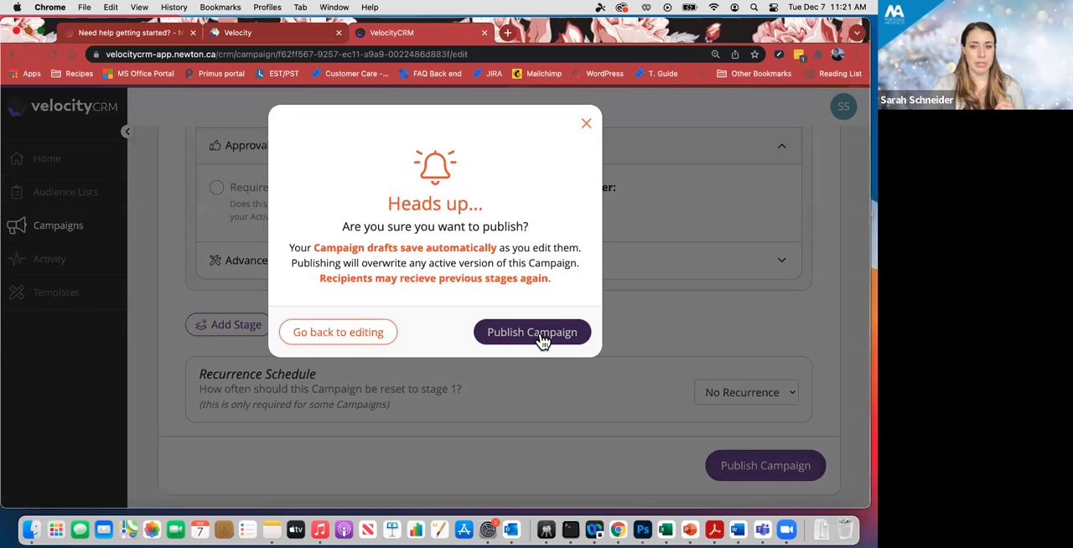
left_click(541, 335)
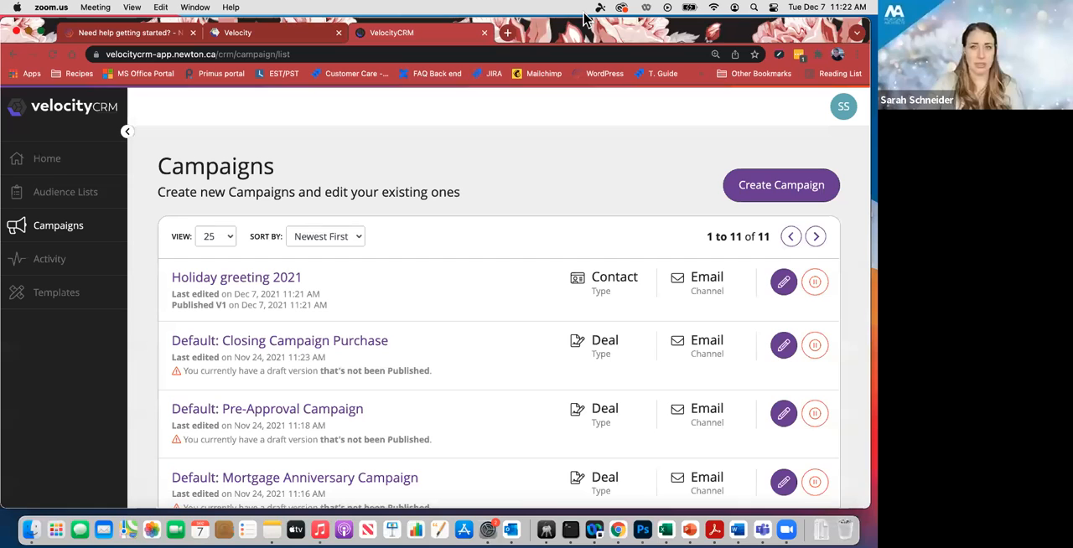
- Create a new email template based on the Happy New Year (2021) design
left_click(38, 292)
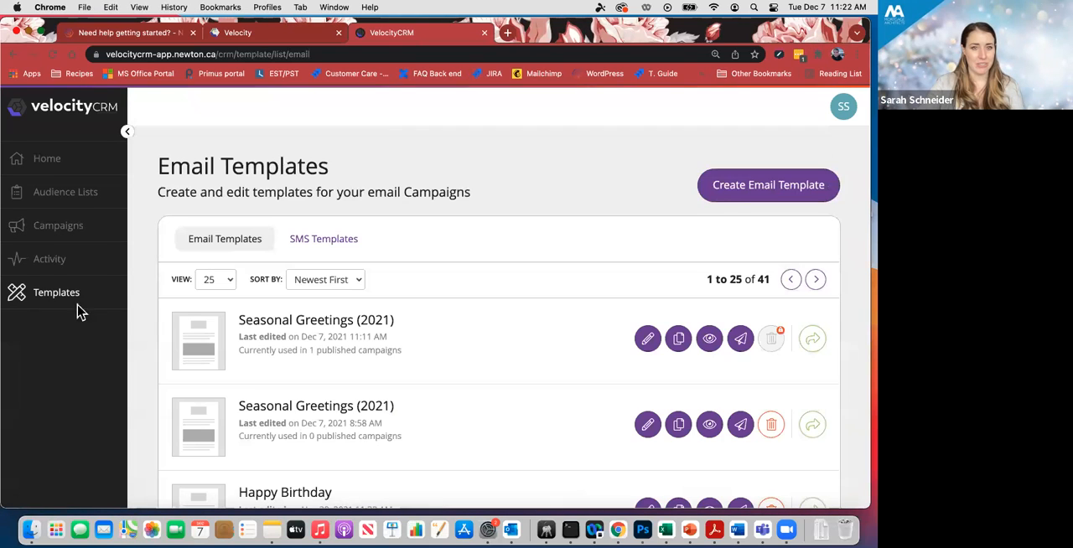
left_click(762, 194)
scroll(477, 291, "down", 15)
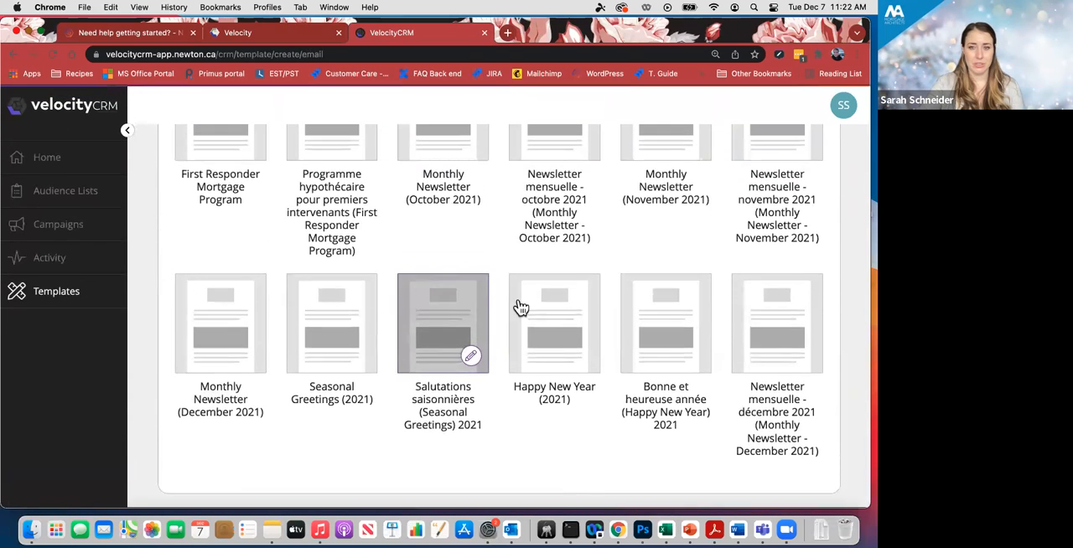
left_click(578, 357)
left_click(577, 347)
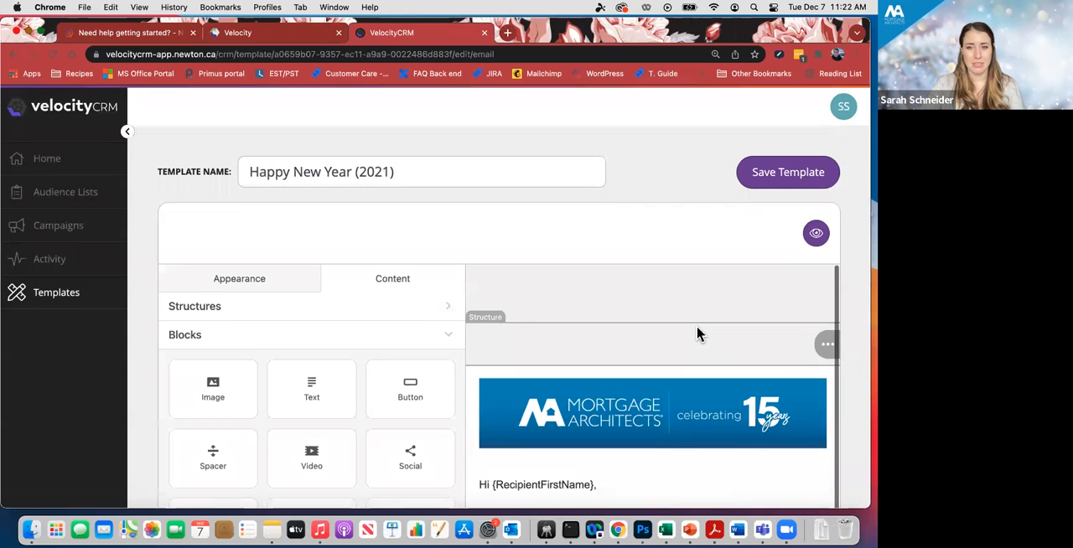
- Review the Happy New Year (2021) template's banner, 2022 image, greeting text, agent signature and social links at 100% page zoom
scroll(697, 333, "down", 5)
scroll(672, 368, "down", 1)
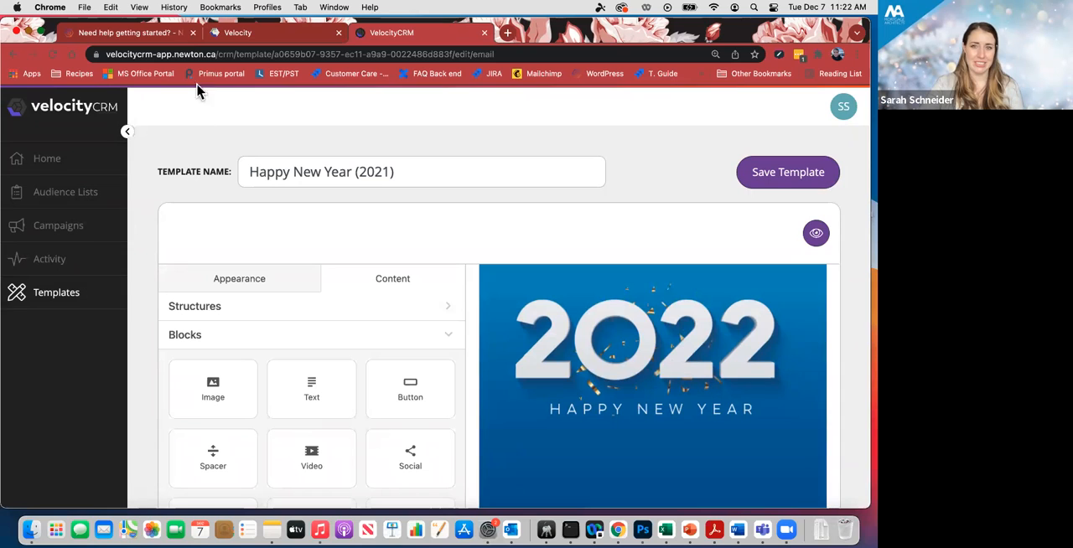
scroll(657, 429, "down", 2)
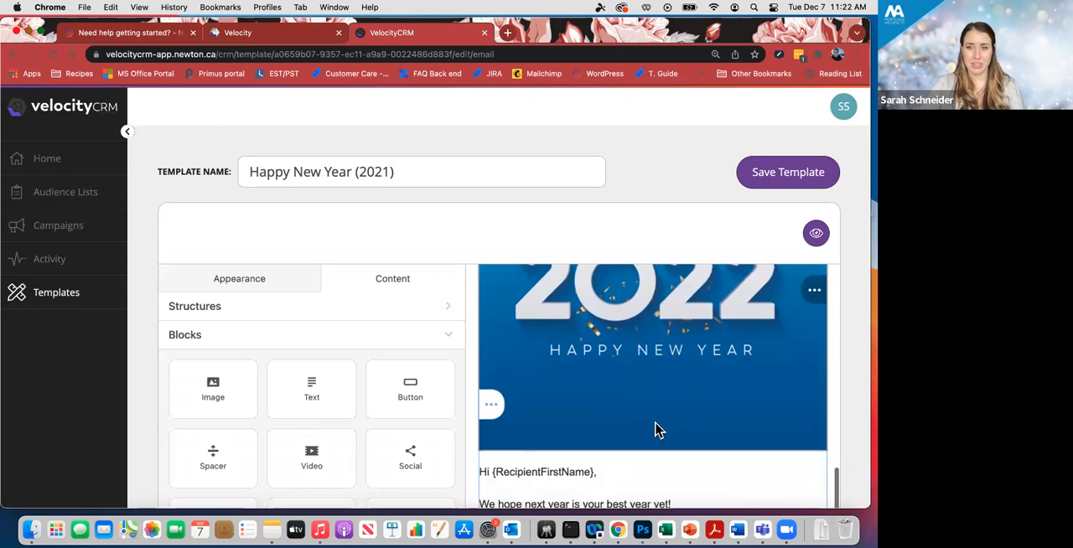
scroll(717, 373, "up", 2)
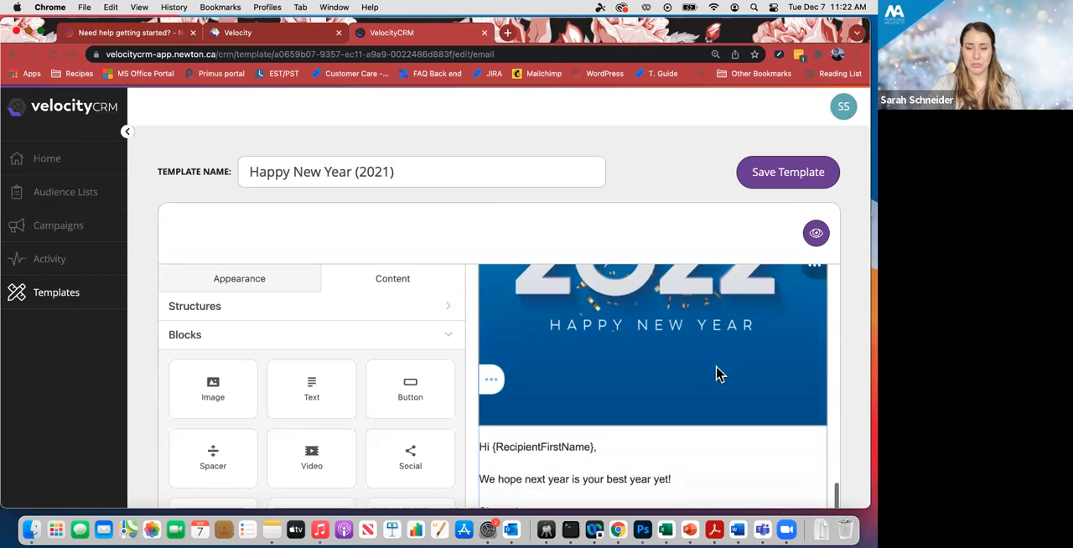
scroll(717, 373, "up", 7)
scroll(718, 373, "down", 7)
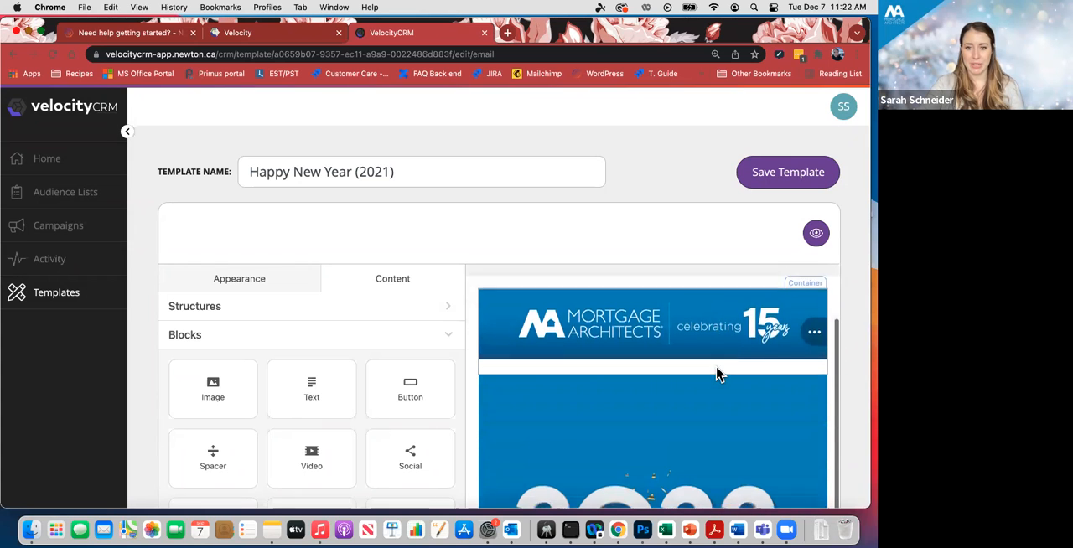
key("super+minus")
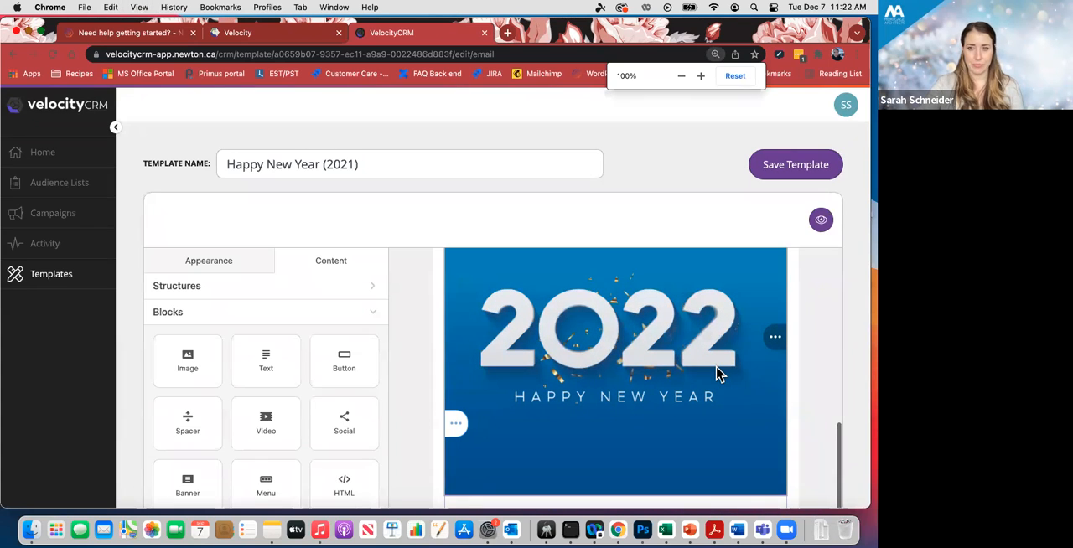
scroll(718, 373, "down", 5)
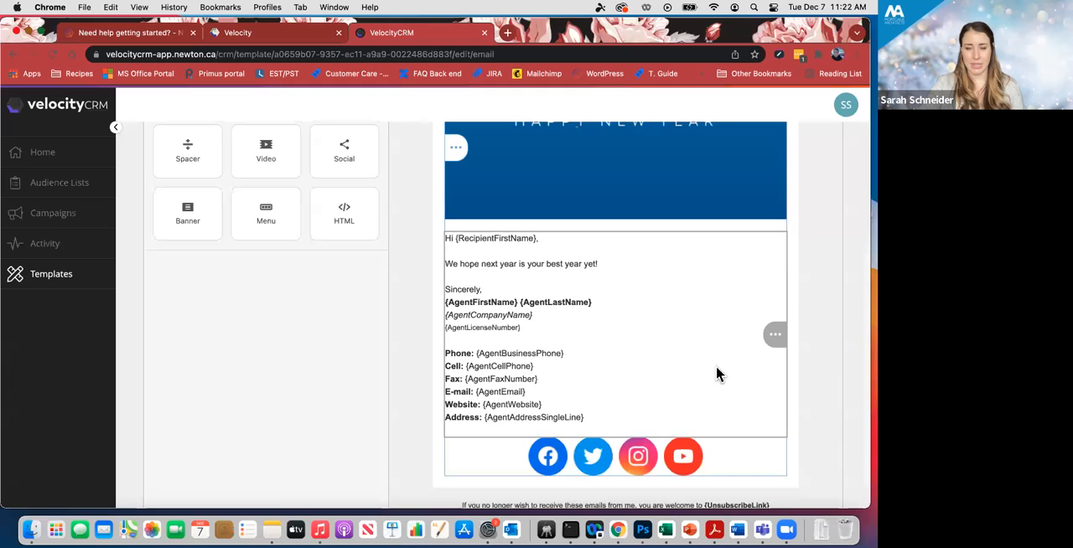
scroll(718, 373, "up", 7)
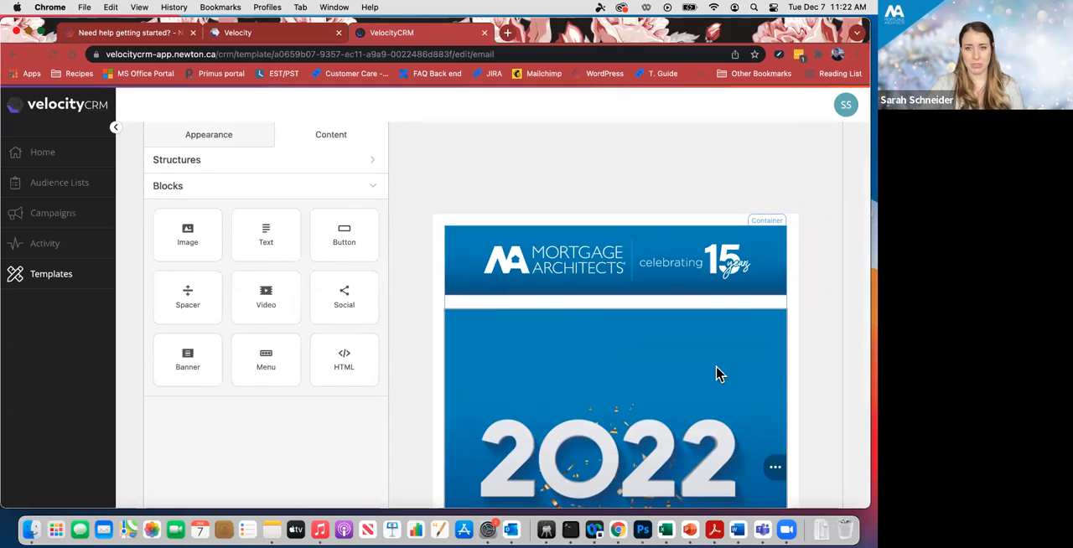
scroll(717, 373, "up", 3)
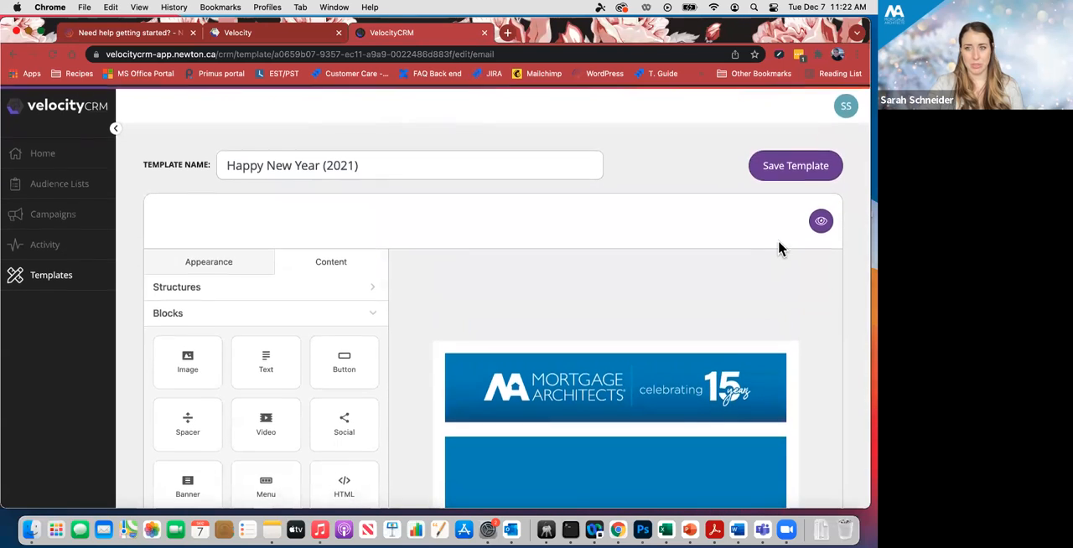
- Preview the Happy New Year (2021) email and look through its whole layout
scroll(822, 231, "down", 1)
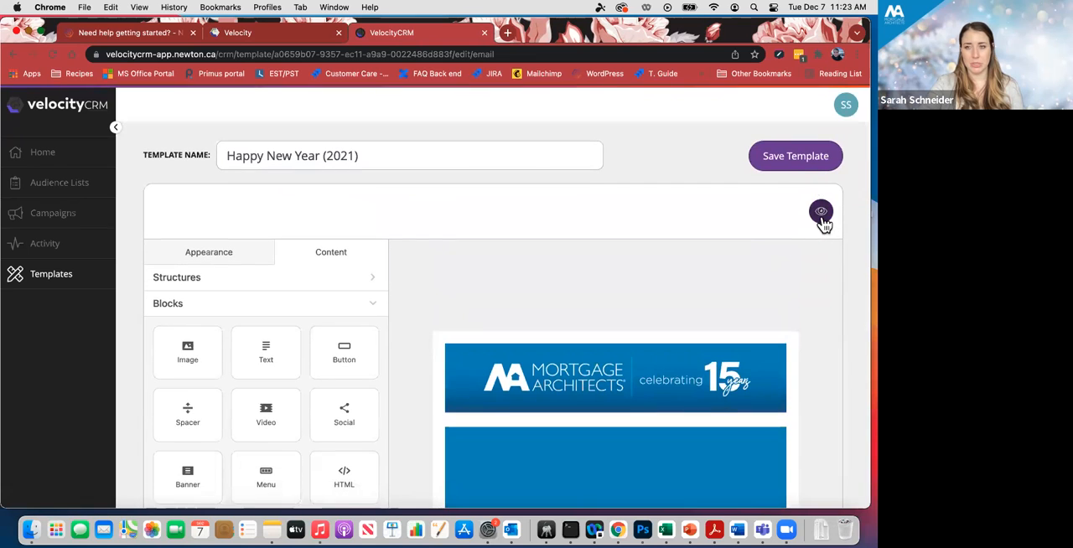
left_click(820, 212)
scroll(679, 259, "down", 5)
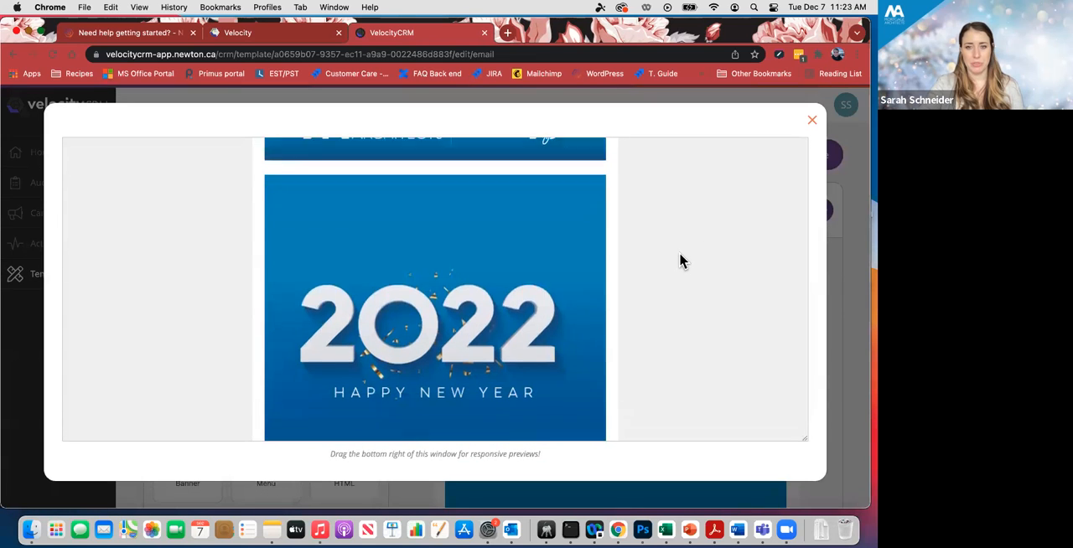
scroll(679, 261, "down", 4)
scroll(679, 261, "up", 5)
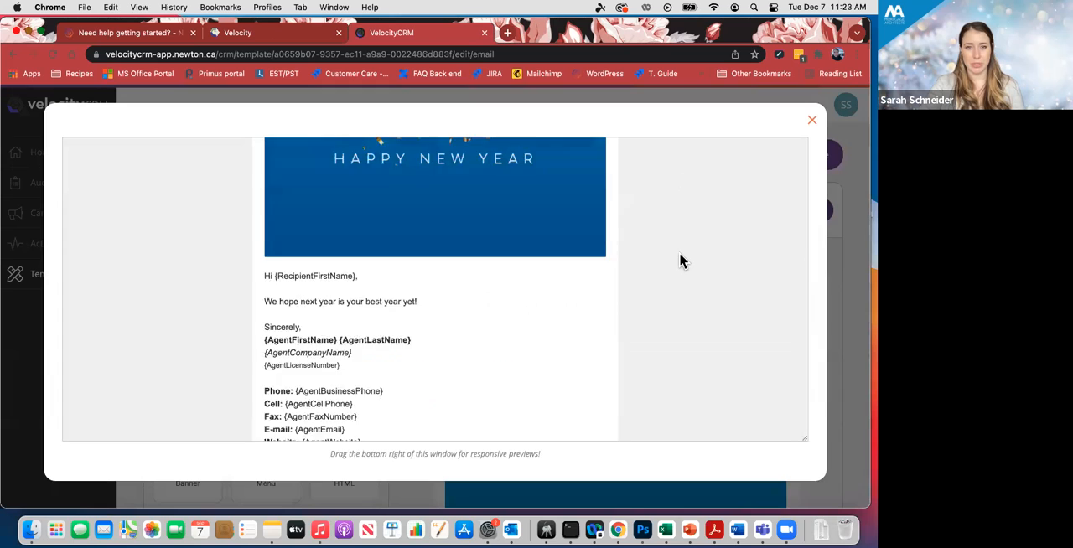
scroll(679, 261, "up", 3)
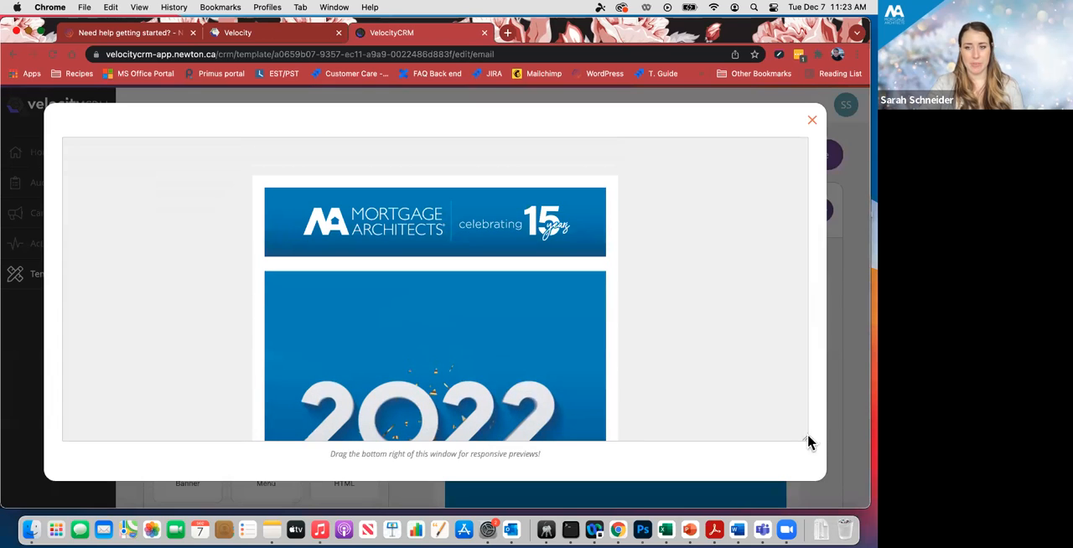